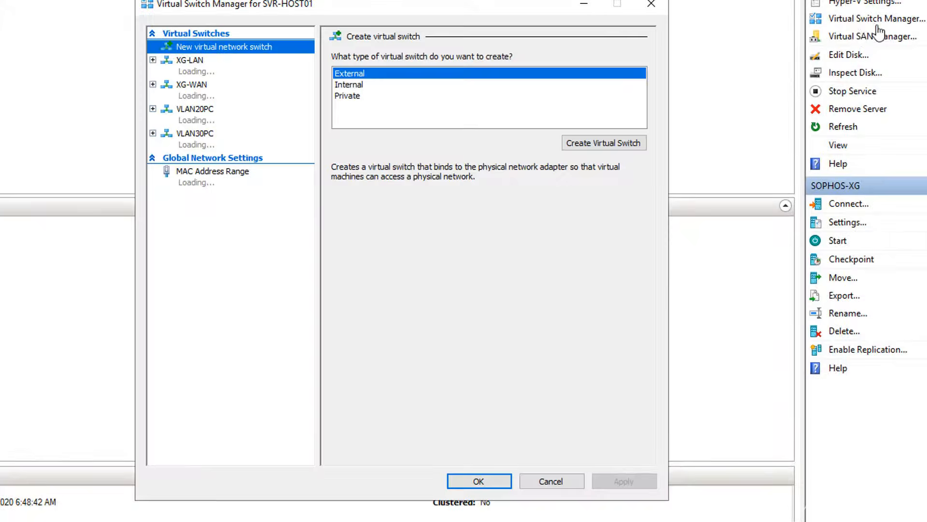
# - Verify XG-LAN uses the Broadcom NetXtreme adapter and XG-WAN the Intel I217-LM, then close the manager
pyautogui.click(235, 71)
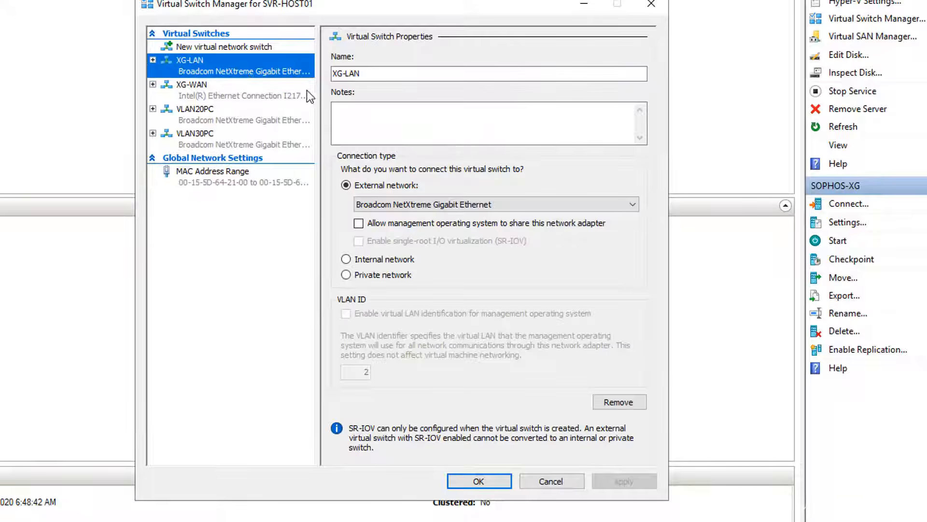
pyautogui.click(462, 209)
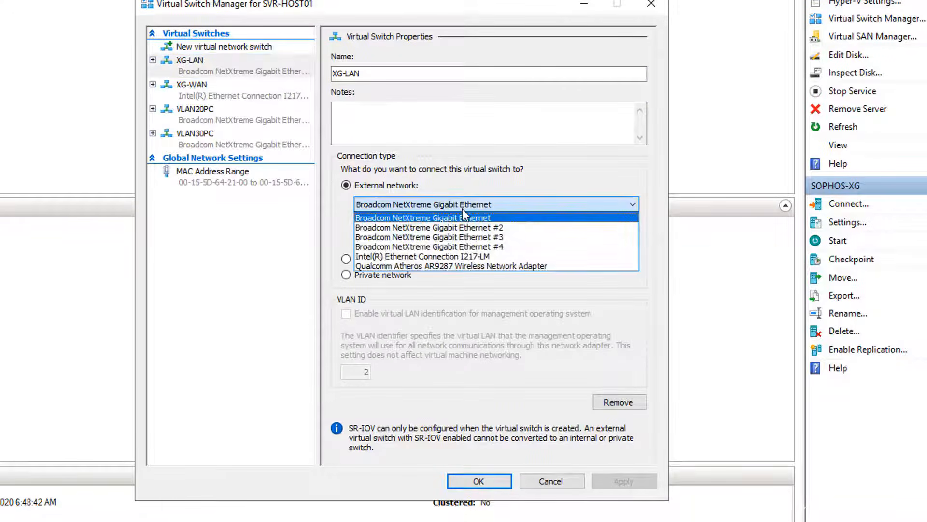
pyautogui.click(462, 209)
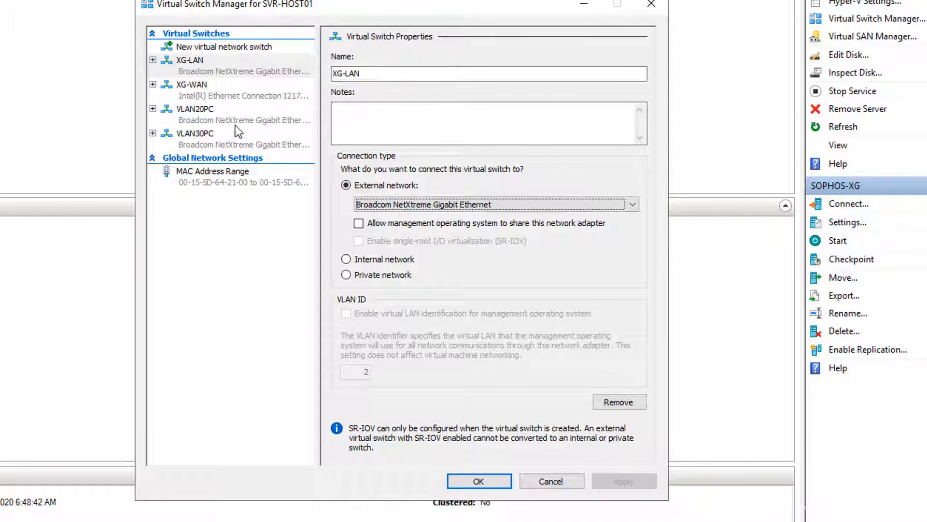
pyautogui.click(224, 97)
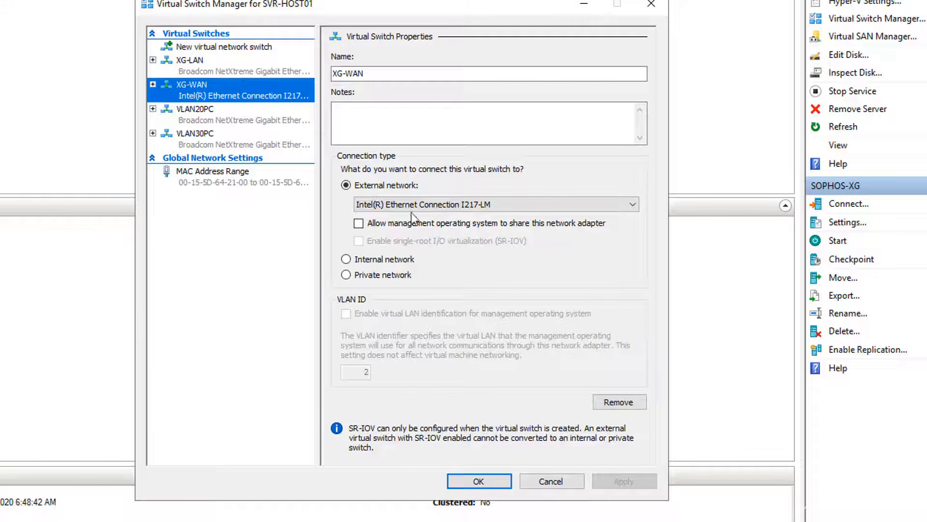
pyautogui.click(486, 482)
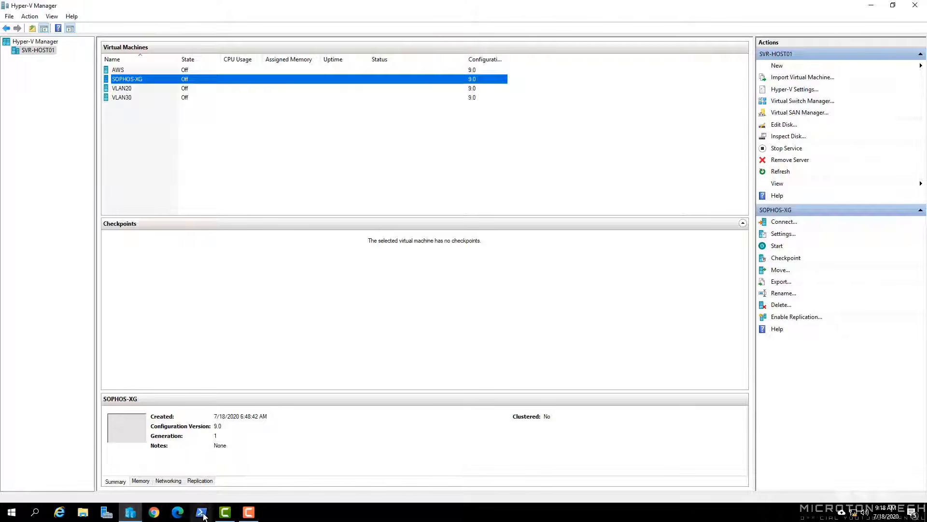
# - Run Get-VMNetworkAdapterVlan in PowerShell and note that no VLAN assignments are reported
pyautogui.click(201, 512)
pyautogui.moveTo(344, 58); pyautogui.dragTo(453, 105)
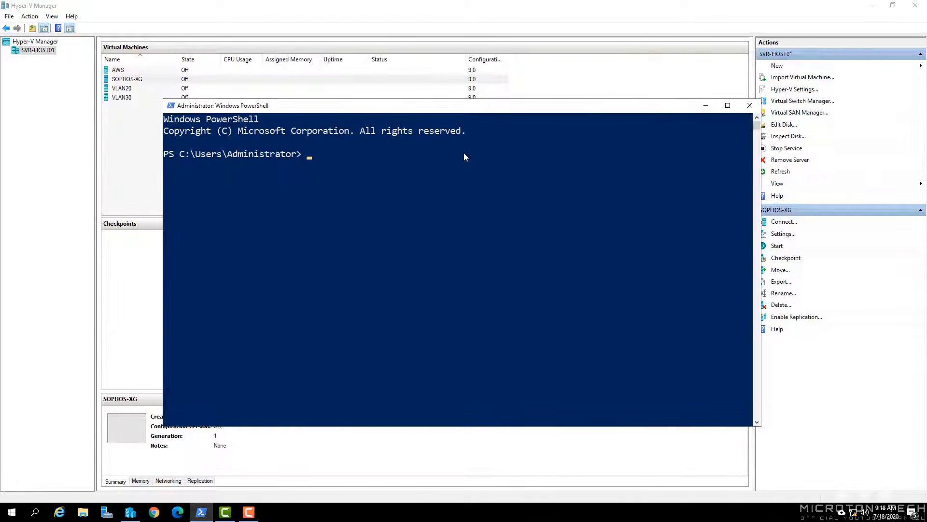
pyautogui.write('Get-')
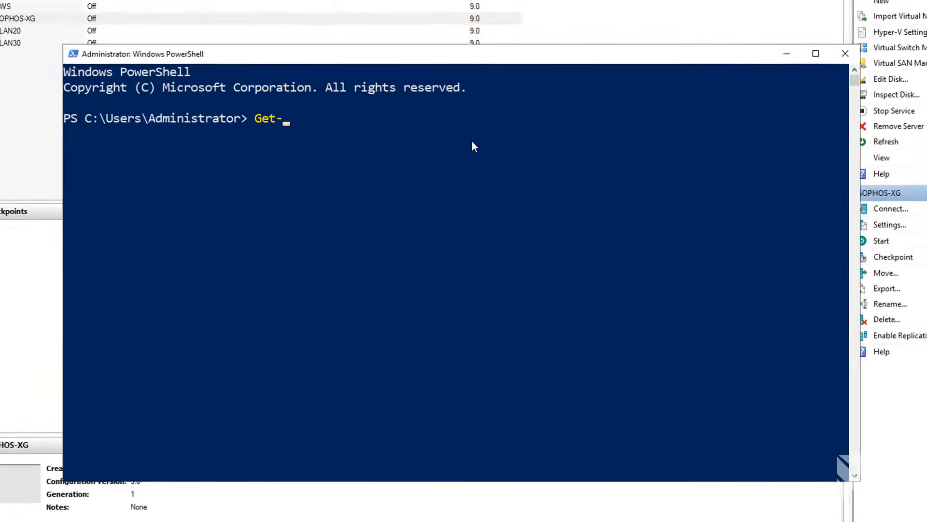
pyautogui.write('VN')
pyautogui.press('BackSpace')
pyautogui.write('M')
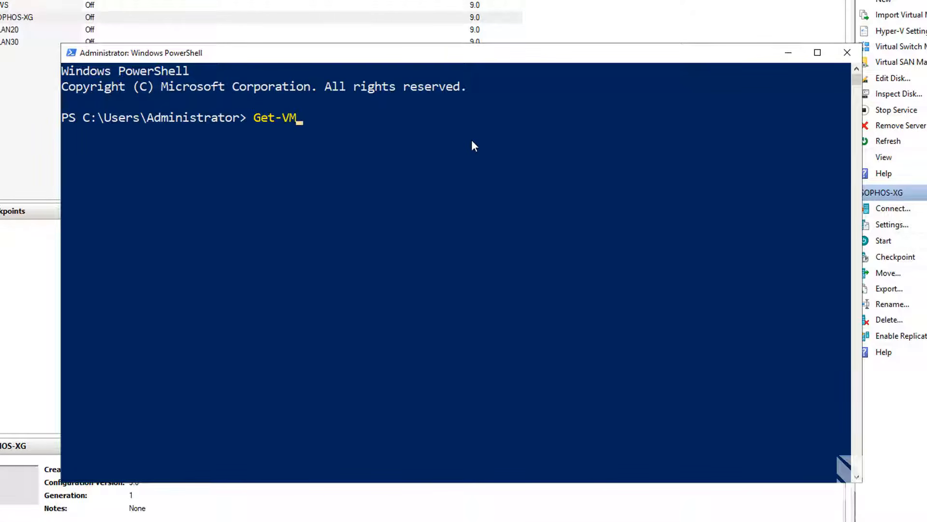
pyautogui.write('Ne')
pyautogui.press('Tab')
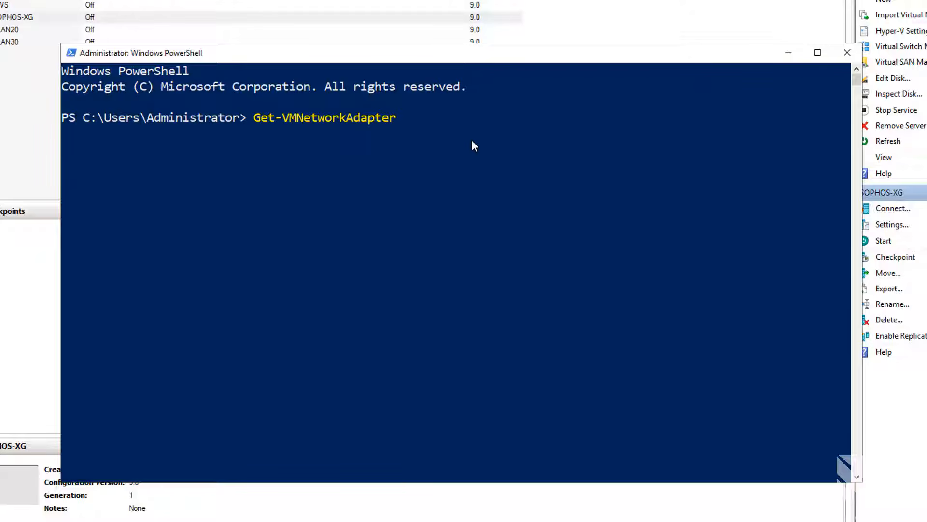
pyautogui.write('vlan')
pyautogui.press('Return')
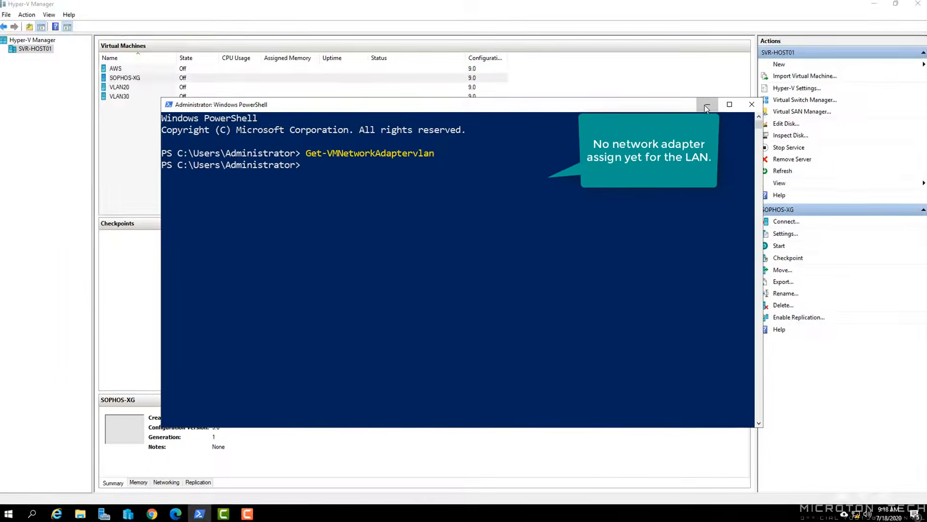
pyautogui.click(762, 72)
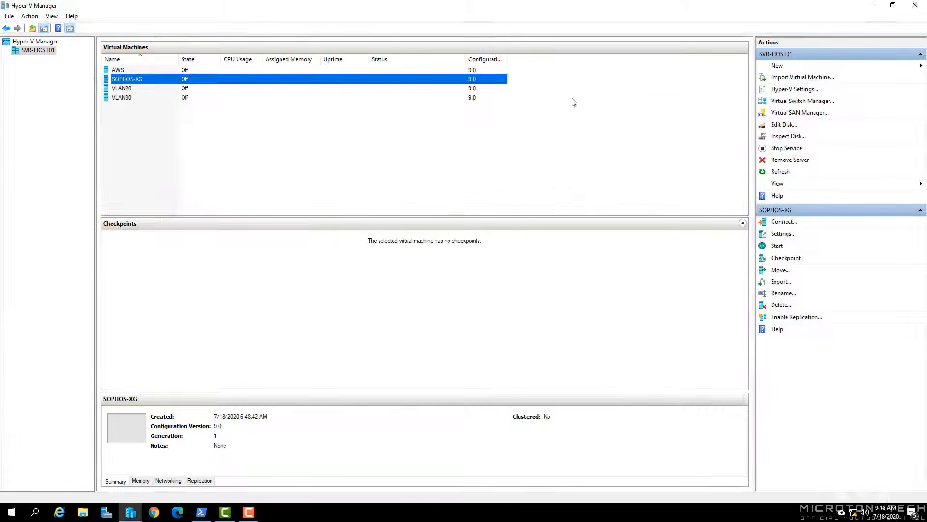
# - Add a Network Adapter to SOPHOS-XG's settings, connect it to XG-LAN, and apply
pyautogui.rightClick(153, 79)
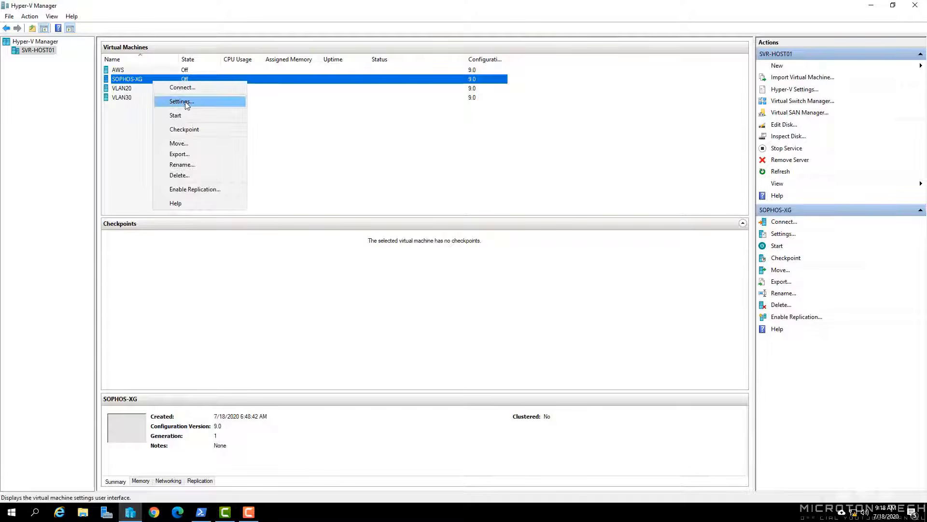
pyautogui.click(169, 96)
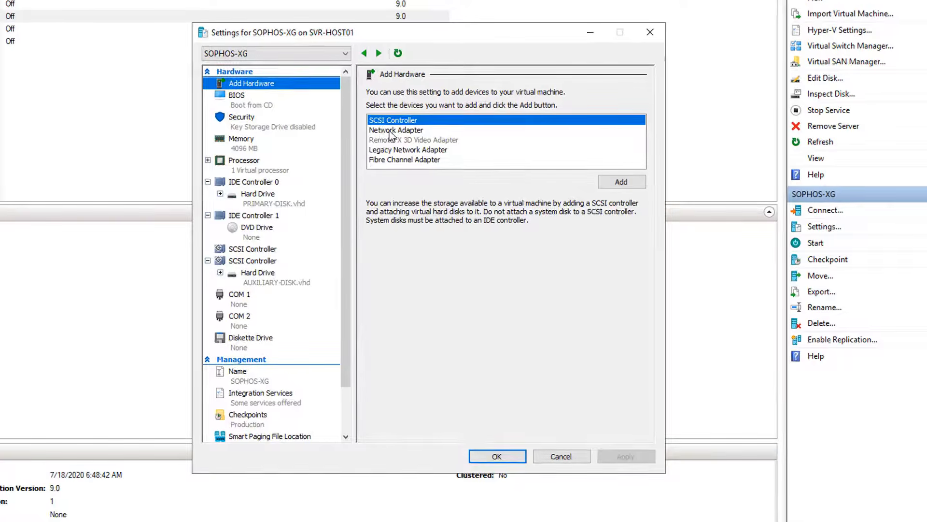
pyautogui.click(449, 156)
pyautogui.click(614, 182)
pyautogui.click(427, 117)
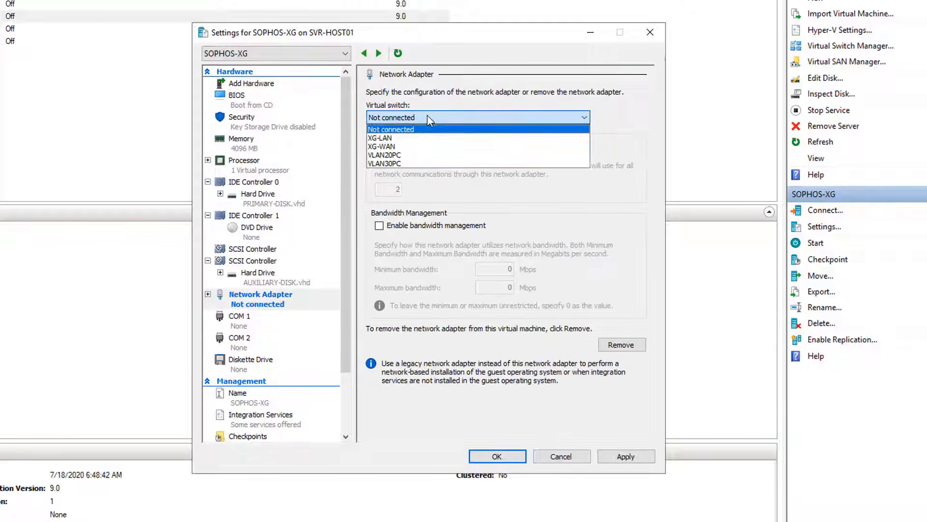
pyautogui.click(394, 139)
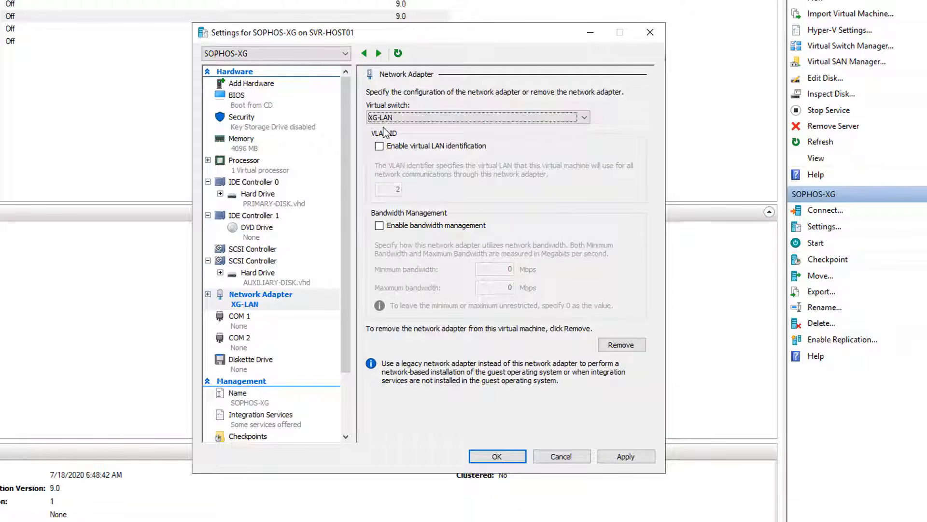
pyautogui.click(624, 457)
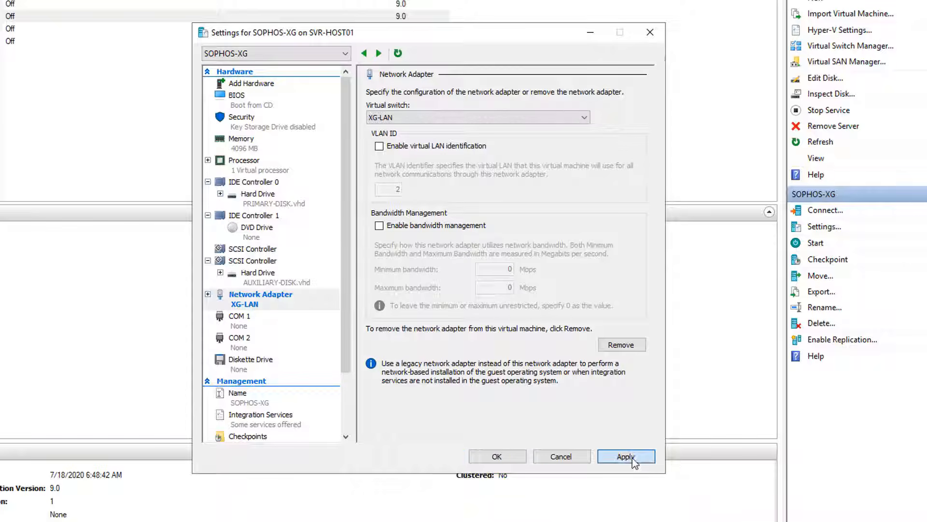
pyautogui.click(514, 459)
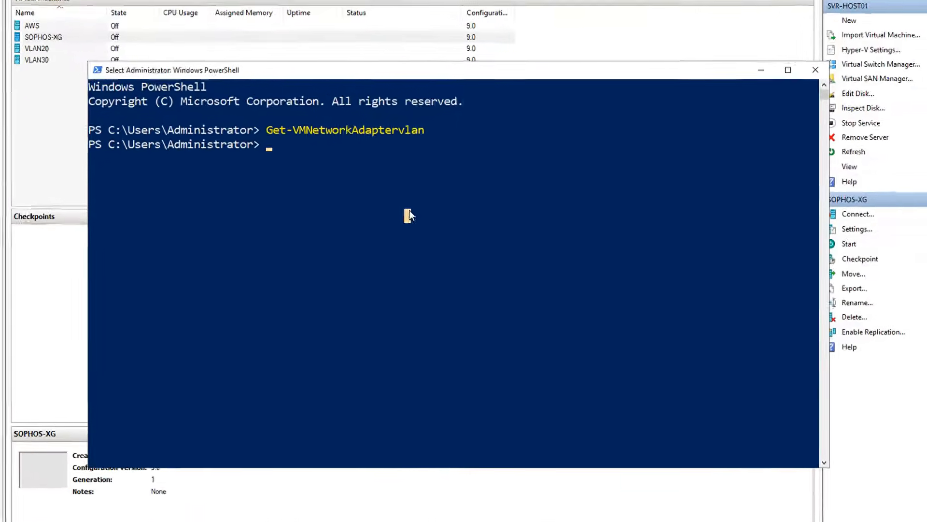
# - Rerun Get-VMNetworkAdapterVlan and confirm SOPHOS-XG's Network Adapter is listed as Untagged
pyautogui.press('Up')
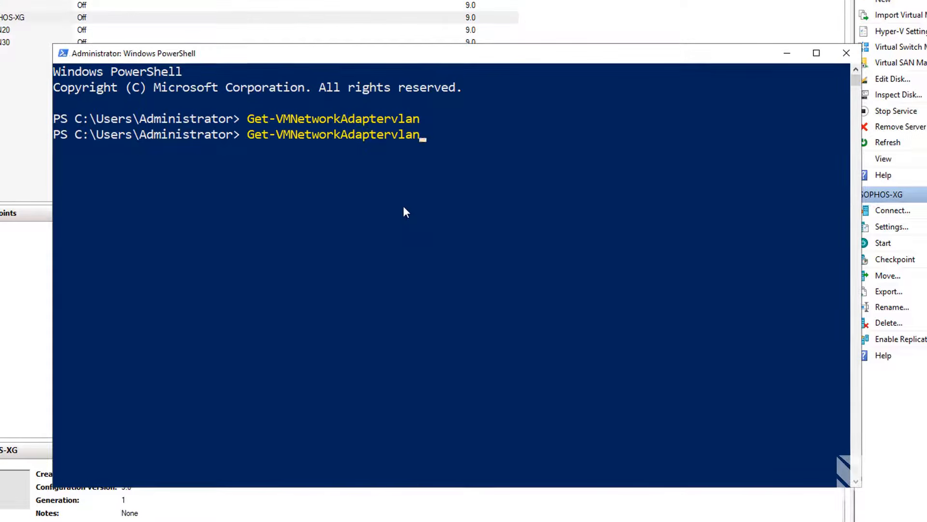
pyautogui.press('Return')
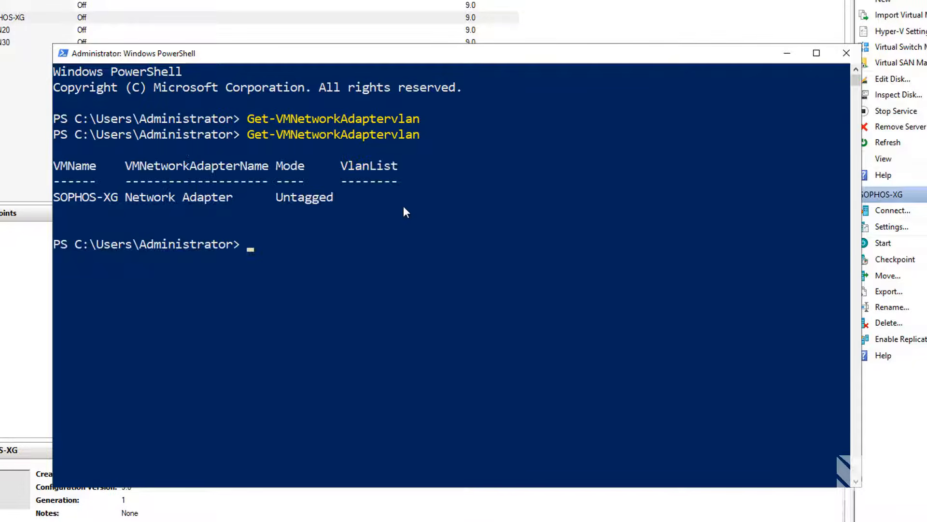
pyautogui.moveTo(55, 198); pyautogui.dragTo(332, 196)
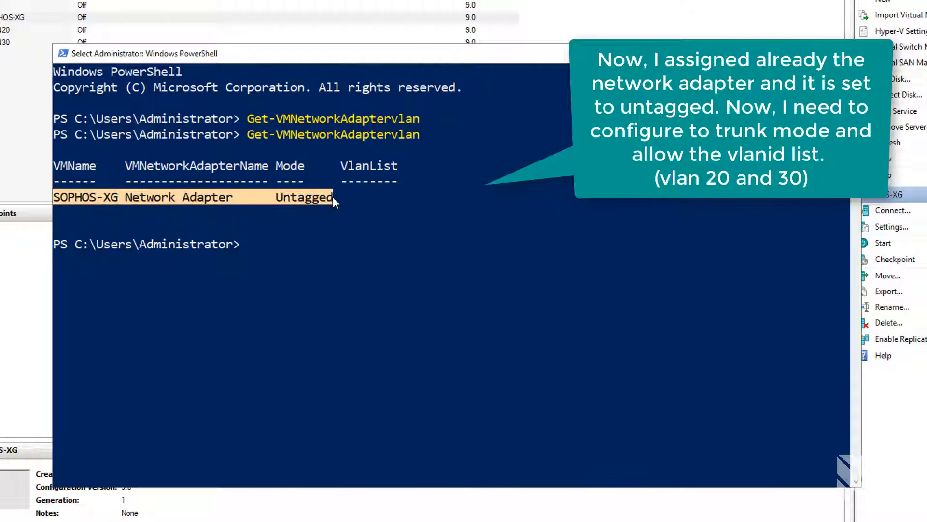
pyautogui.click(321, 231)
pyautogui.click(258, 246)
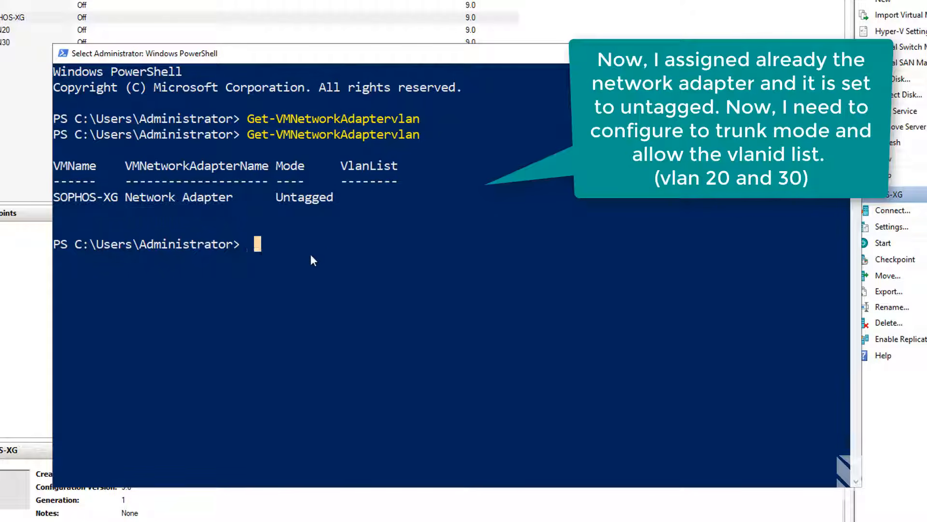
pyautogui.press('Escape')
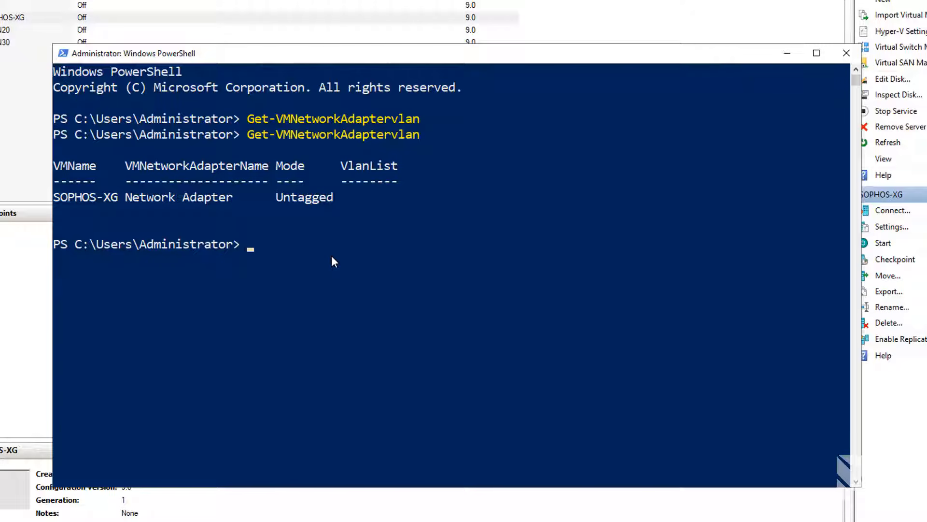
pyautogui.write('Set-VMNe')
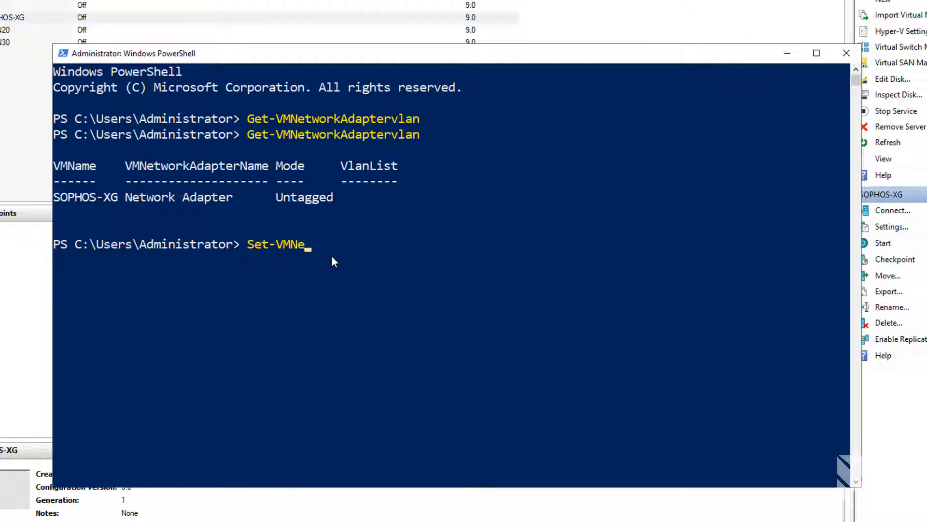
# - Run Set-VMNetworkAdapterVlan -VMName SOPHOS-XG -Trunk -AllowedVlanIdList "20, 30" -NativeVlanId 0
pyautogui.press('Tab')
pyautogui.write('vl')
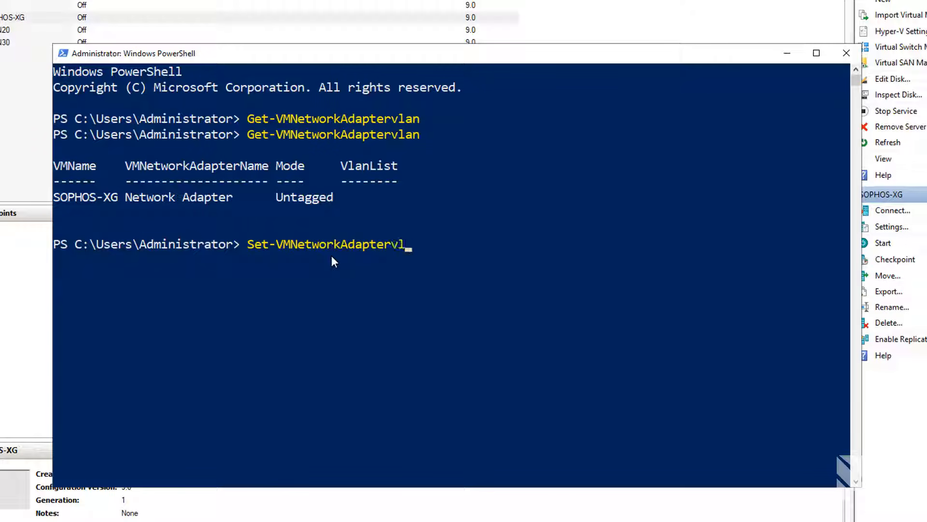
pyautogui.write('an -VM')
pyautogui.press('Tab')
pyautogui.press('BackSpace')
pyautogui.press('BackSpace')
pyautogui.press('BackSpace')
pyautogui.press('BackSpace')
pyautogui.write('name')
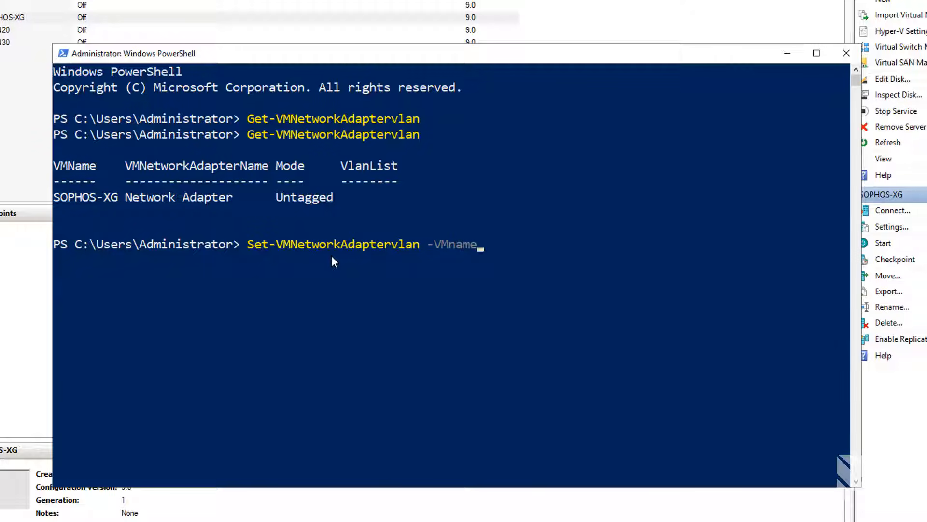
pyautogui.press('BackSpace')
pyautogui.press('BackSpace')
pyautogui.press('BackSpace')
pyautogui.press('BackSpace')
pyautogui.press('Tab')
pyautogui.write('SOPHOS-X')
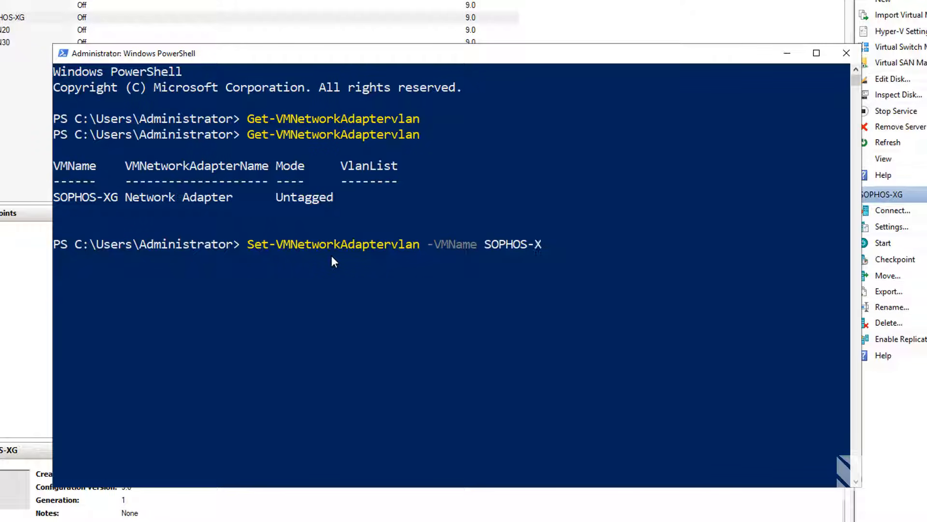
pyautogui.write('G -tru')
pyautogui.press('Tab')
pyautogui.write('-Allo')
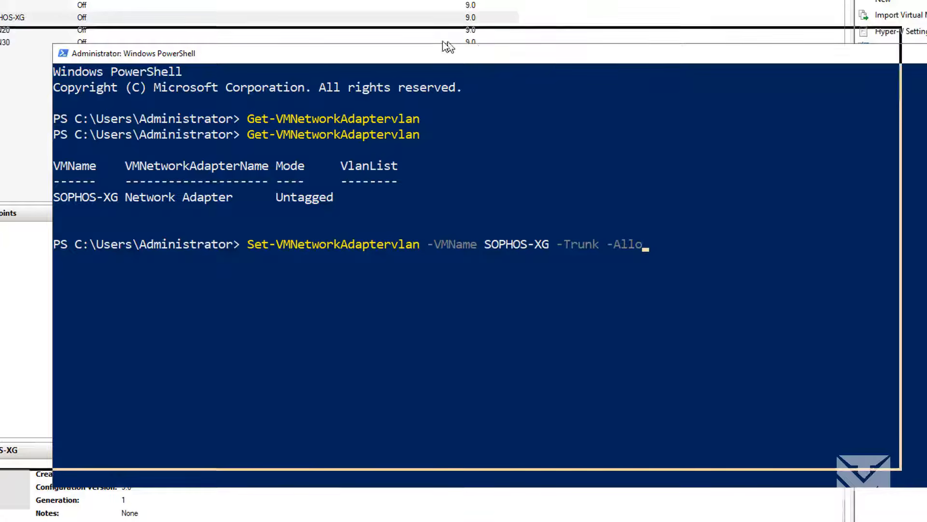
pyautogui.press('Tab')
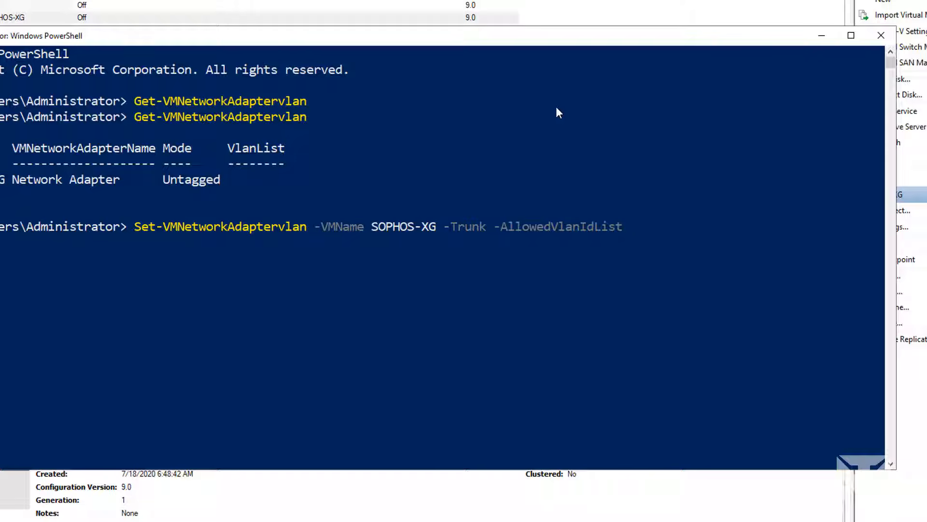
pyautogui.write('"20, 30" -na')
pyautogui.press('BackSpace')
pyautogui.press('BackSpace')
pyautogui.write('Nati')
pyautogui.press('Tab')
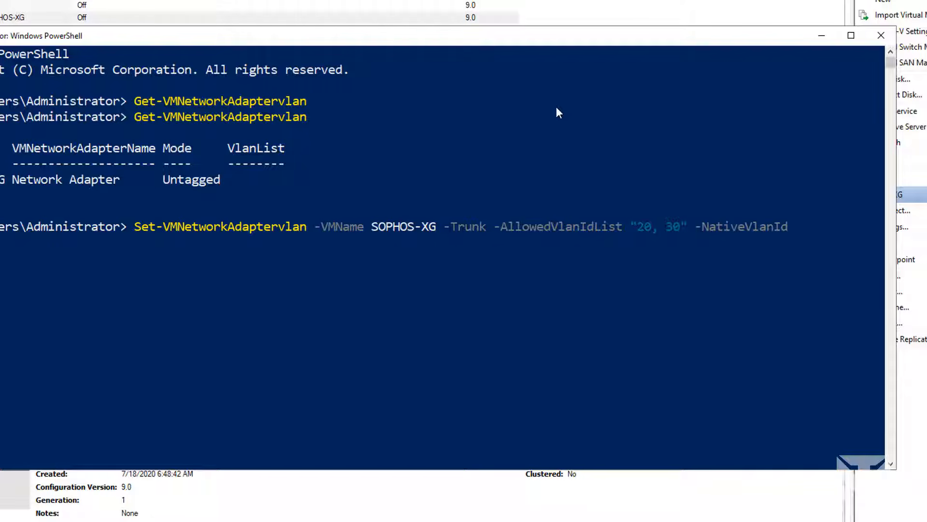
pyautogui.write('0')
pyautogui.press('Return')
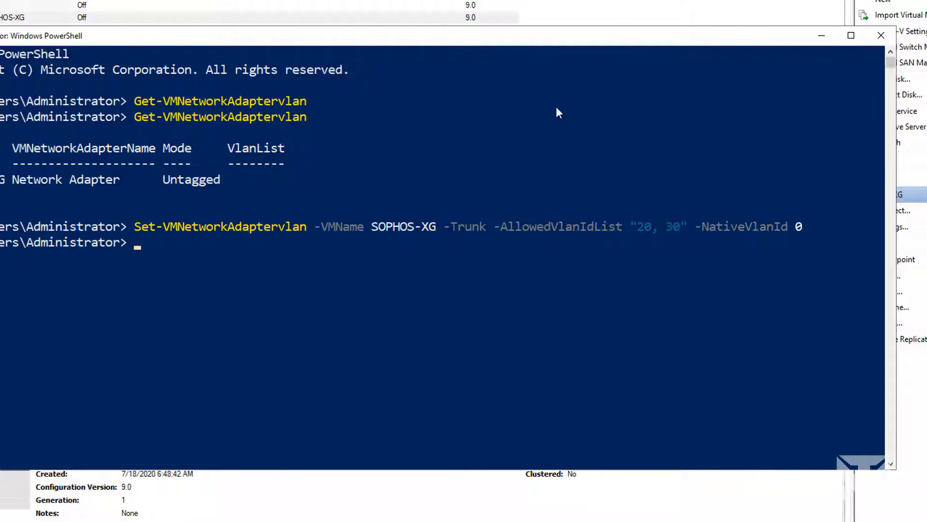
# - Rerun Get-VMNetworkAdapterVlan to confirm SOPHOS-XG shows Trunk with VLANs 0,20,30
pyautogui.write('Get-VMNe')
pyautogui.press('Tab')
pyautogui.write('vlan')
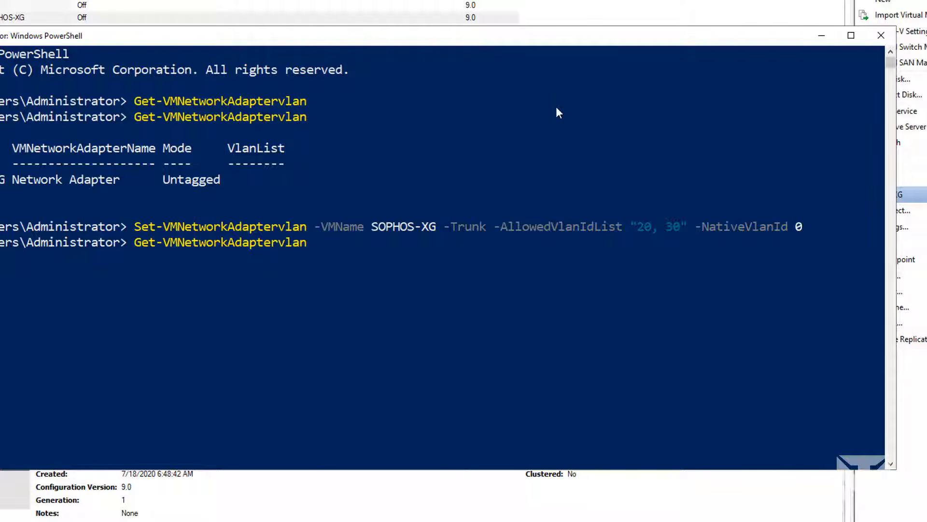
pyautogui.press('Return')
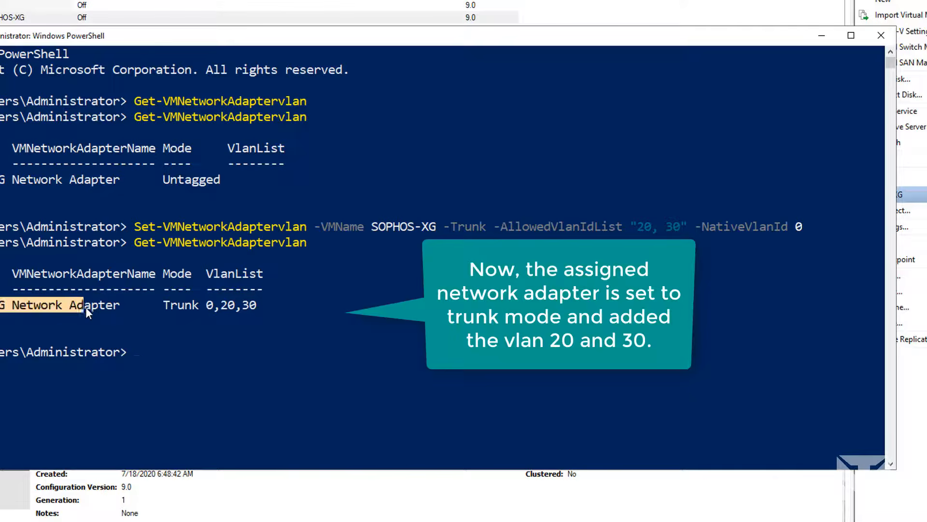
pyautogui.moveTo(85, 306); pyautogui.dragTo(162, 306)
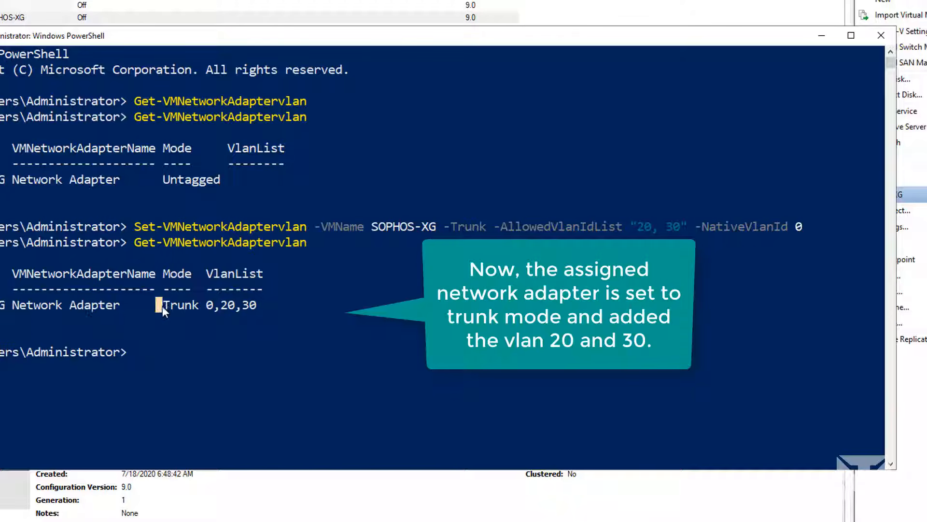
pyautogui.click(170, 352)
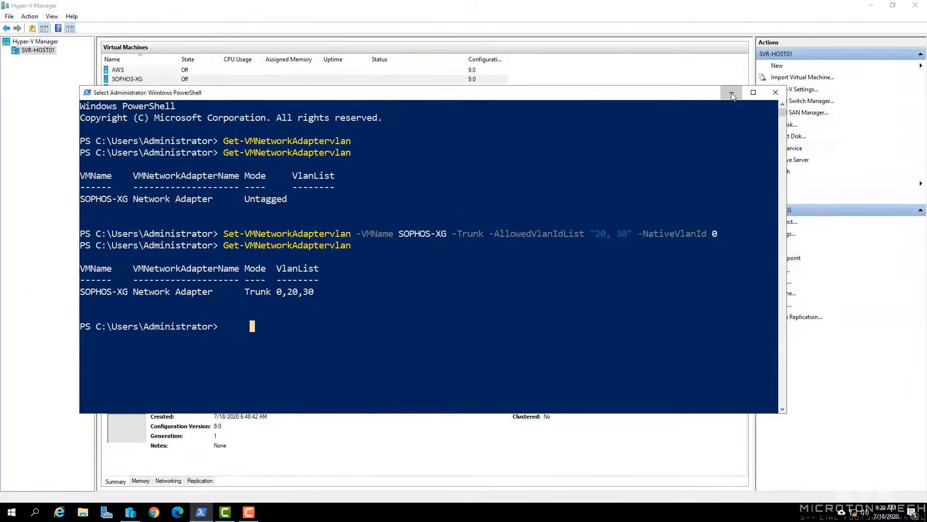
pyautogui.click(68, 35)
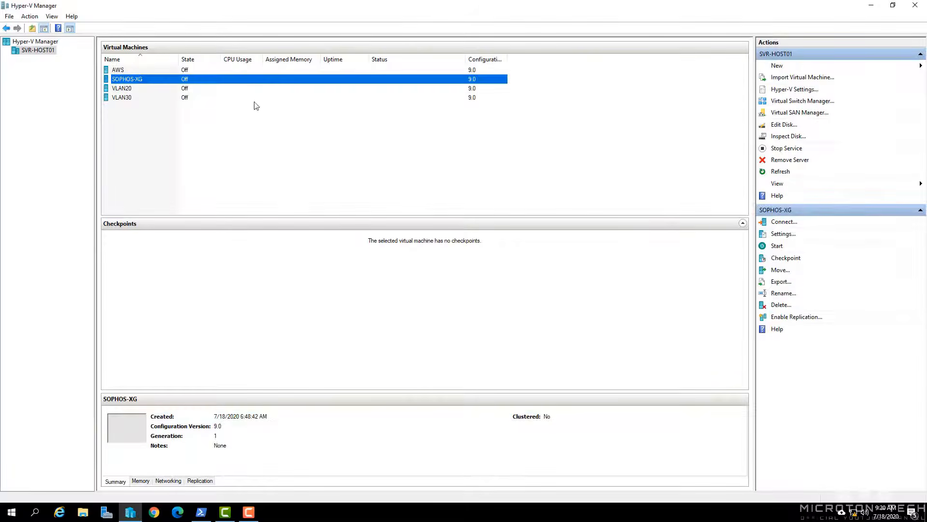
# - Add a second Network Adapter to SOPHOS-XG on the XG-WAN switch, then connect to the VM
pyautogui.rightClick(158, 83)
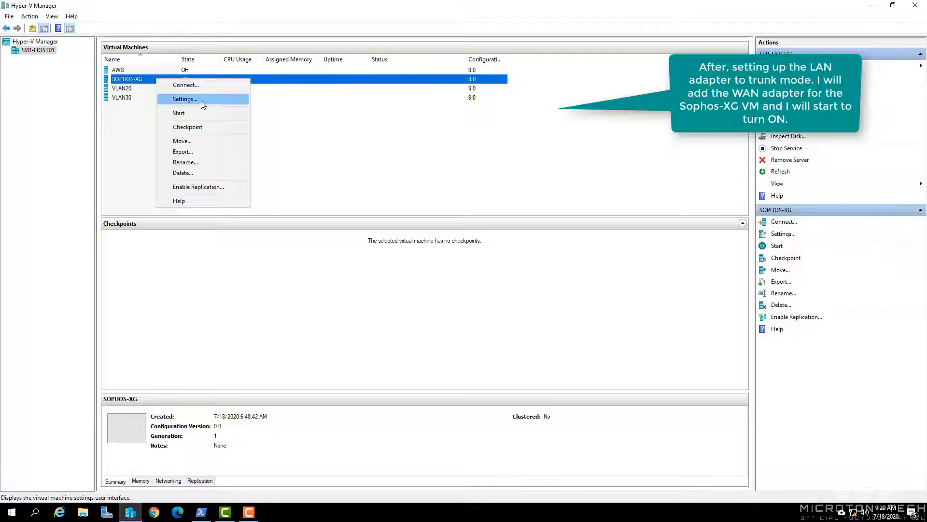
pyautogui.click(201, 100)
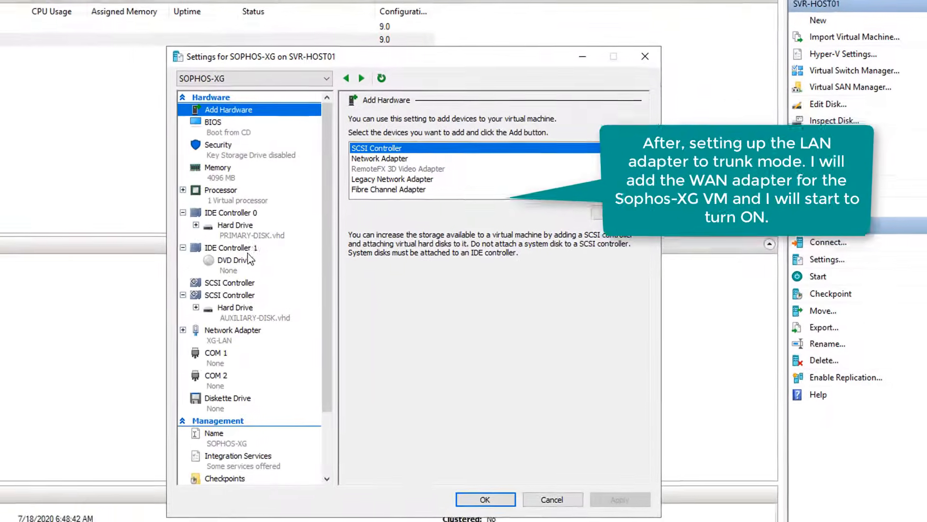
pyautogui.click(399, 160)
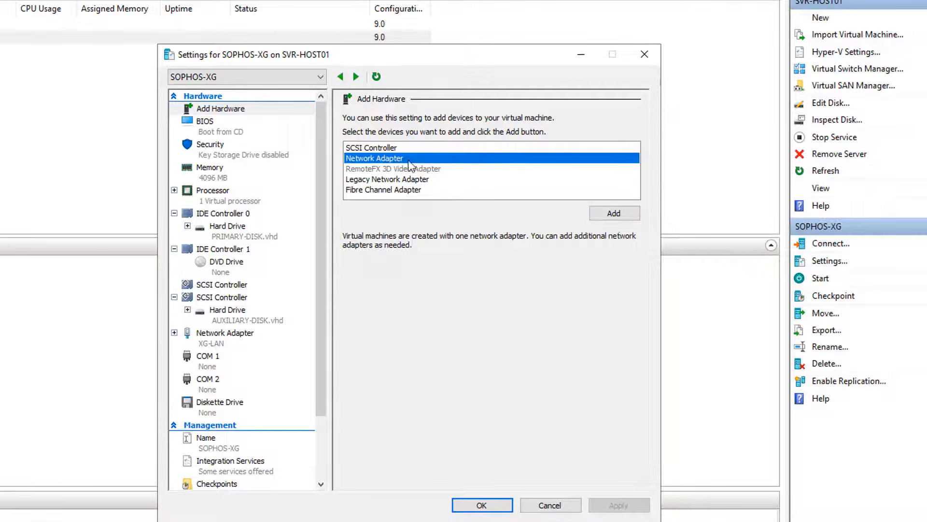
pyautogui.click(617, 213)
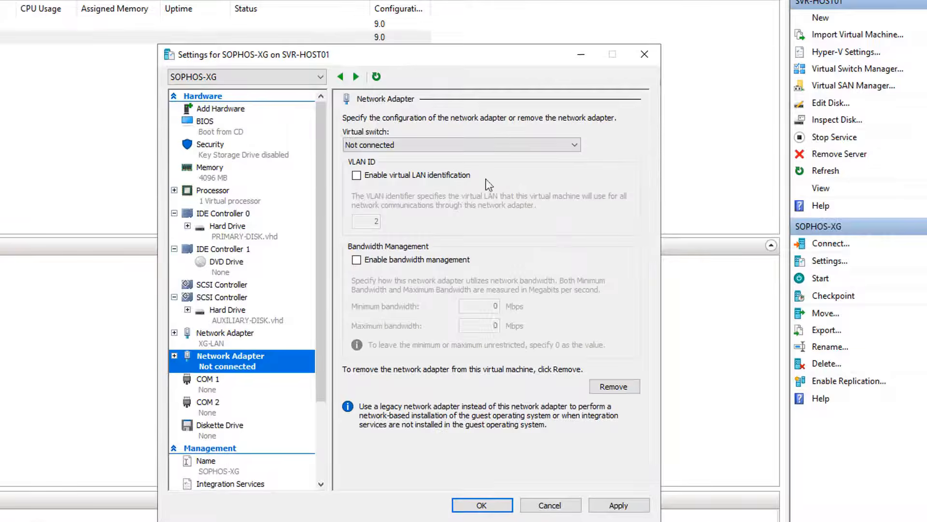
pyautogui.click(411, 143)
pyautogui.click(392, 177)
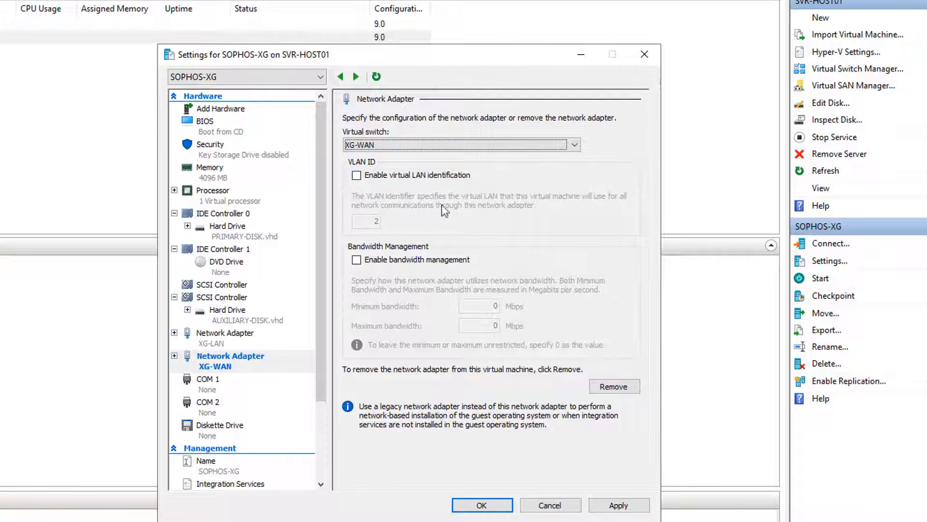
pyautogui.click(622, 505)
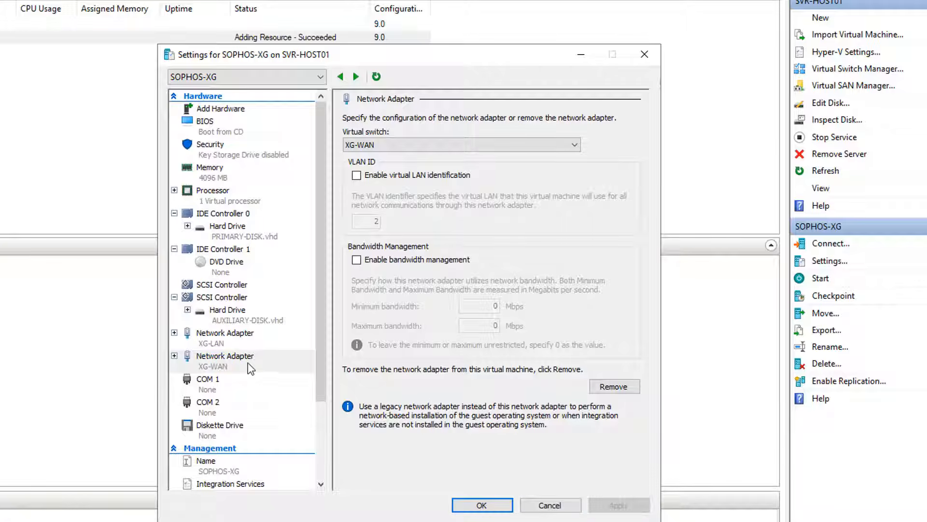
pyautogui.click(493, 504)
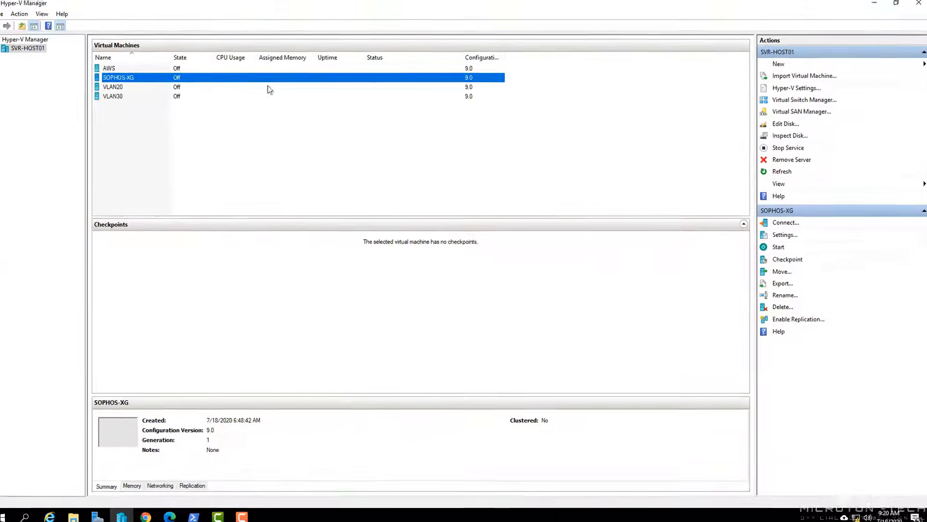
pyautogui.doubleClick(165, 79)
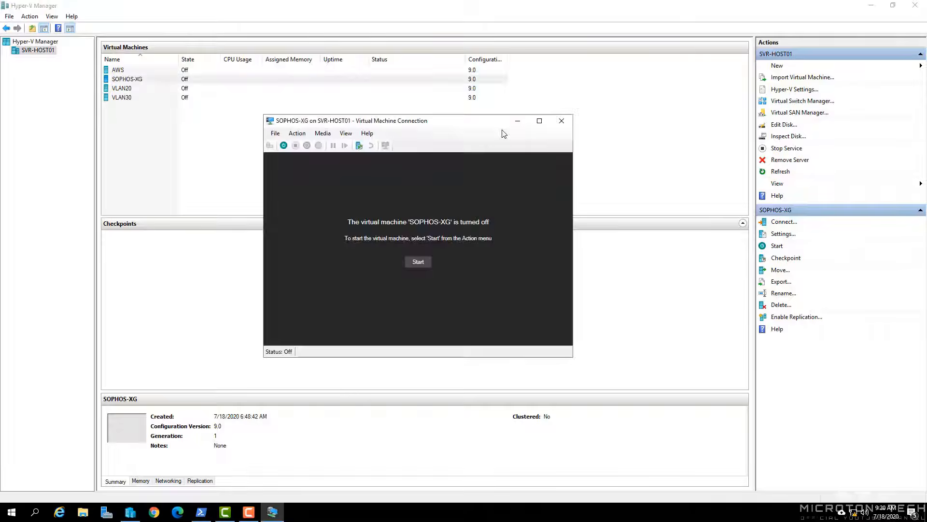
# - Start SOPHOS-XG and boot the default GRUB entry immediately
pyautogui.click(418, 262)
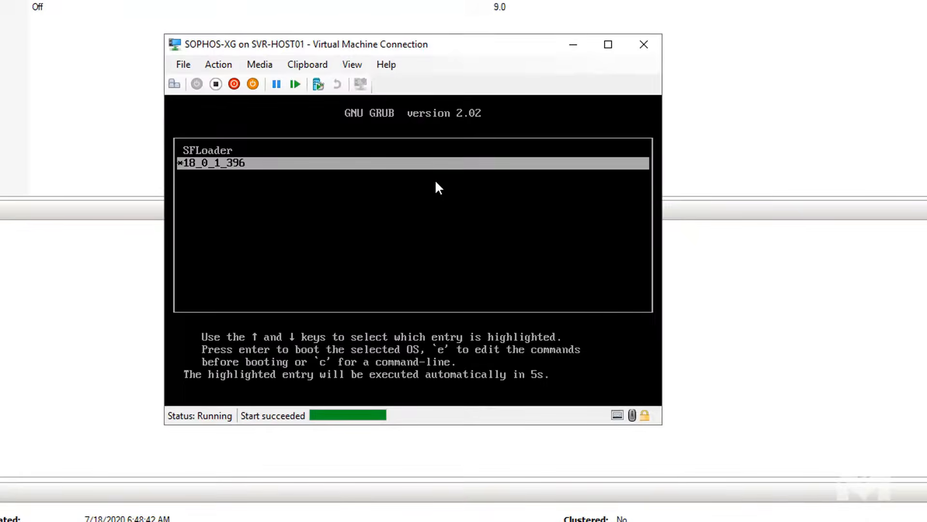
pyautogui.press('Return')
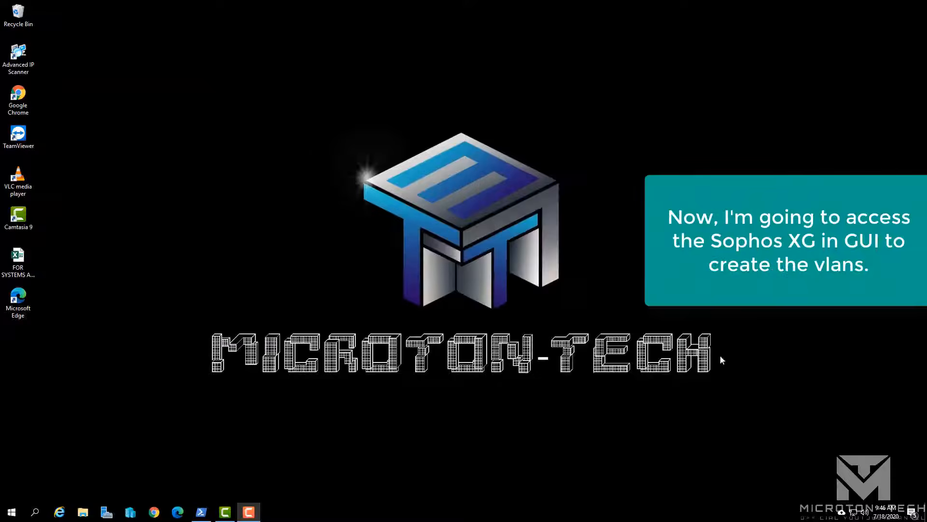
pyautogui.click(155, 512)
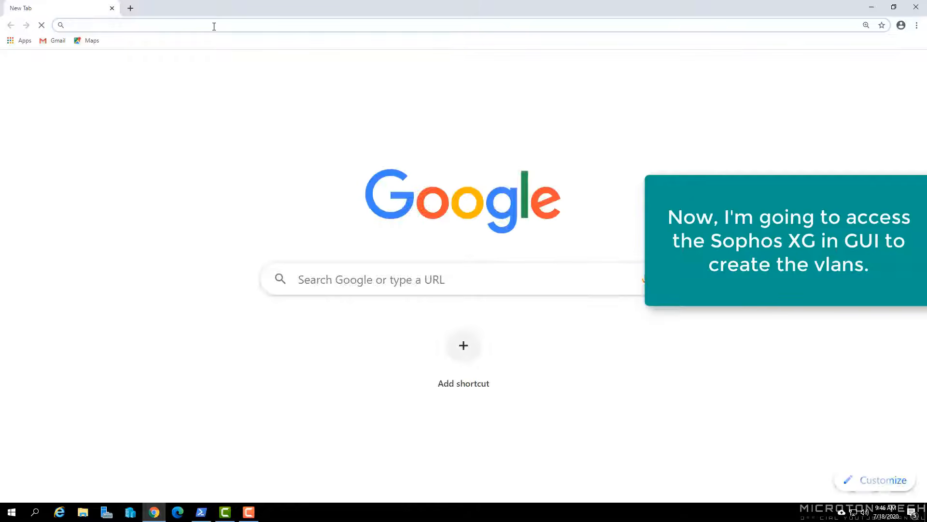
pyautogui.write('https://192.168.10.254:4444')
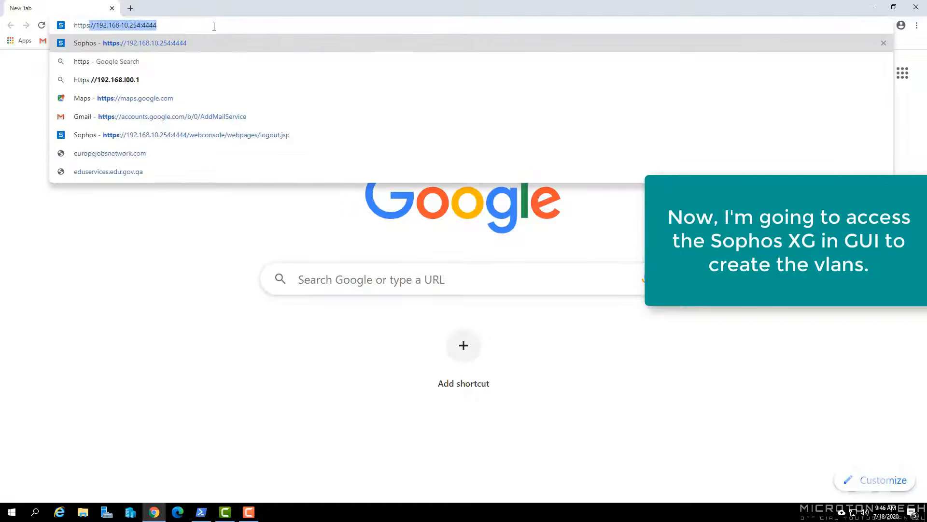
pyautogui.press('Right')
pyautogui.press('Return')
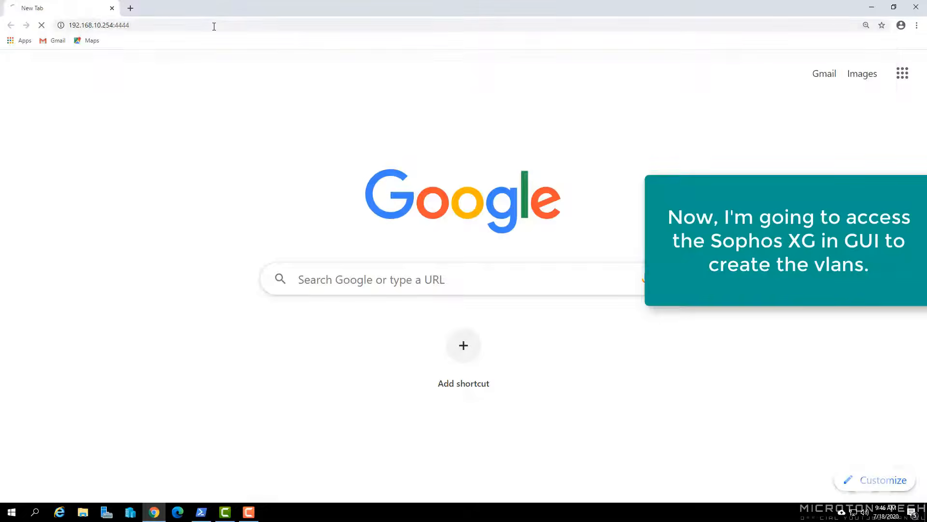
pyautogui.write('admin')
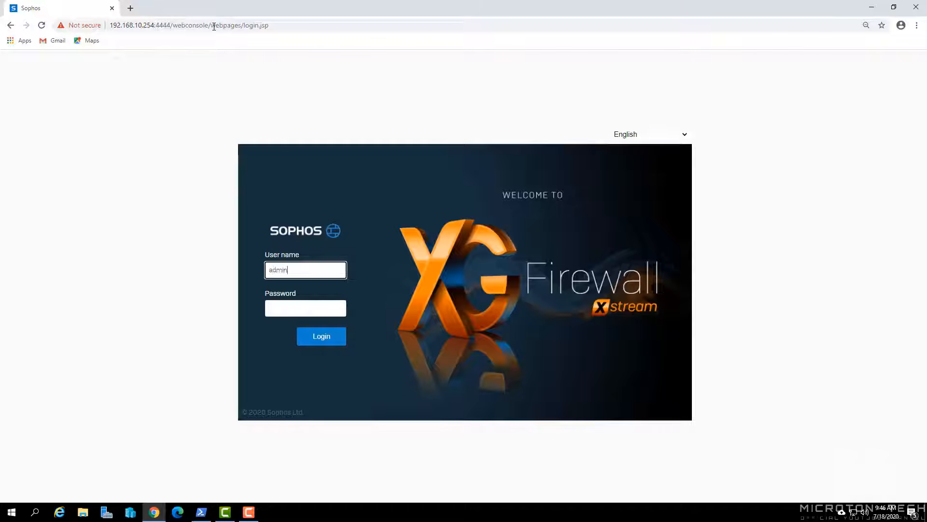
pyautogui.press('Tab')
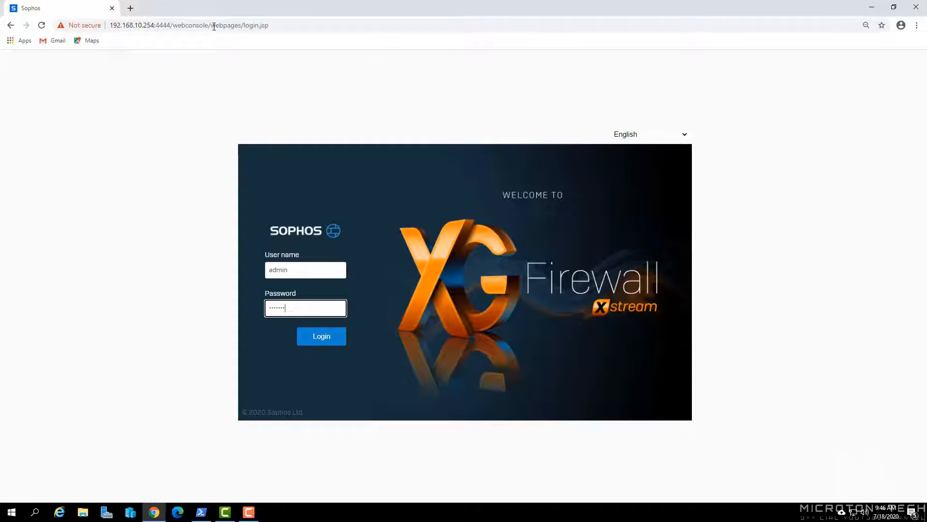
pyautogui.press('Return')
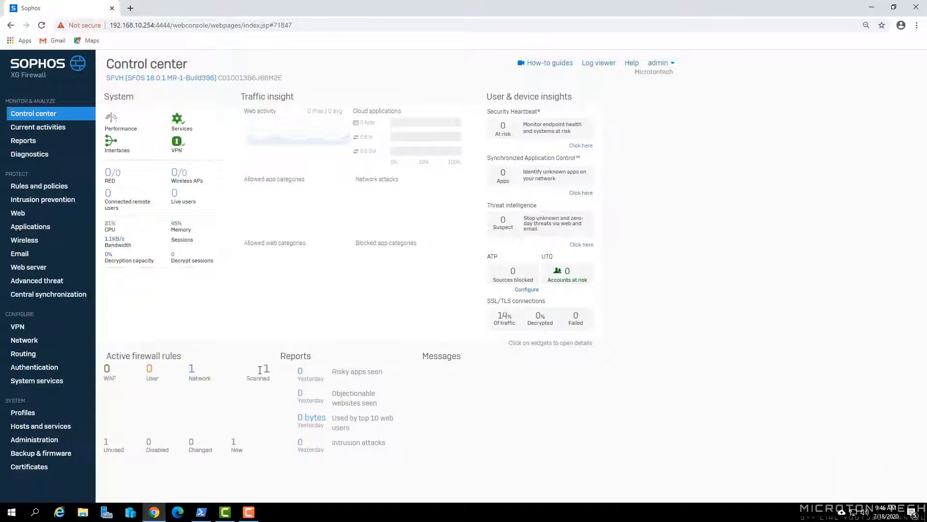
# - Start a new VLAN interface named VLAN20 with parent PortA in the LAN zone
pyautogui.click(57, 342)
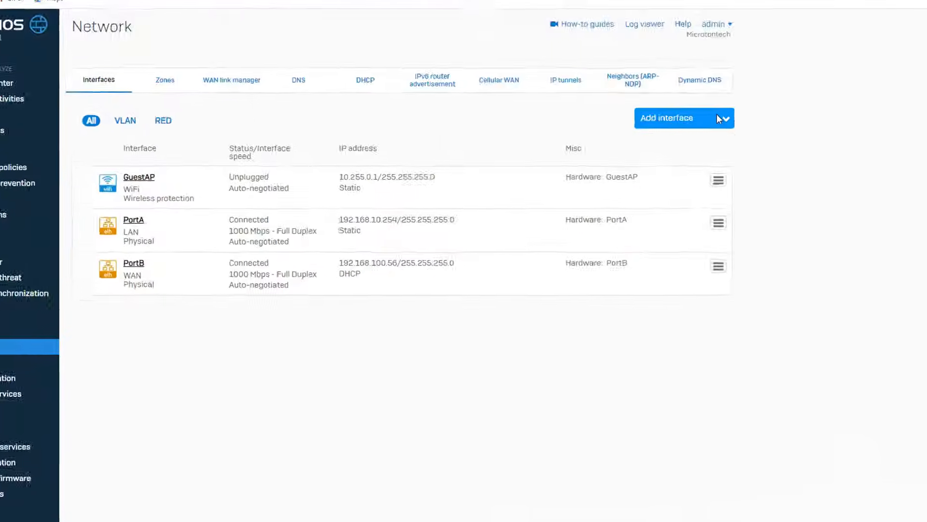
pyautogui.click(720, 119)
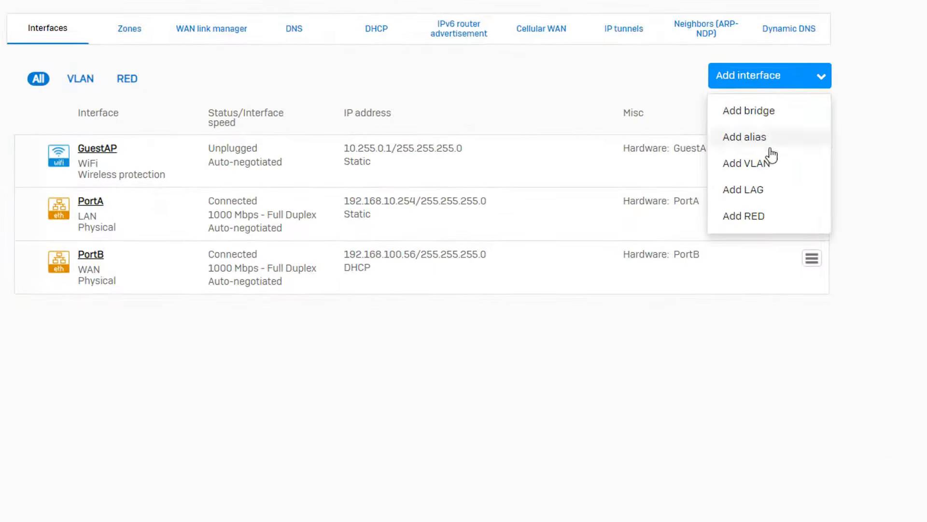
pyautogui.click(666, 191)
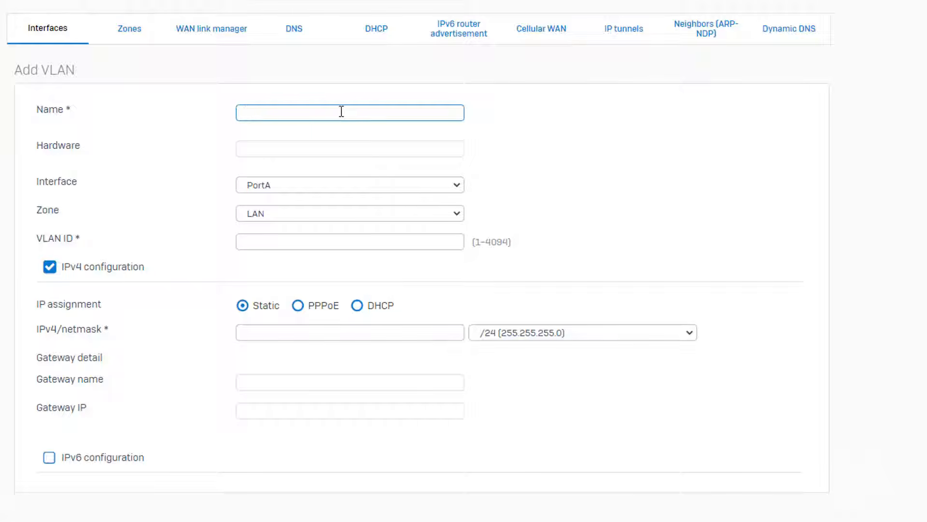
pyautogui.click(342, 111)
pyautogui.click(281, 144)
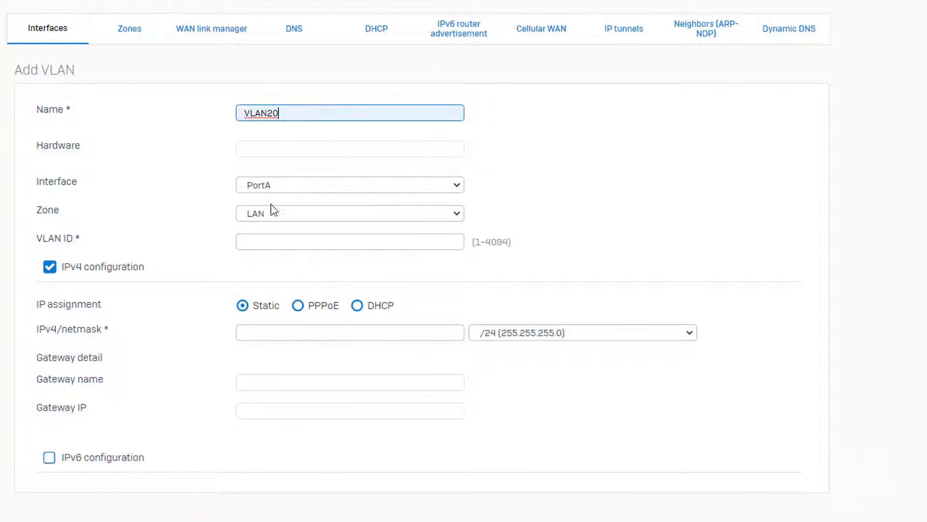
pyautogui.click(291, 188)
pyautogui.click(285, 198)
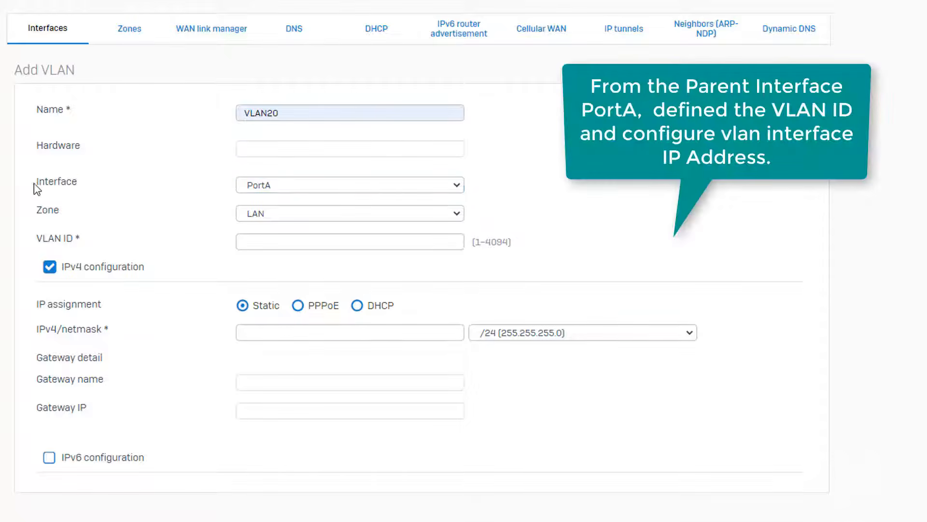
pyautogui.moveTo(34, 183); pyautogui.dragTo(91, 190)
pyautogui.moveTo(35, 208); pyautogui.dragTo(83, 219)
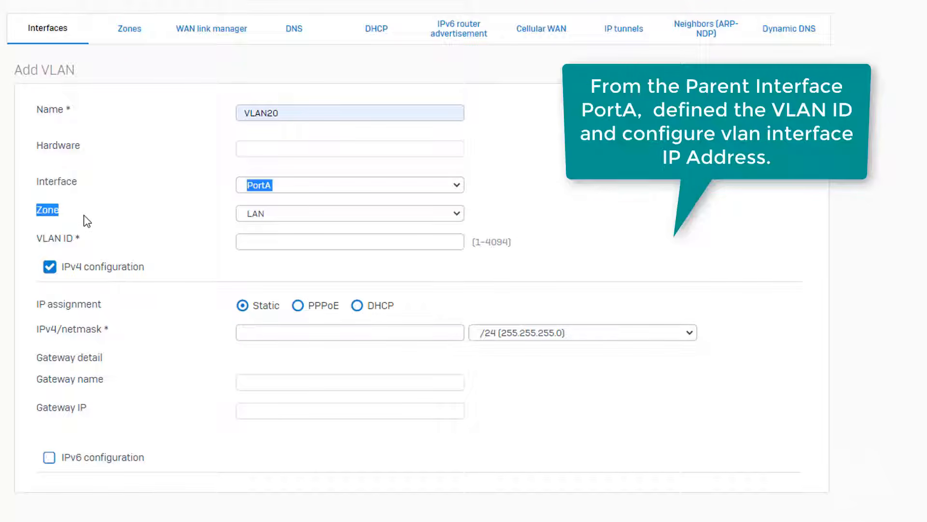
pyautogui.click(270, 214)
pyautogui.click(271, 217)
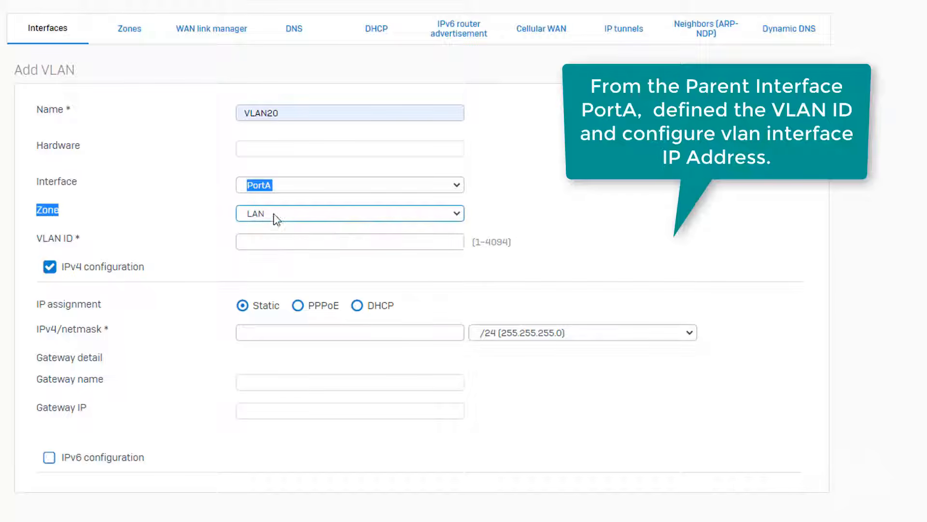
# - Give VLAN20 VLAN ID 20 and address 192.168.20.254/24, and save it
pyautogui.click(314, 186)
pyautogui.click(314, 187)
pyautogui.click(626, 196)
pyautogui.click(265, 241)
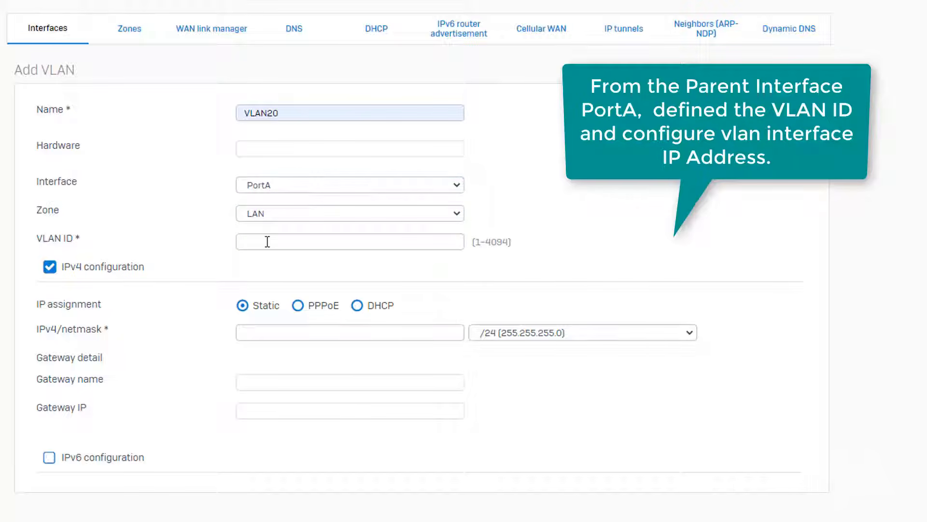
pyautogui.click(257, 267)
pyautogui.click(279, 336)
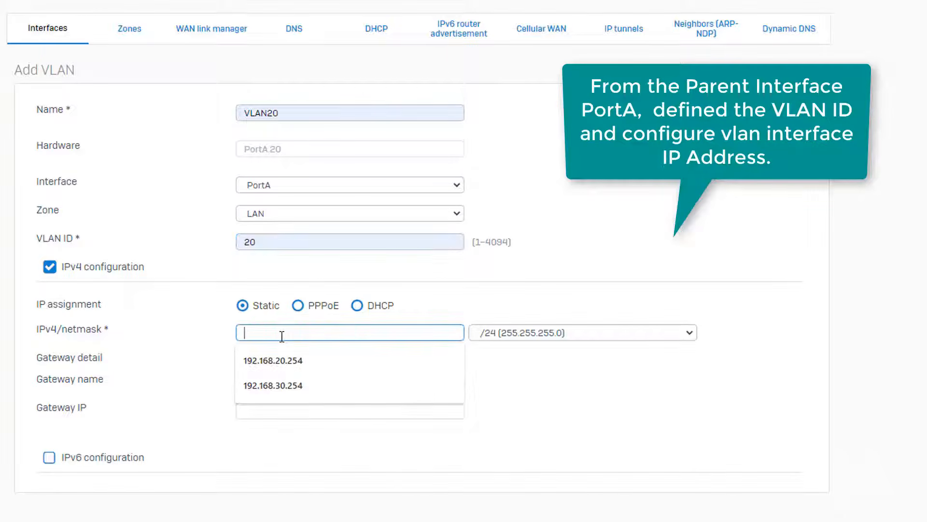
pyautogui.click(283, 360)
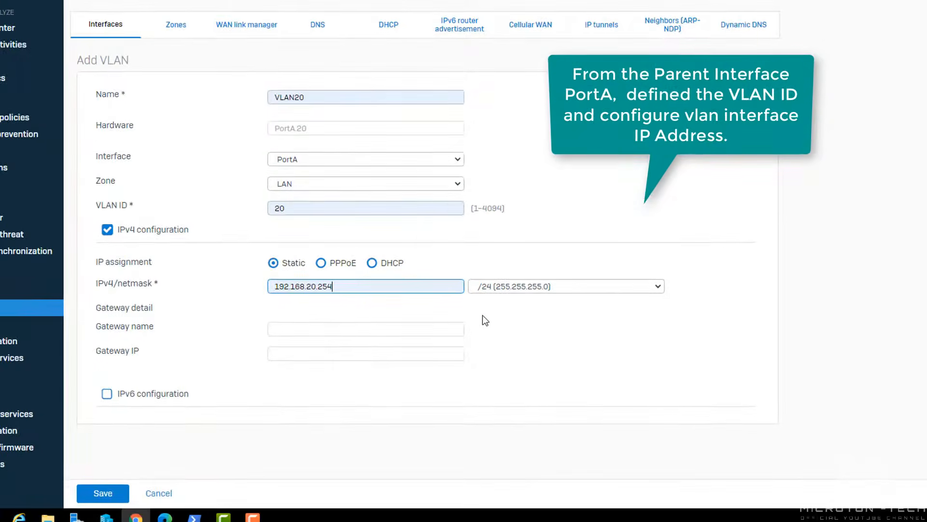
pyautogui.click(103, 492)
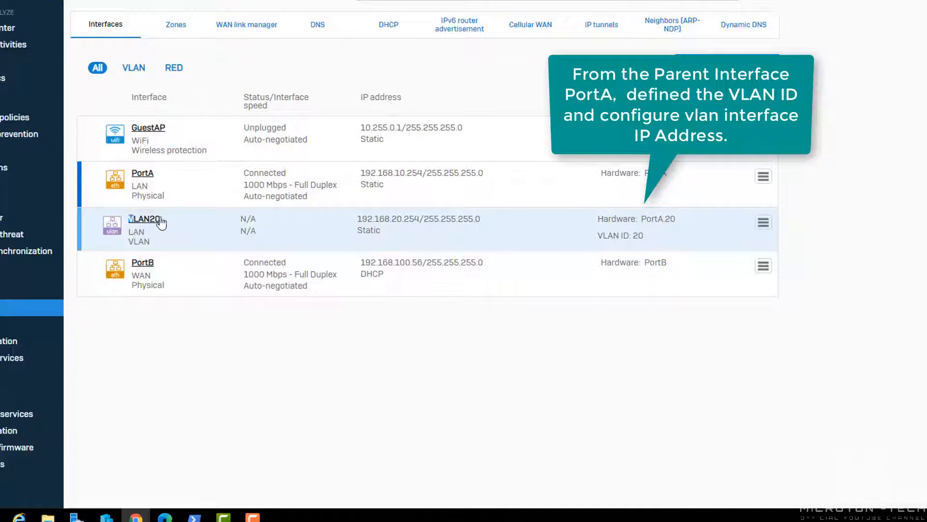
# - Review the saved VLAN20 interface settings and close them unchanged
pyautogui.click(156, 220)
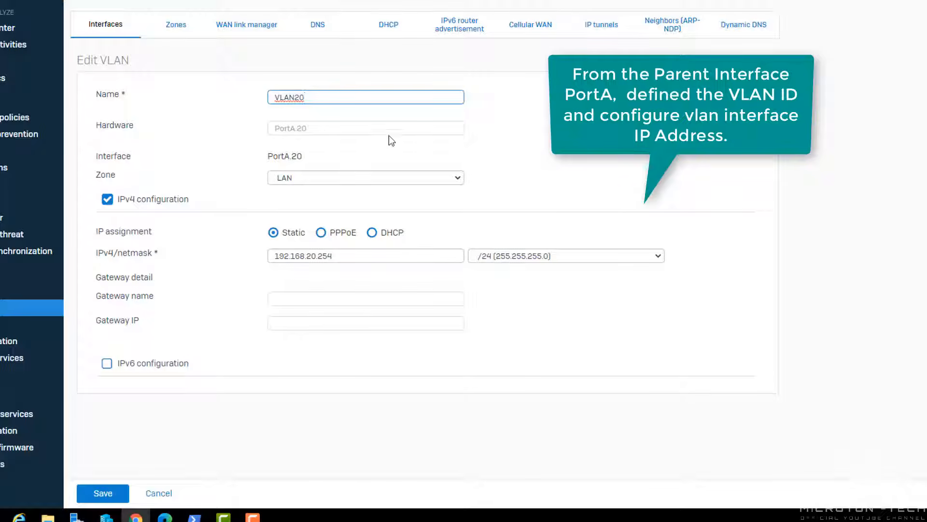
pyautogui.click(159, 493)
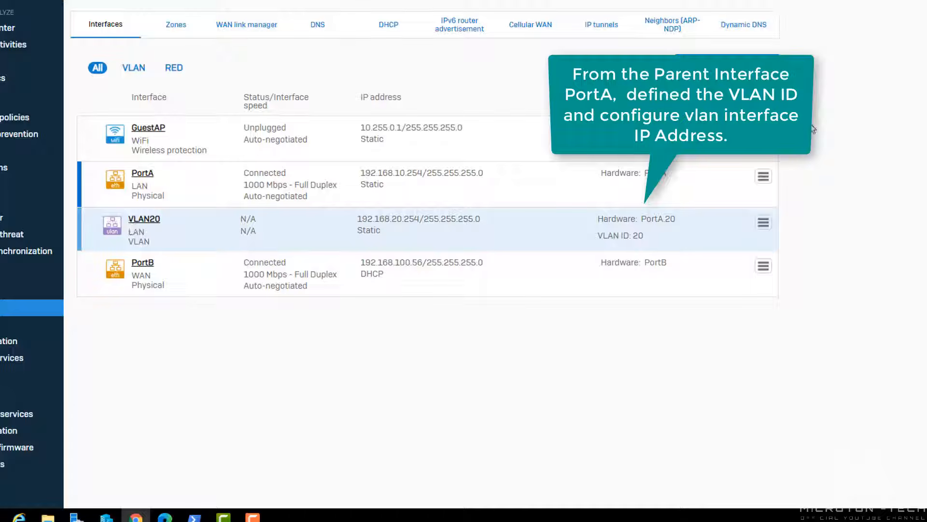
pyautogui.click(763, 176)
# - Create VLAN30 on PortA with VLAN ID 30 and address 192.168.30.254, and save it
pyautogui.click(705, 185)
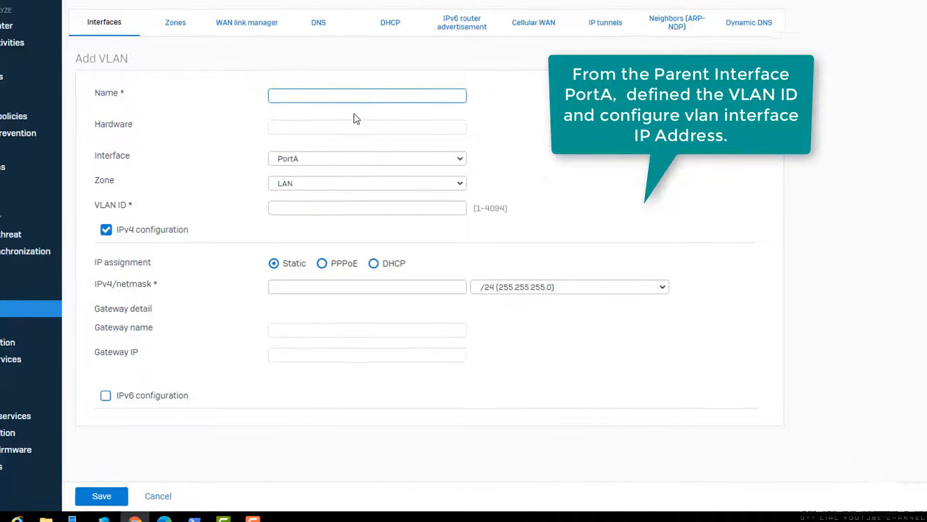
pyautogui.write('VLAN30')
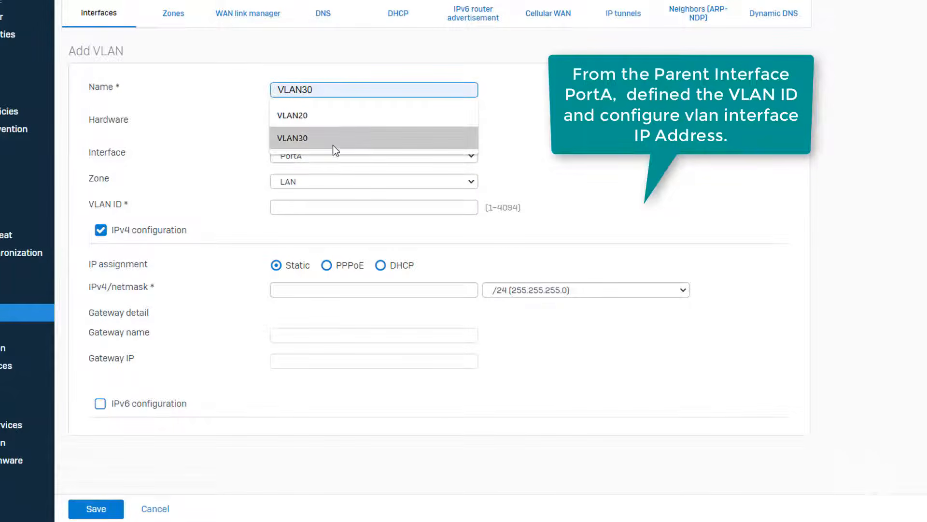
pyautogui.click(332, 144)
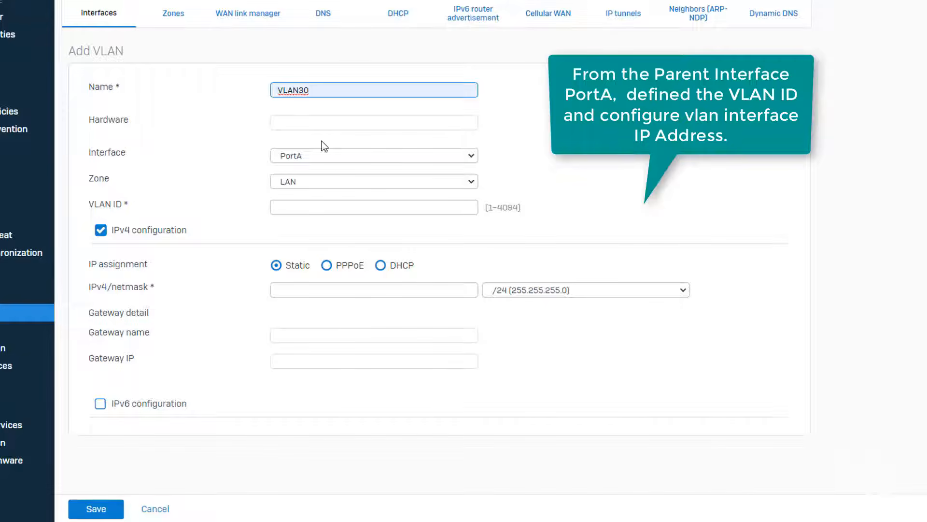
pyautogui.click(311, 121)
pyautogui.click(291, 203)
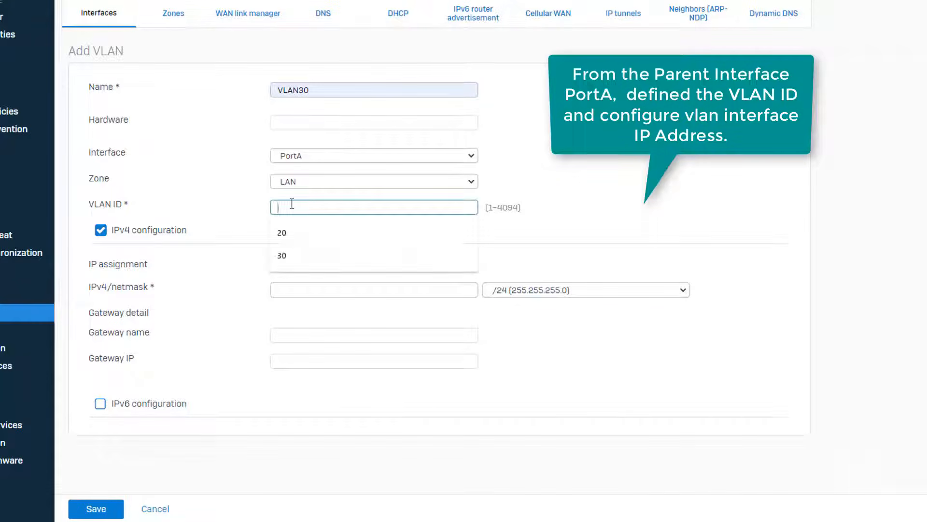
pyautogui.click(289, 252)
pyautogui.click(309, 285)
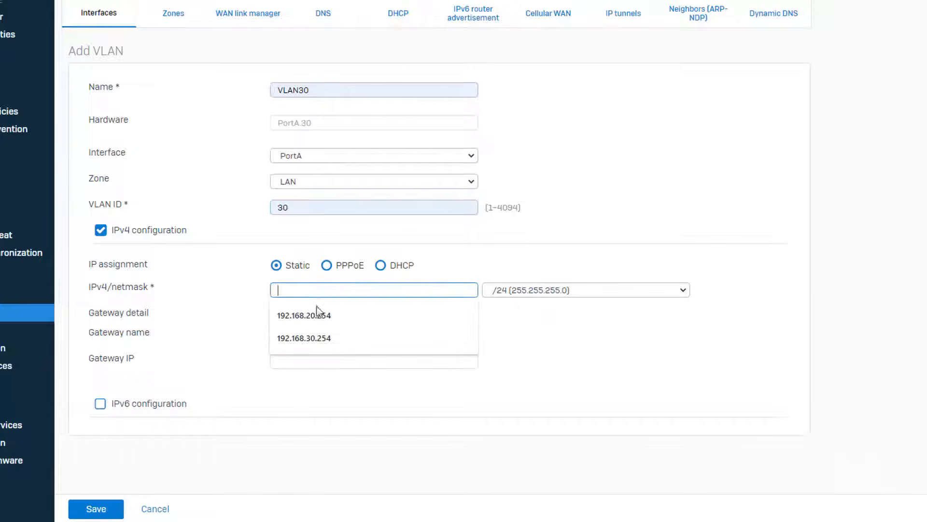
pyautogui.click(327, 340)
pyautogui.click(691, 363)
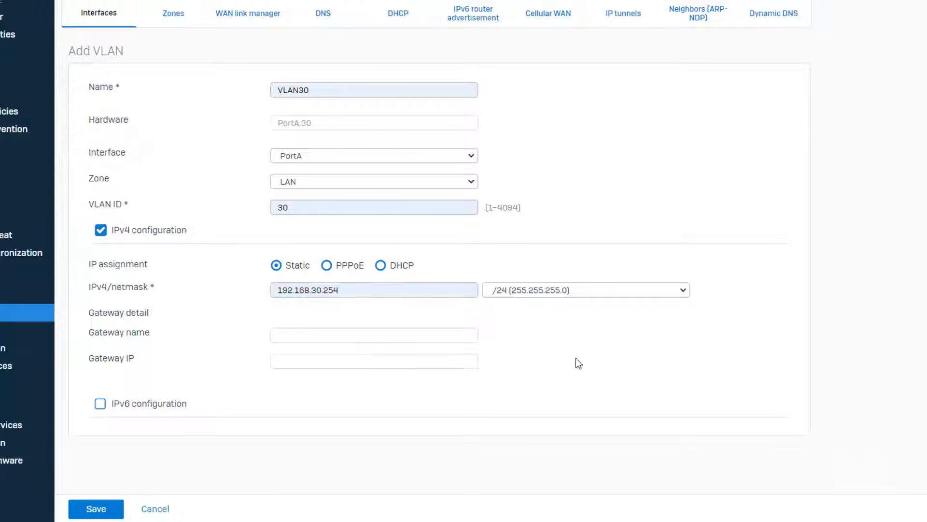
pyautogui.click(96, 508)
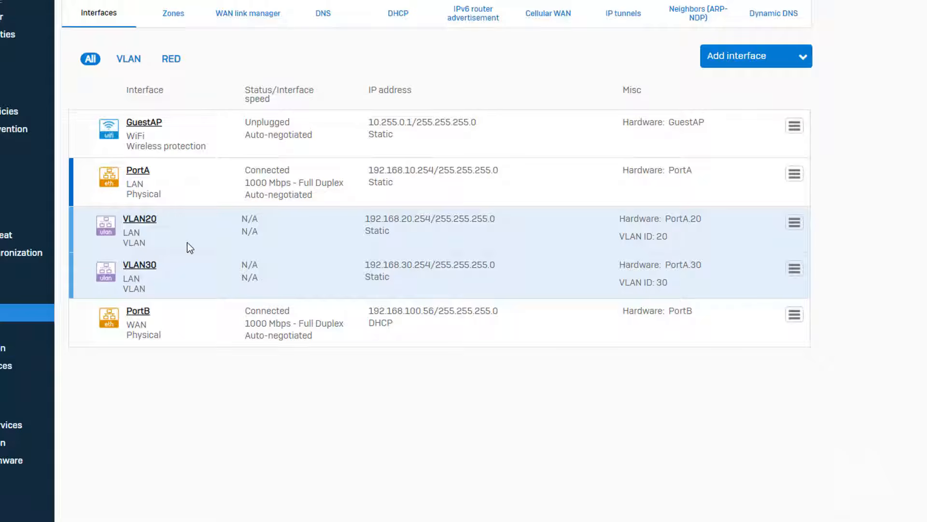
# - Open the DHCP settings and start a new DHCP server named VLAN20-DHCP
pyautogui.moveTo(503, 267); pyautogui.dragTo(666, 263)
pyautogui.click(810, 194)
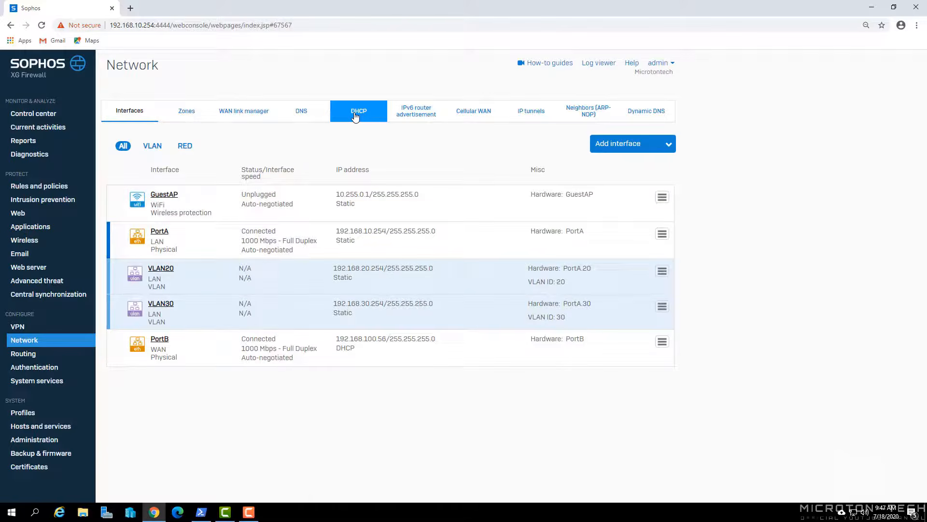
pyautogui.click(358, 114)
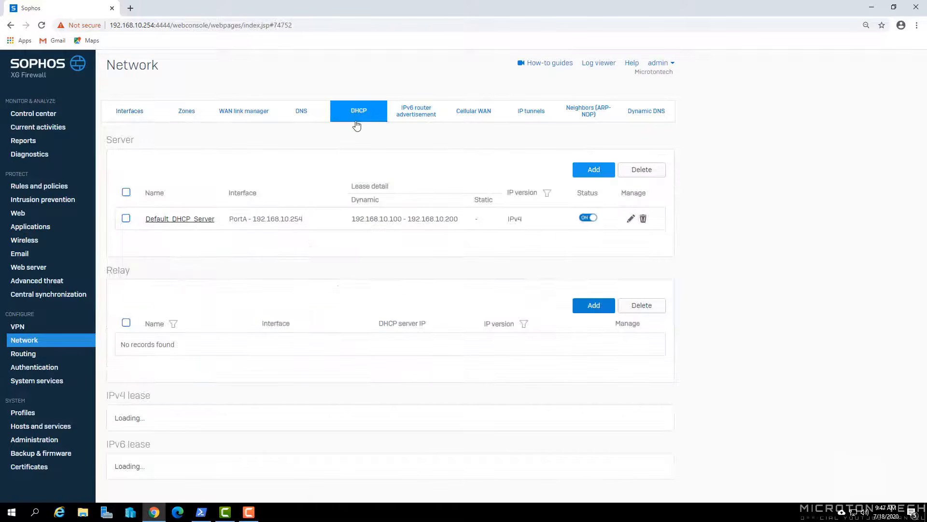
pyautogui.click(594, 170)
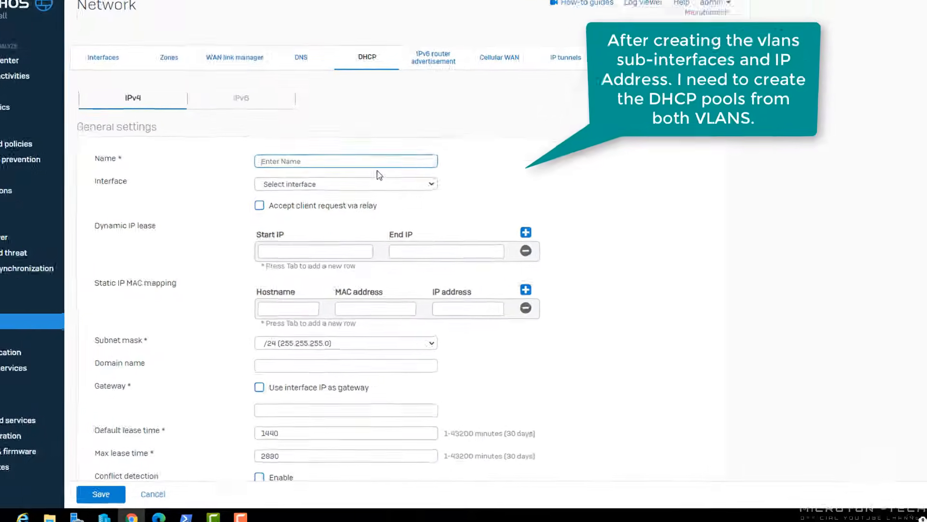
pyautogui.write('VLAN2')
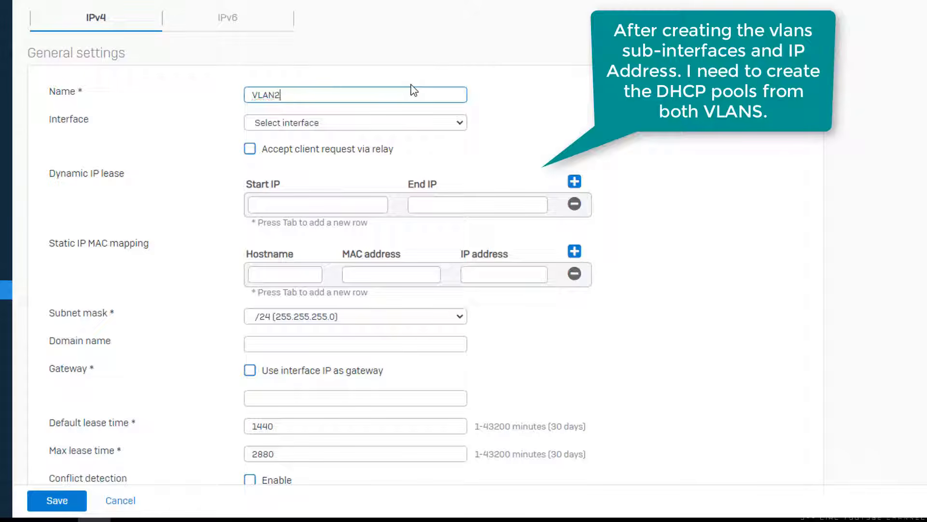
pyautogui.write('0-')
pyautogui.press('BackSpace')
pyautogui.press('BackSpace')
pyautogui.press('BackSpace')
pyautogui.press('BackSpace')
# - Serve VLAN20 with pool 192.168.20.100–192.168.20.200 and save the server
pyautogui.click(412, 117)
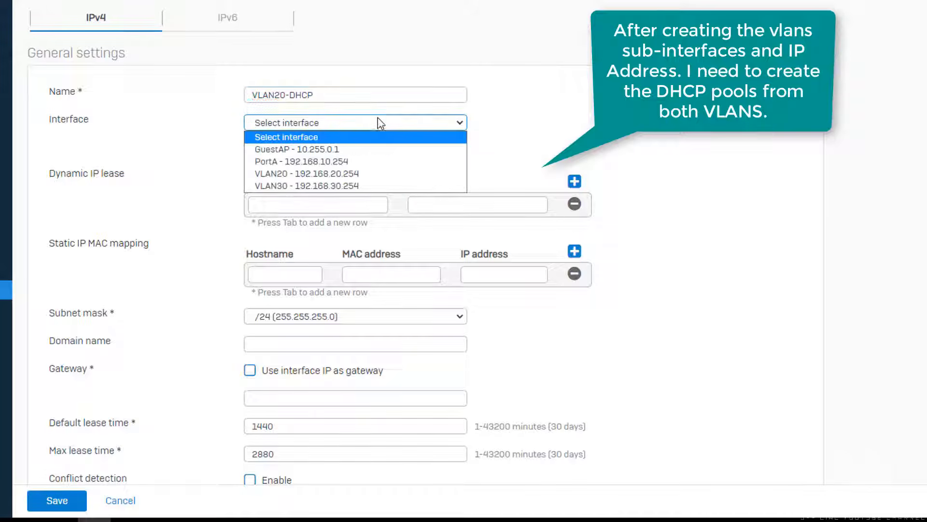
pyautogui.click(315, 174)
pyautogui.click(316, 207)
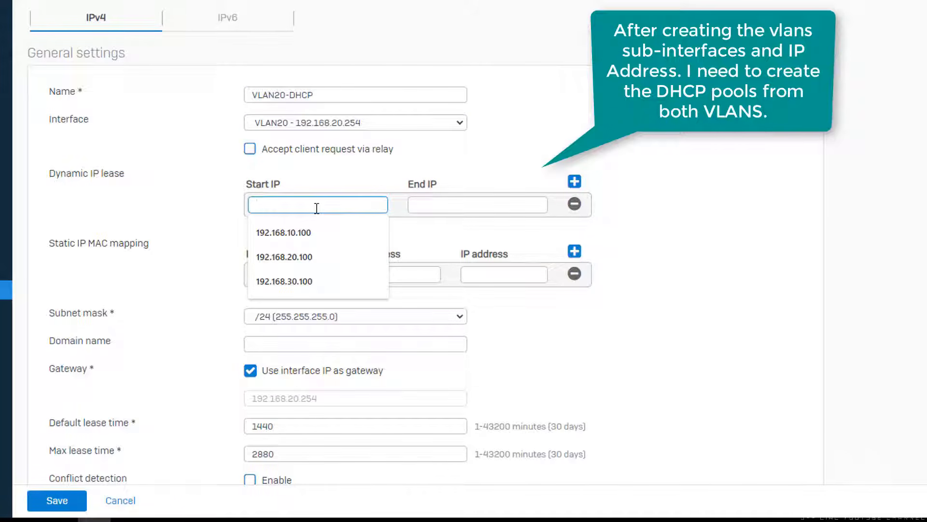
pyautogui.click(309, 258)
pyautogui.click(464, 207)
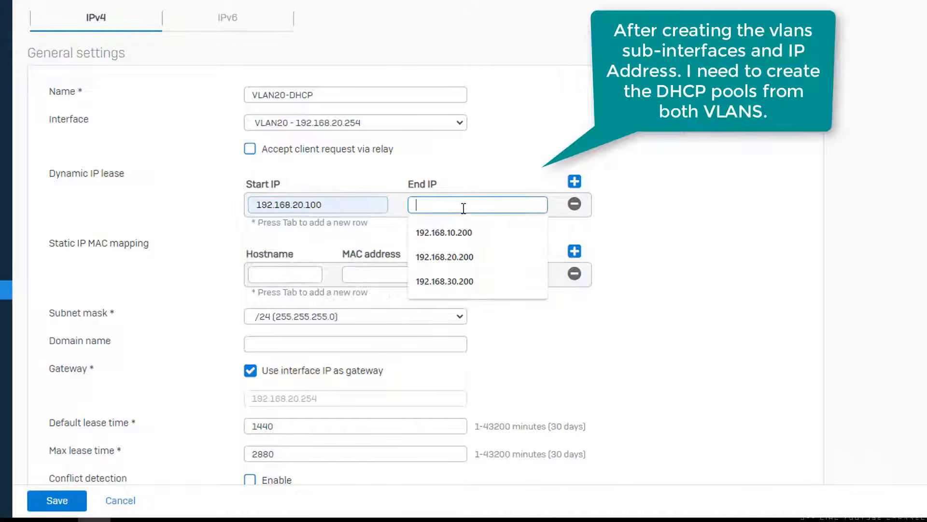
pyautogui.click(457, 257)
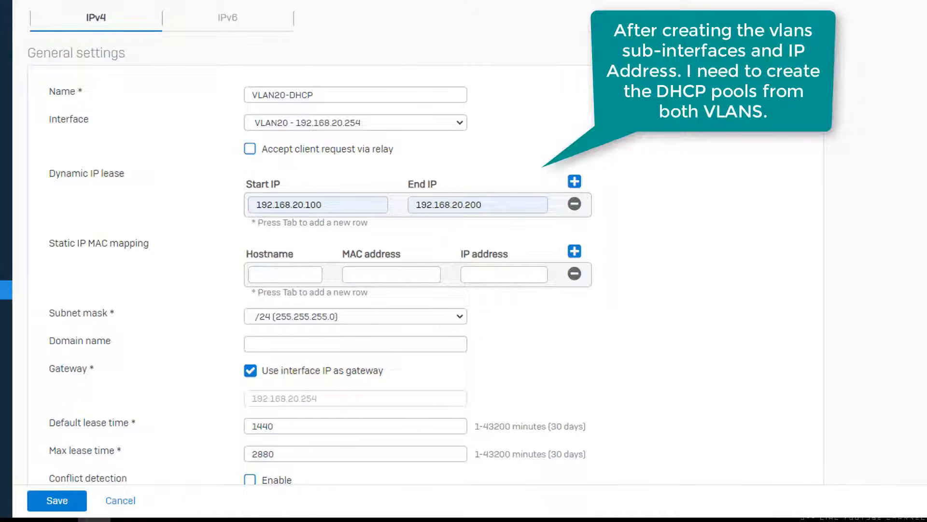
pyautogui.scroll(-6, 415, 242)
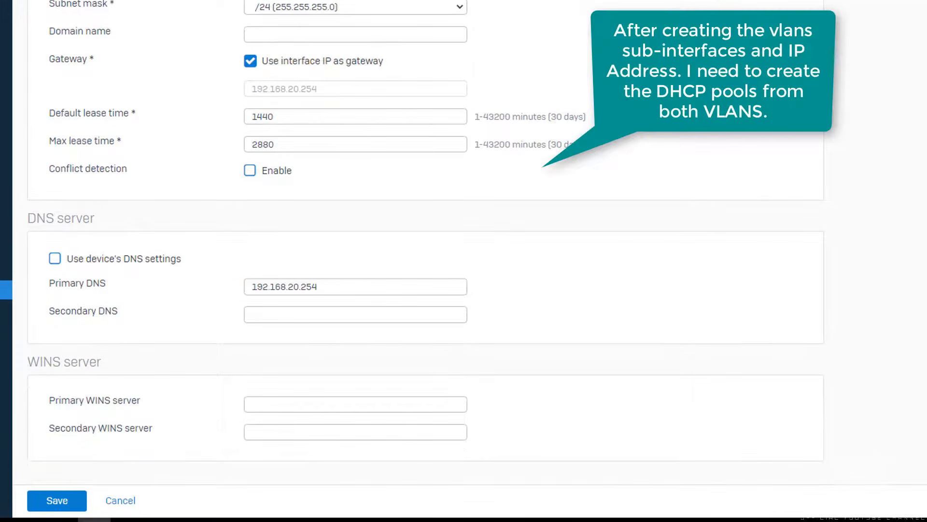
pyautogui.click(76, 502)
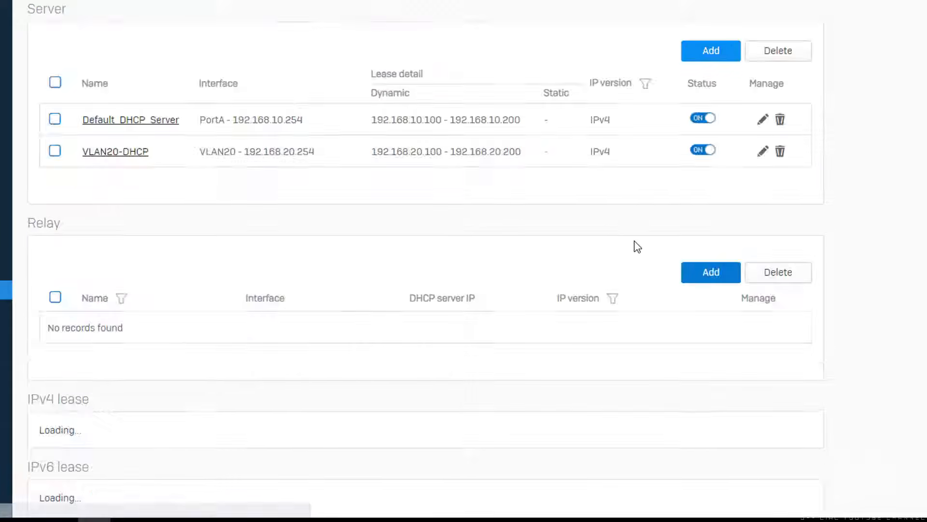
# - Create VLAN30-DHCP on the VLAN30 interface leasing 192.168.30.100–192.168.30.200, and save it
pyautogui.click(716, 52)
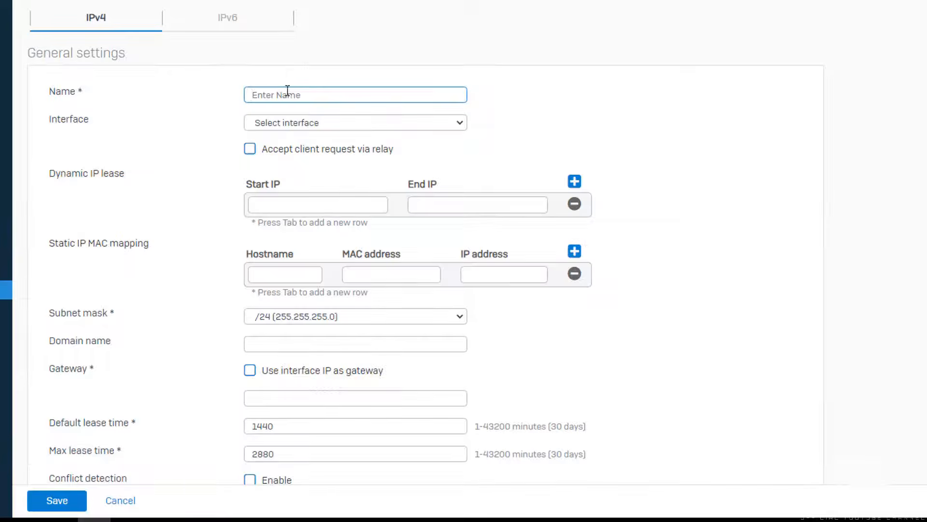
pyautogui.write('VLAN30-DHCP')
pyautogui.click(300, 124)
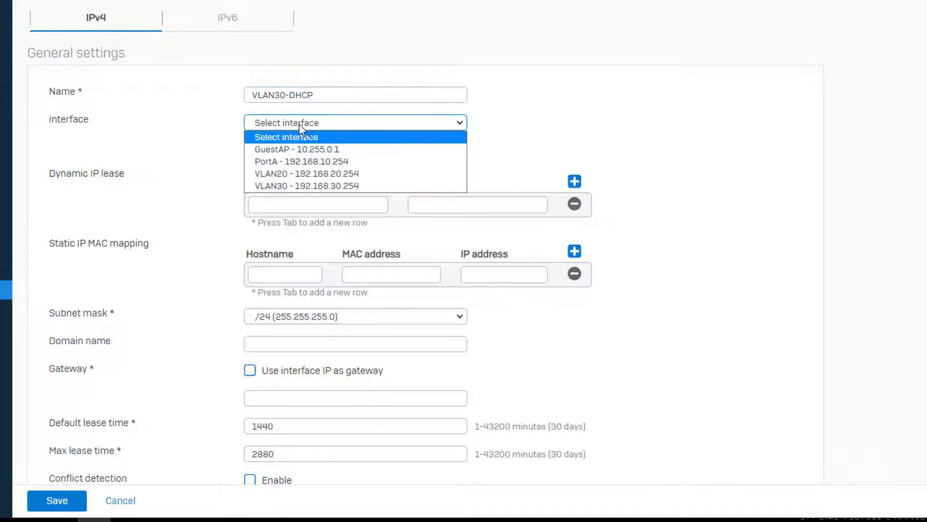
pyautogui.click(314, 186)
pyautogui.click(278, 203)
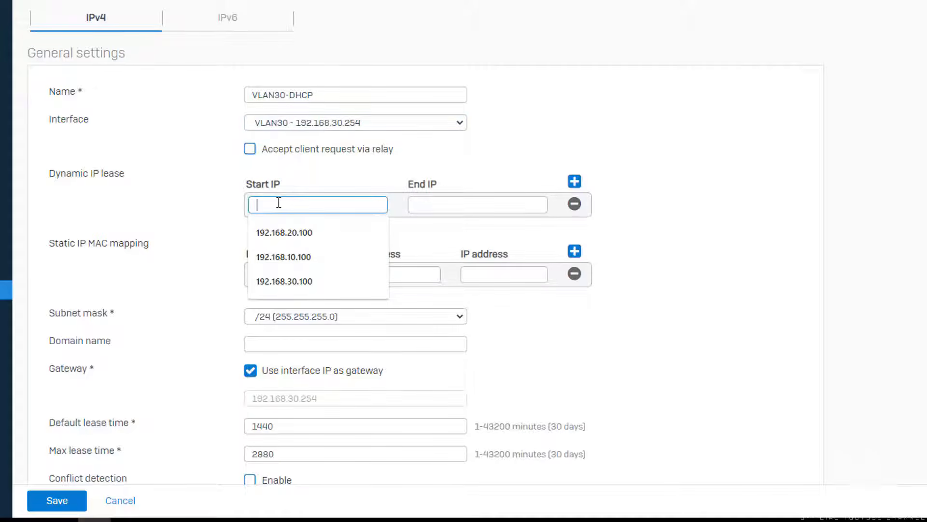
pyautogui.click(314, 279)
pyautogui.click(474, 203)
pyautogui.click(474, 282)
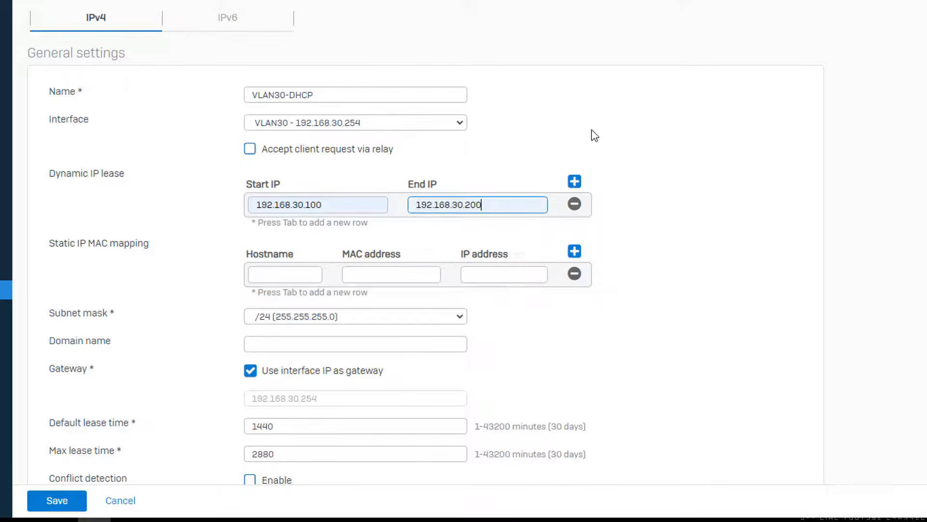
pyautogui.scroll(-3, 713, 291)
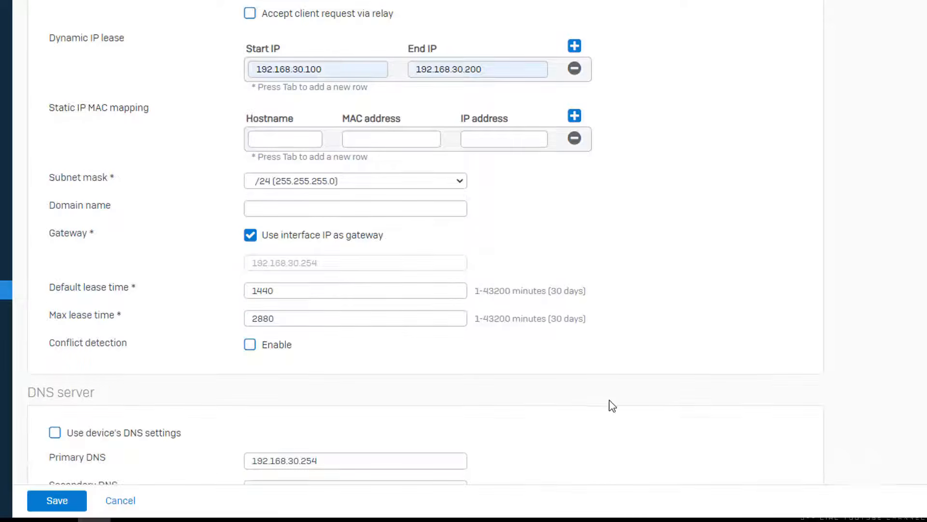
pyautogui.scroll(-3, 522, 411)
pyautogui.click(56, 500)
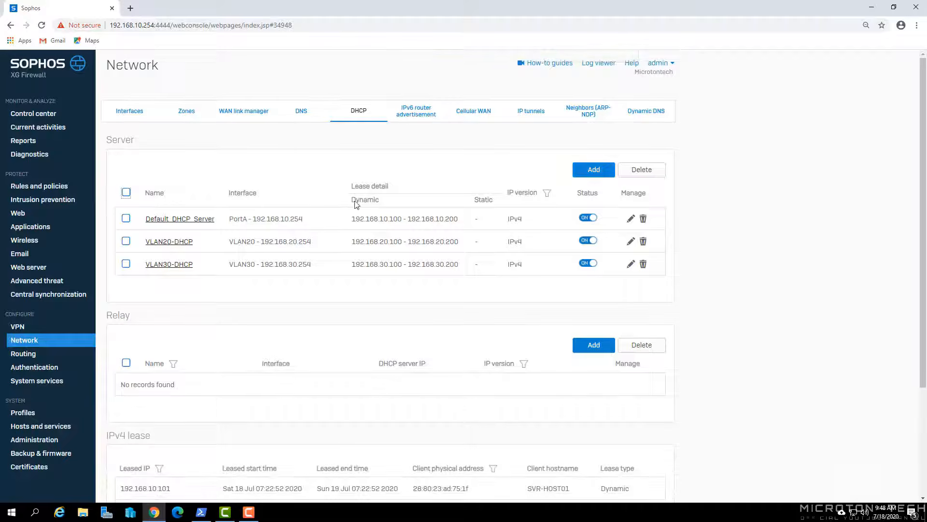
# - Start a new firewall rule named VLAN20, positioned at Top with traffic logging on
pyautogui.click(42, 189)
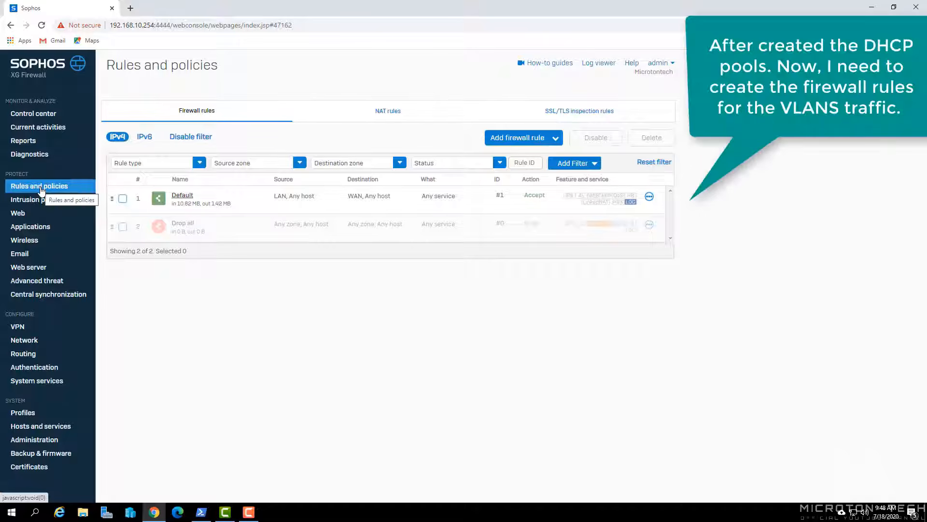
pyautogui.click(502, 141)
pyautogui.click(459, 164)
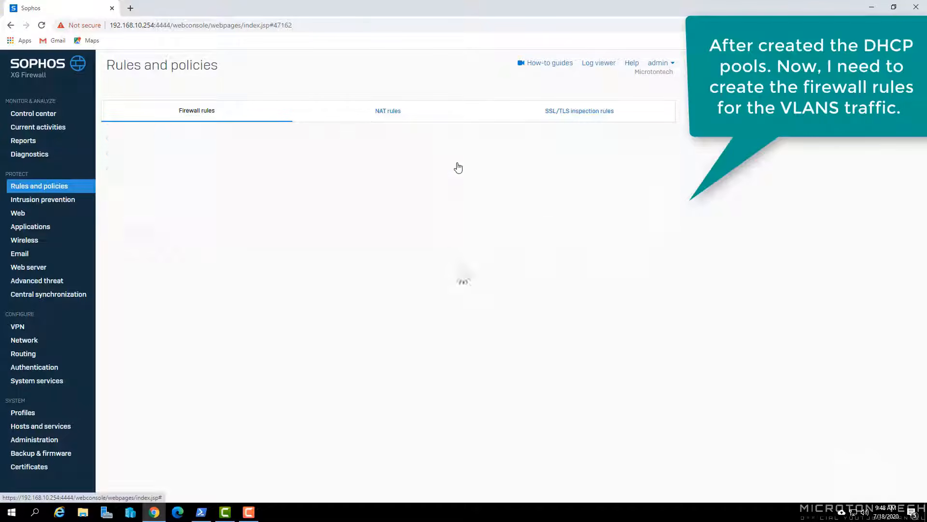
pyautogui.click(181, 133)
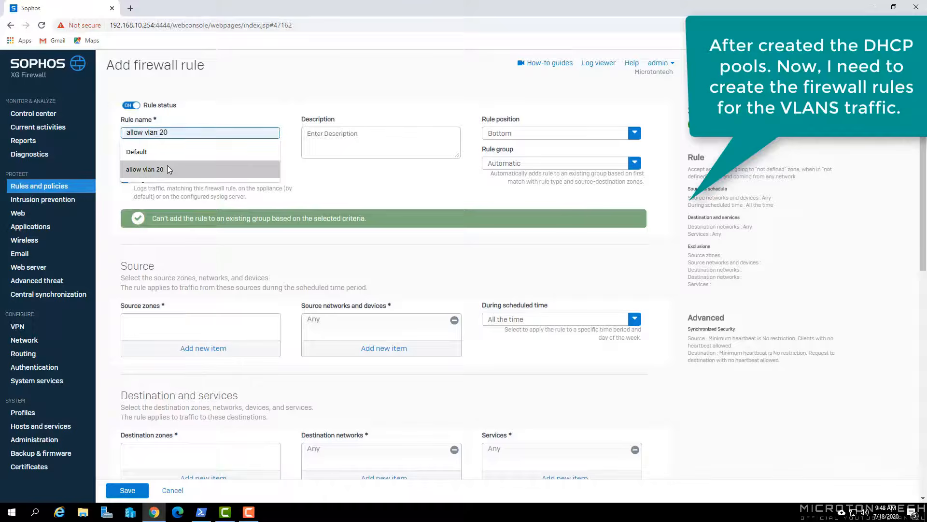
pyautogui.write('VL')
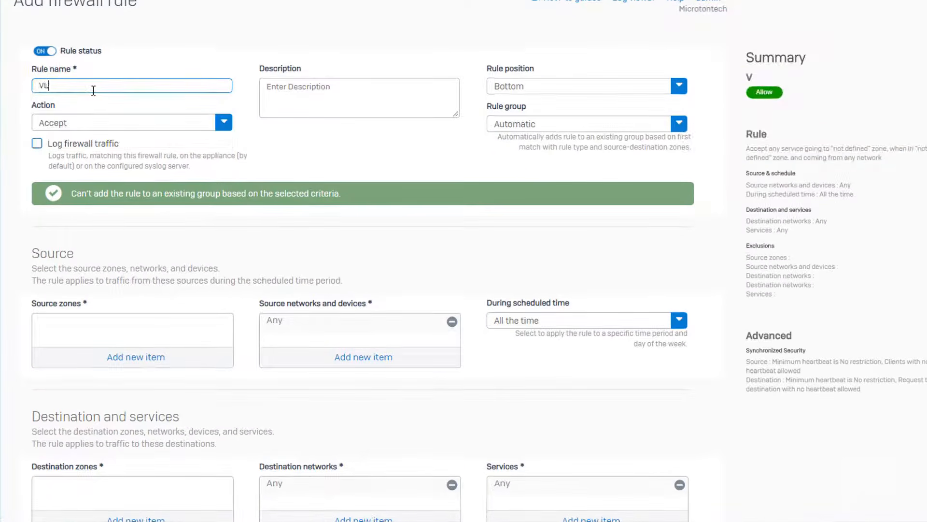
pyautogui.write('AN20')
pyautogui.click(533, 90)
pyautogui.click(531, 108)
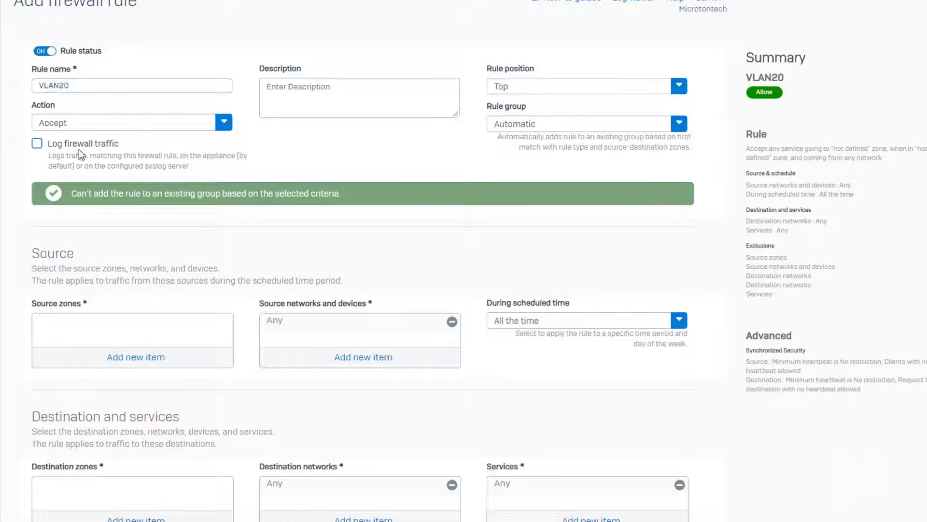
pyautogui.click(38, 143)
# - Set LAN as the source zone, remove Any, and begin a new Network host object
pyautogui.click(133, 360)
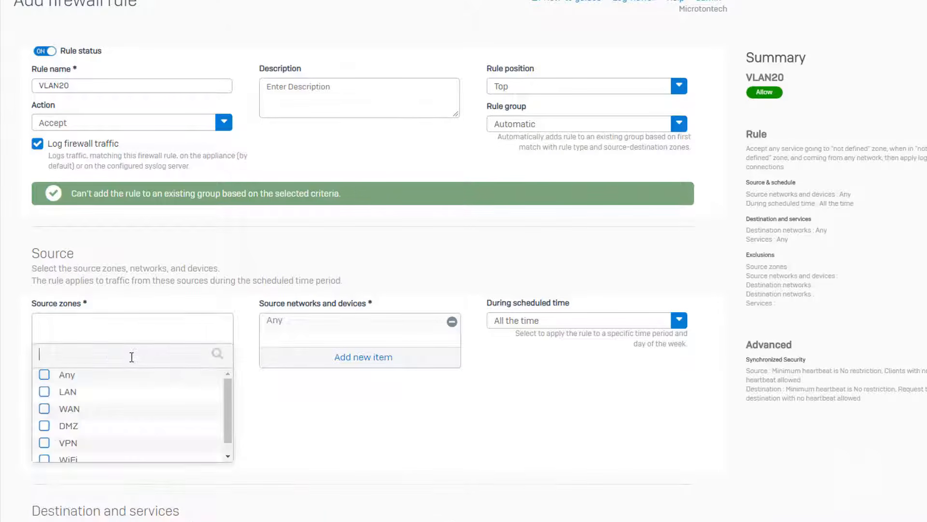
pyautogui.click(44, 392)
pyautogui.click(140, 473)
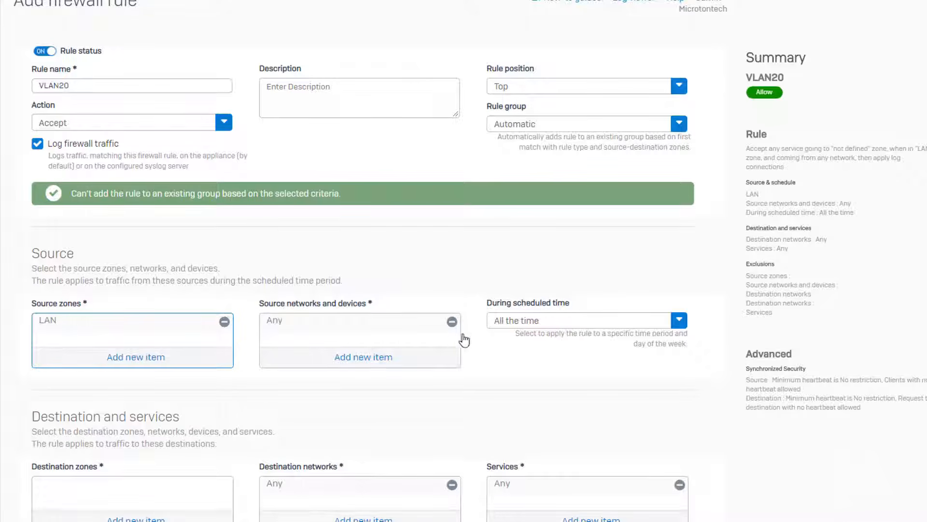
pyautogui.click(451, 322)
pyautogui.click(375, 362)
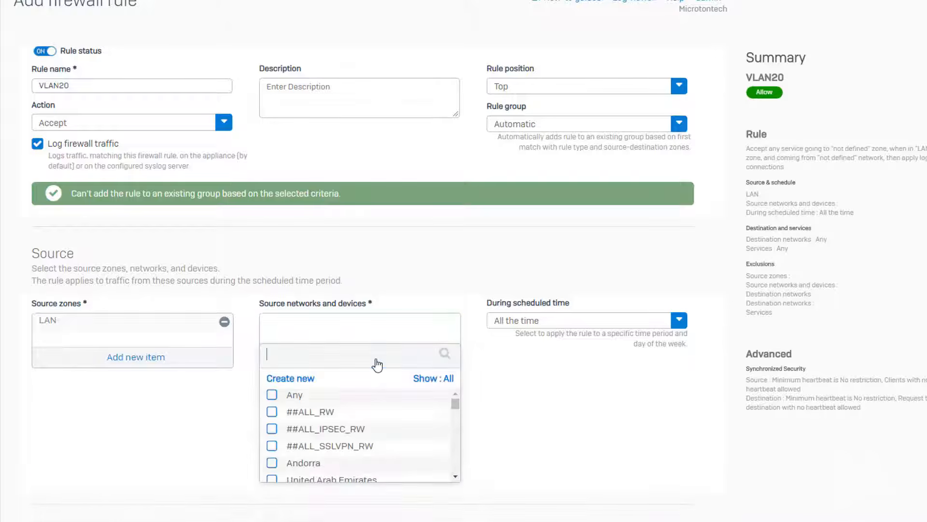
pyautogui.click(291, 379)
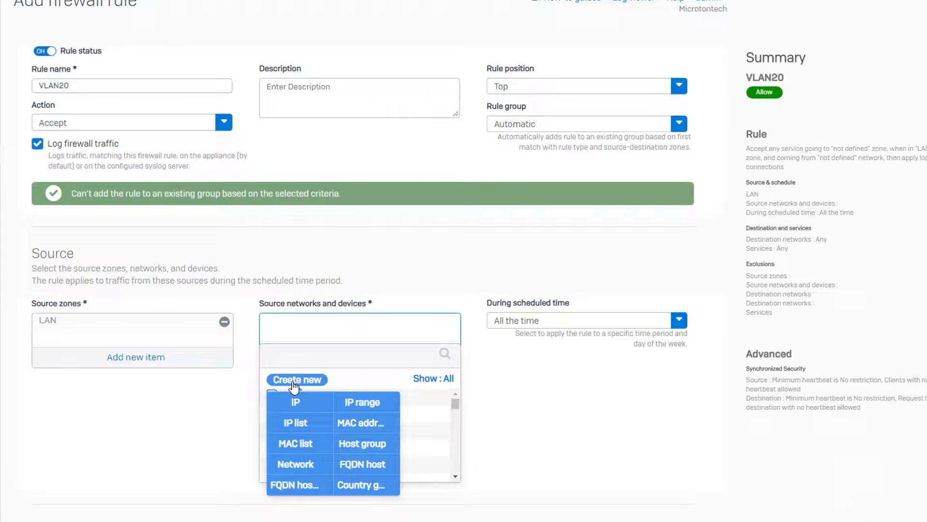
pyautogui.click(315, 474)
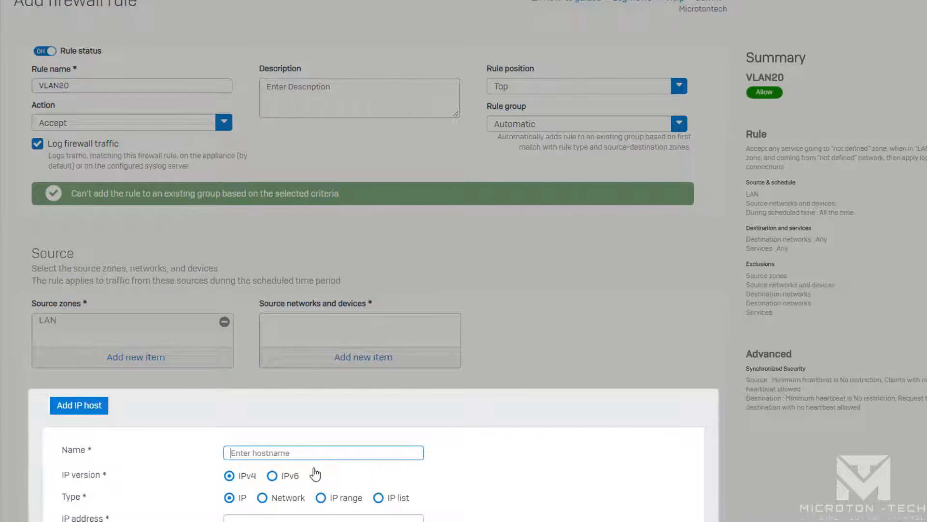
# - Create the VLAN20 network host object 192.168.20.0/24 as the rule's source
pyautogui.click(286, 456)
pyautogui.write('VLAN20')
pyautogui.click(262, 497)
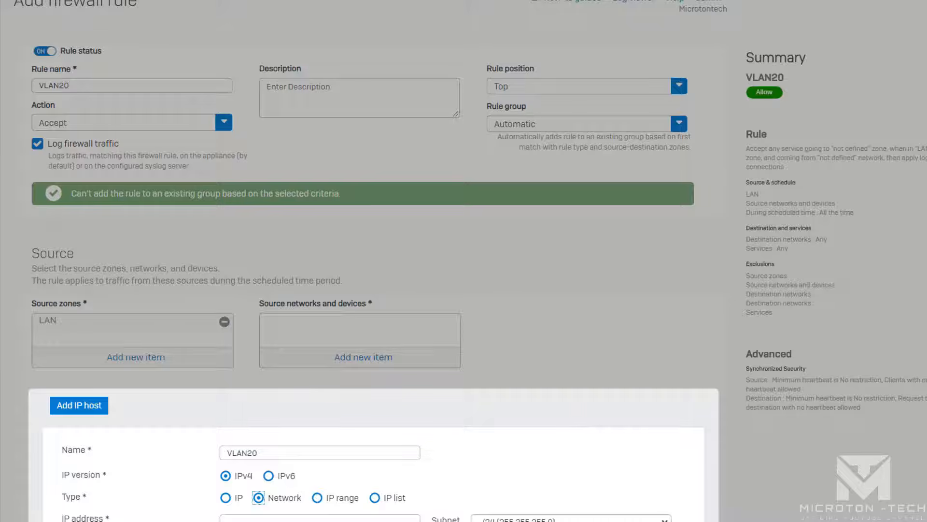
pyautogui.scroll(-5, 413, 258)
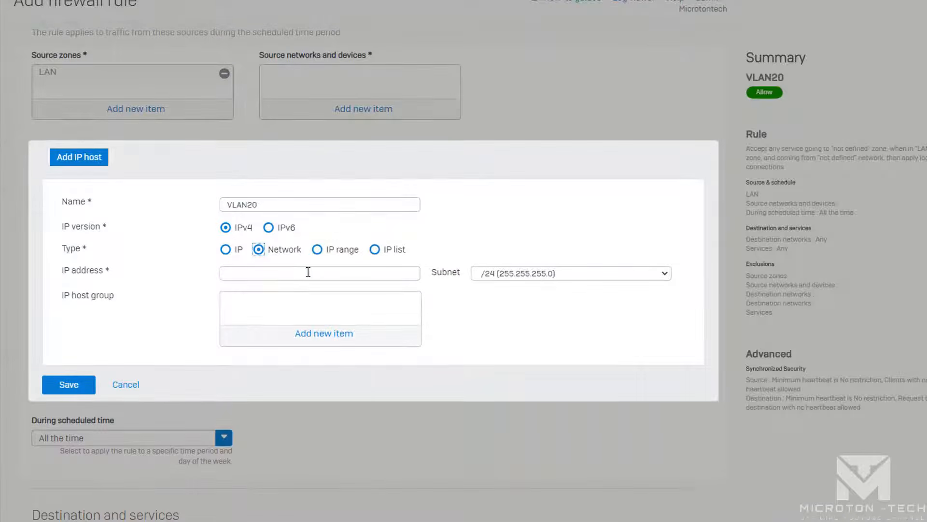
pyautogui.click(308, 272)
pyautogui.click(375, 301)
pyautogui.click(509, 280)
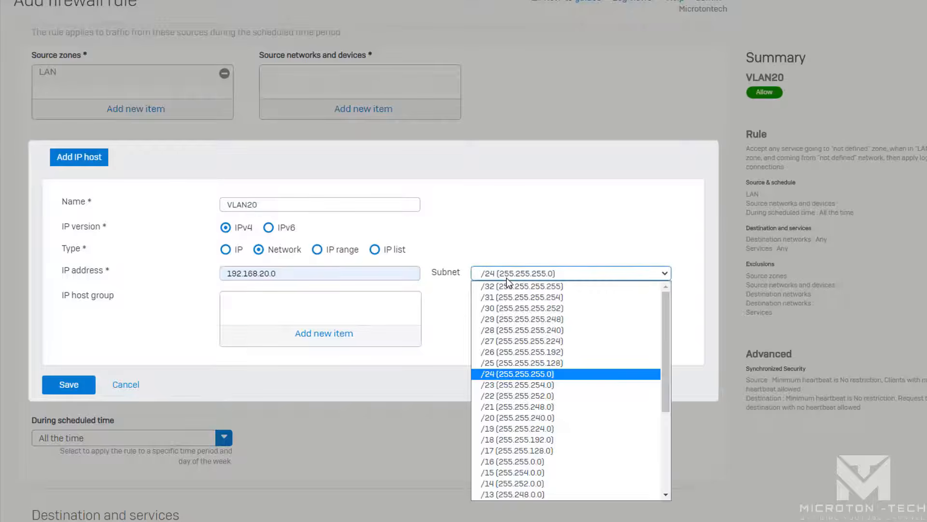
pyautogui.click(507, 278)
pyautogui.click(96, 389)
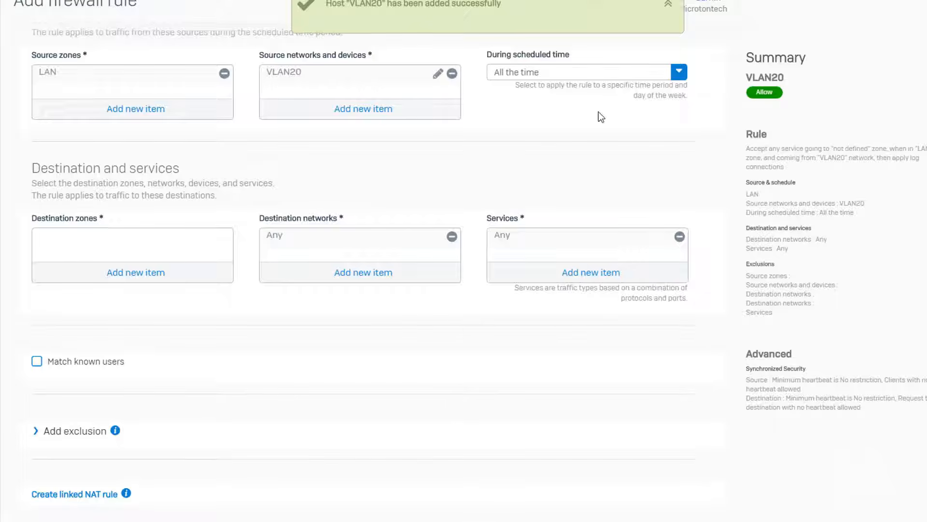
# - Set WAN as the destination zone and save the VLAN20 rule
pyautogui.click(140, 274)
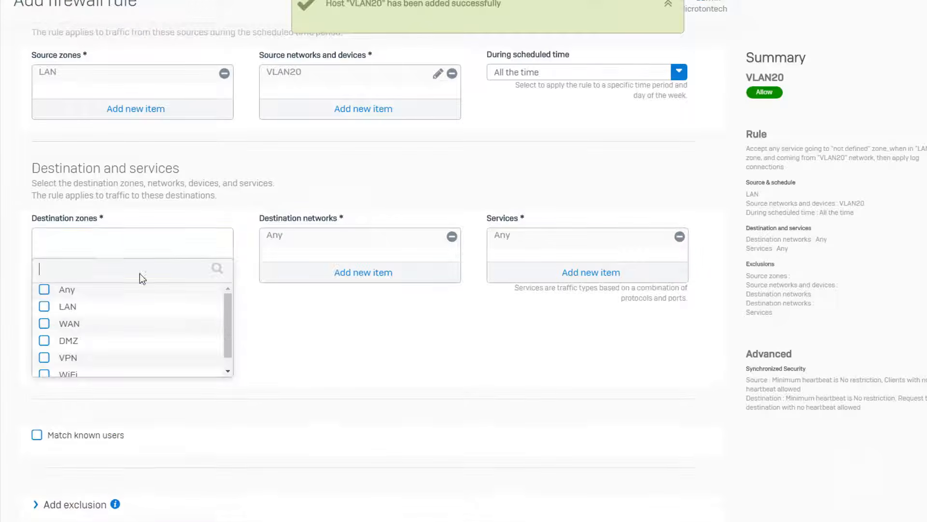
pyautogui.click(44, 323)
pyautogui.click(119, 386)
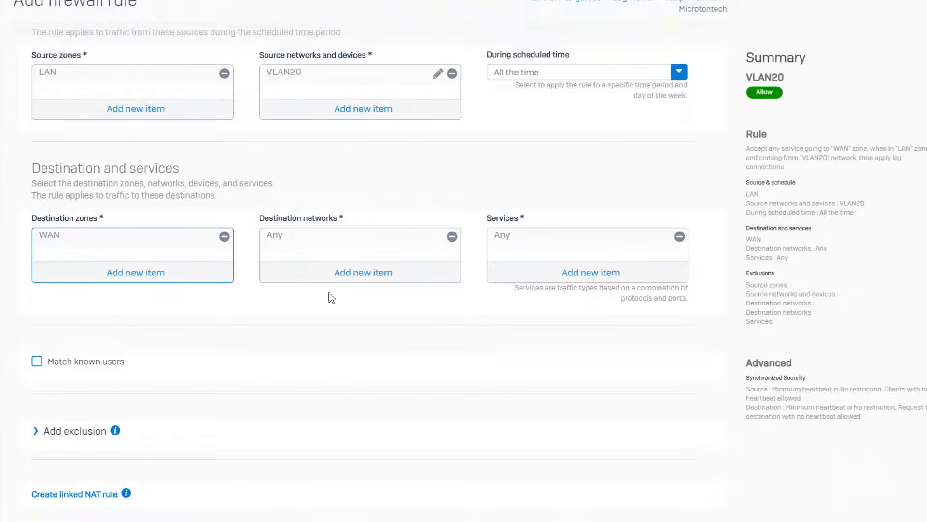
pyautogui.scroll(-7, 209, 444)
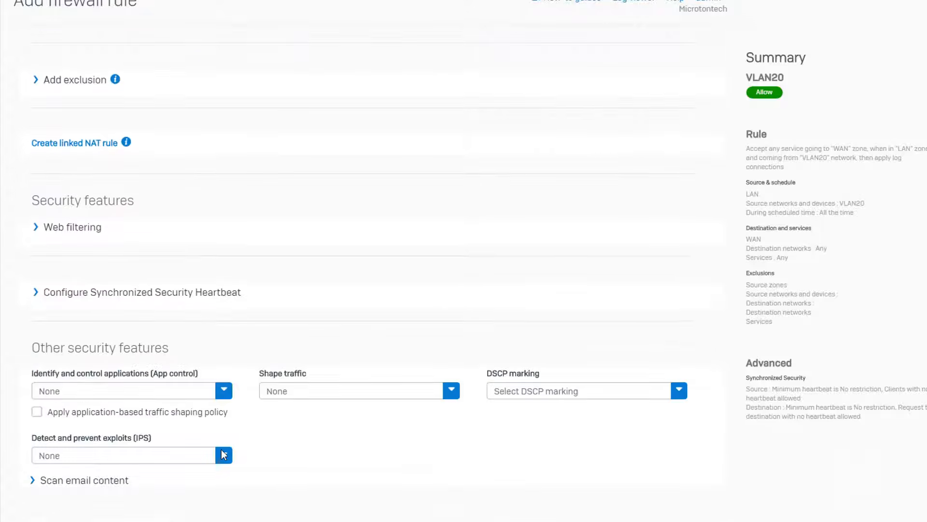
pyautogui.click(223, 454)
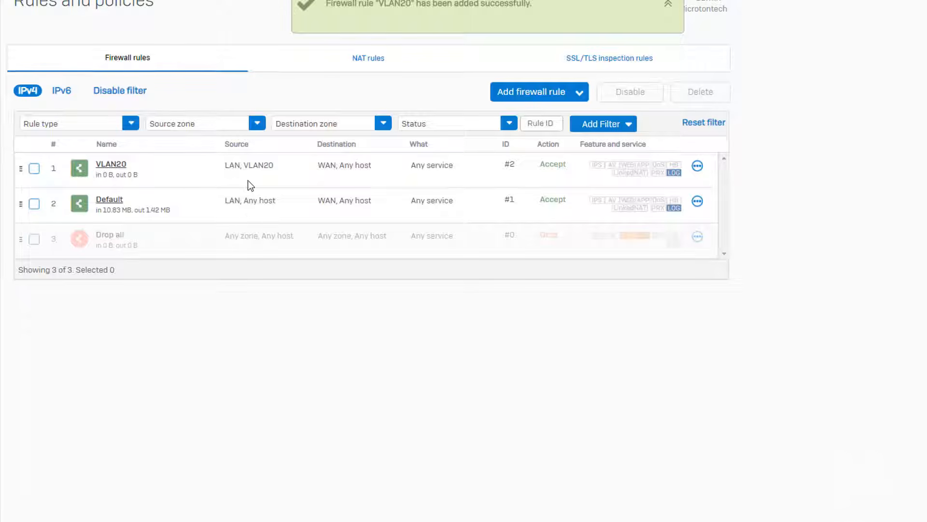
# - Start a new firewall rule named VLAN30 with logging enabled, placed at Top
pyautogui.click(536, 94)
pyautogui.click(518, 124)
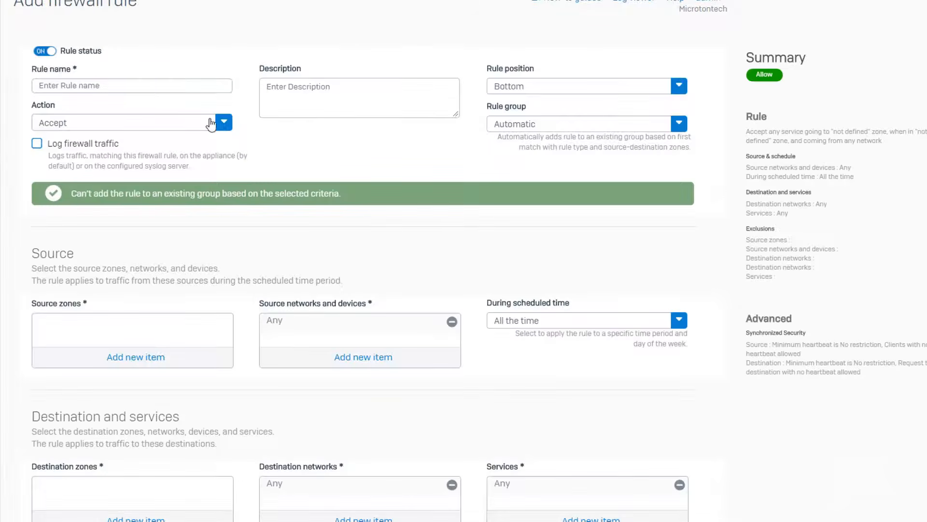
pyautogui.click(164, 85)
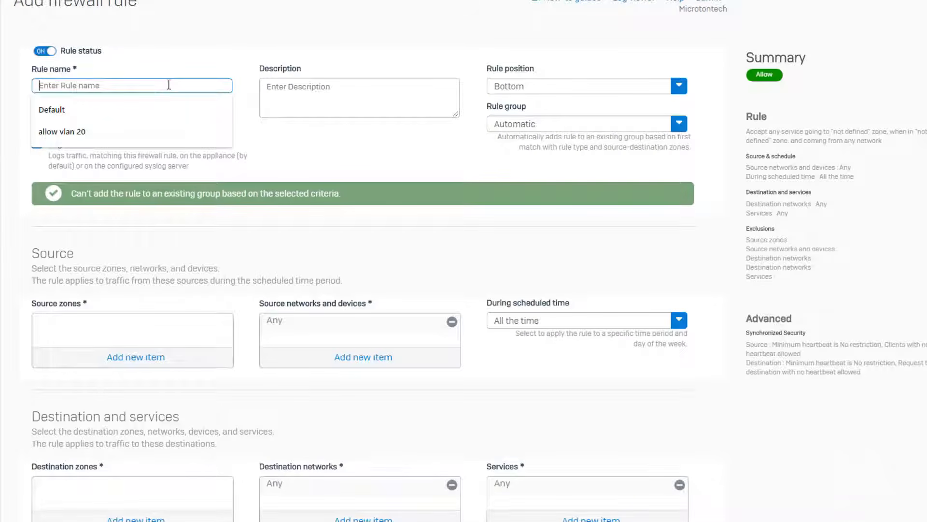
pyautogui.write('VLAN30')
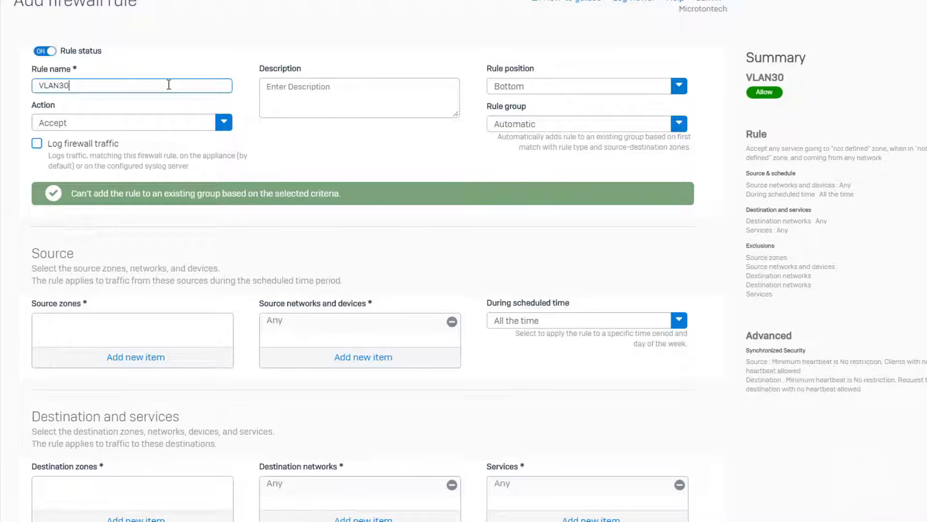
pyautogui.click(37, 143)
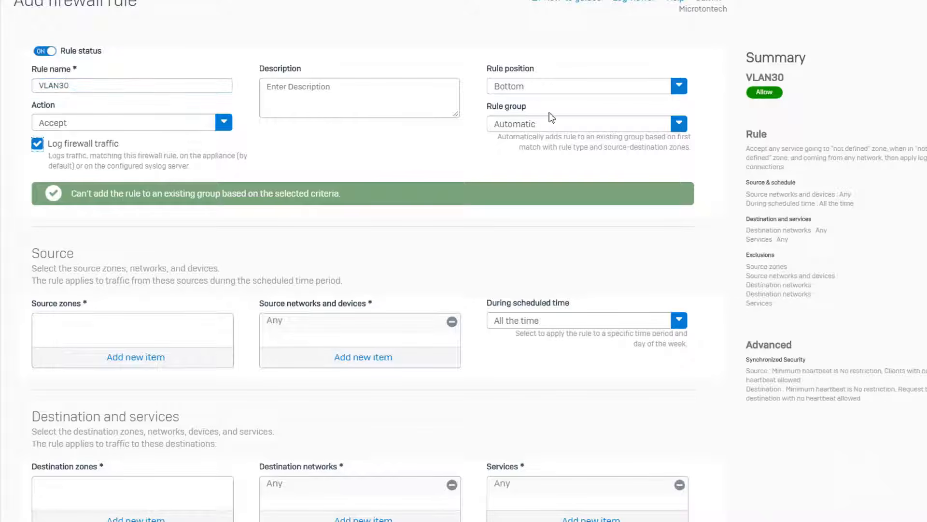
pyautogui.click(539, 92)
pyautogui.click(533, 112)
# - Choose LAN as source zone, remove Any, and begin a new Network host object
pyautogui.click(137, 359)
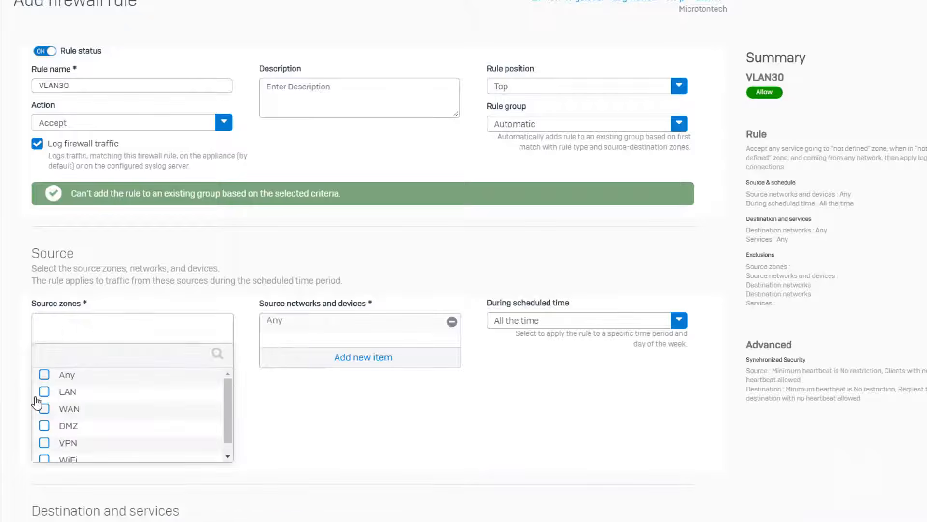
pyautogui.click(41, 395)
pyautogui.click(149, 479)
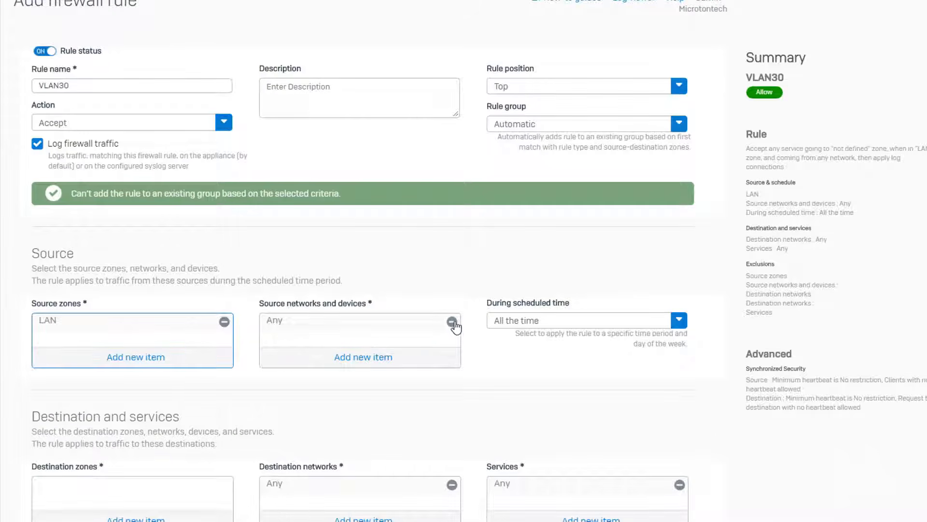
pyautogui.click(452, 322)
pyautogui.click(372, 362)
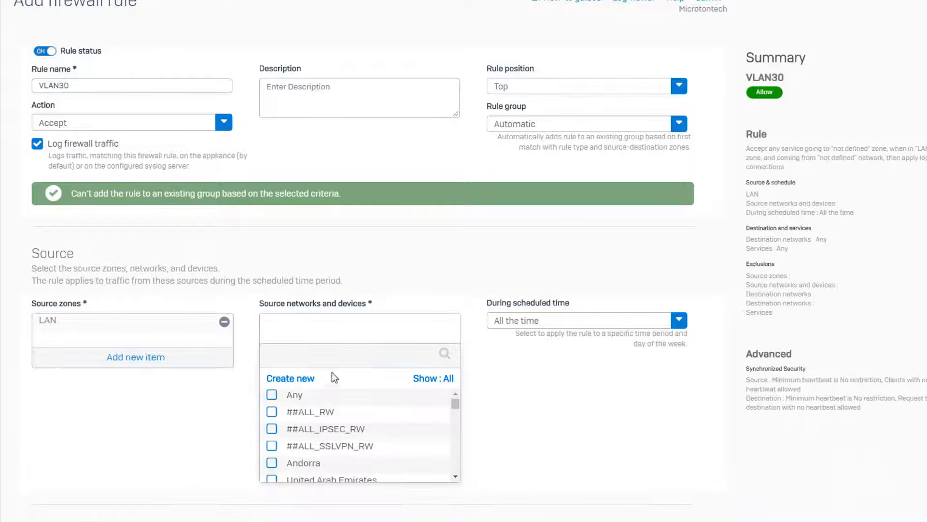
pyautogui.click(304, 379)
pyautogui.click(296, 465)
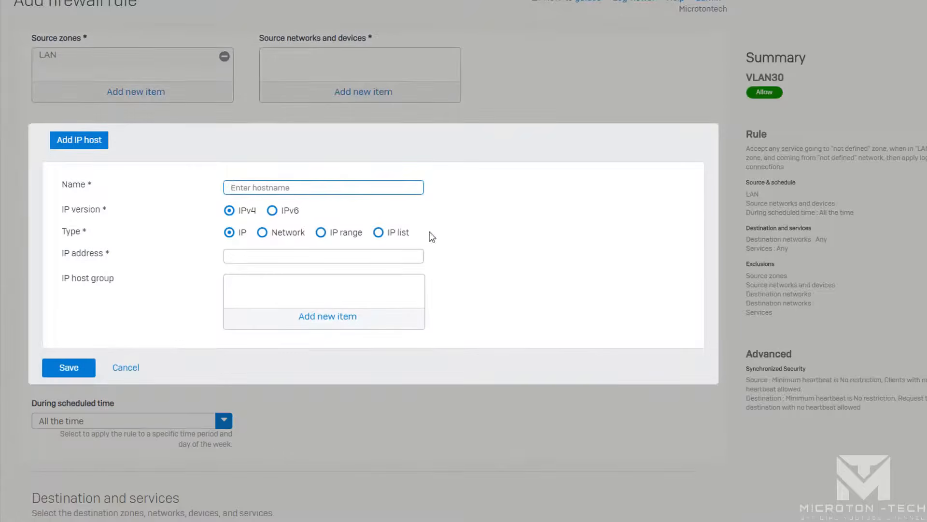
# - Create the VLAN30 network host object for 192.168.30.0/24
pyautogui.write('VLAN30')
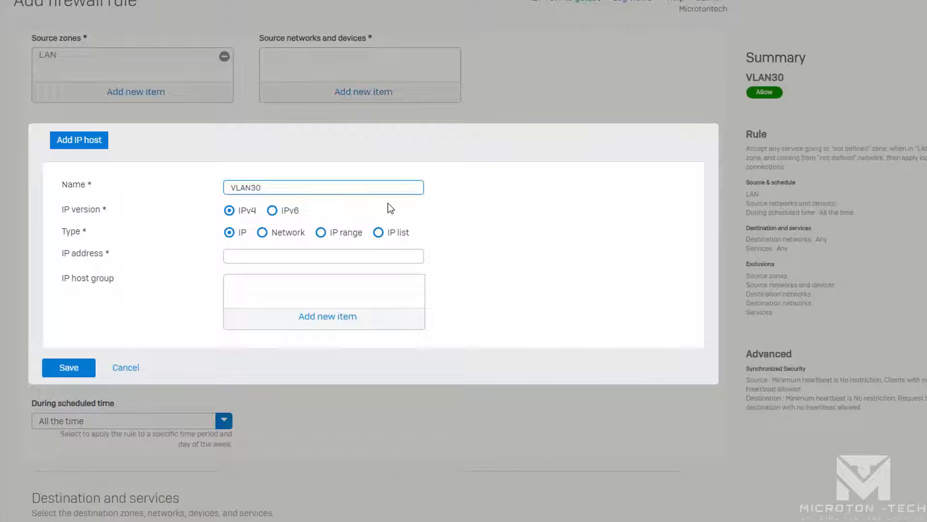
pyautogui.click(263, 233)
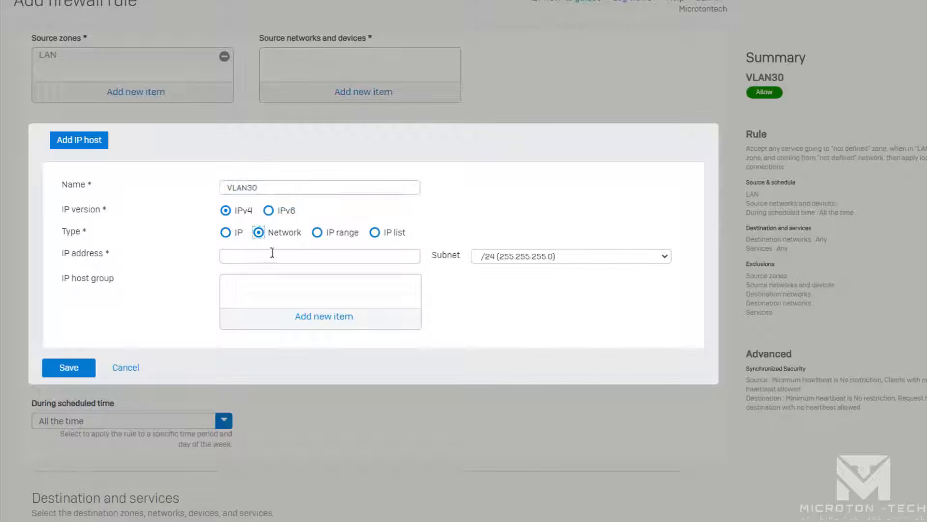
pyautogui.click(271, 255)
pyautogui.write('192.168.20.')
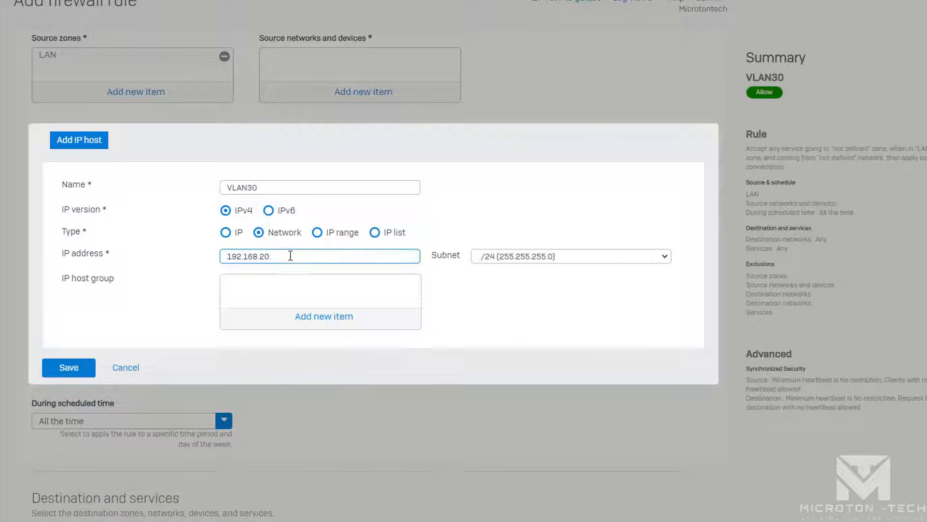
pyautogui.write('3')
pyautogui.click(48, 369)
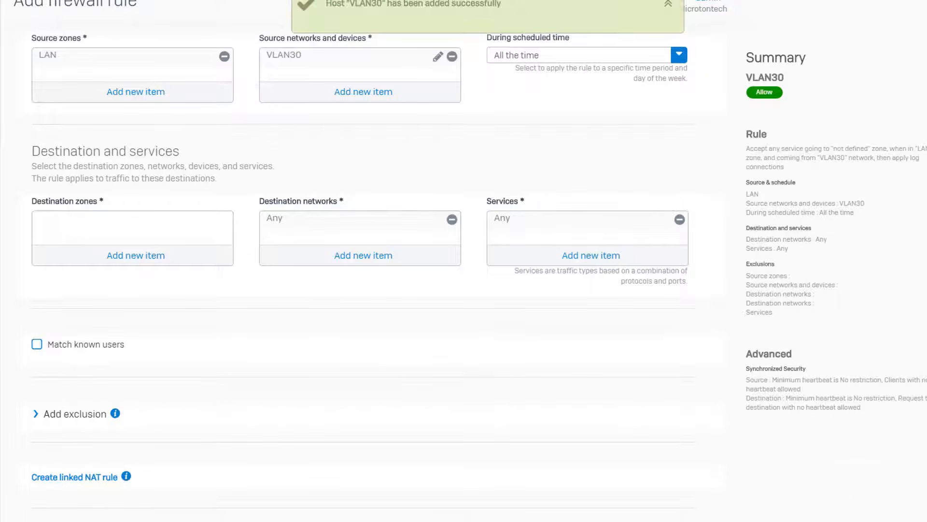
# - Add WAN as the VLAN30 rule's destination zone
pyautogui.scroll(-3, 362, 261)
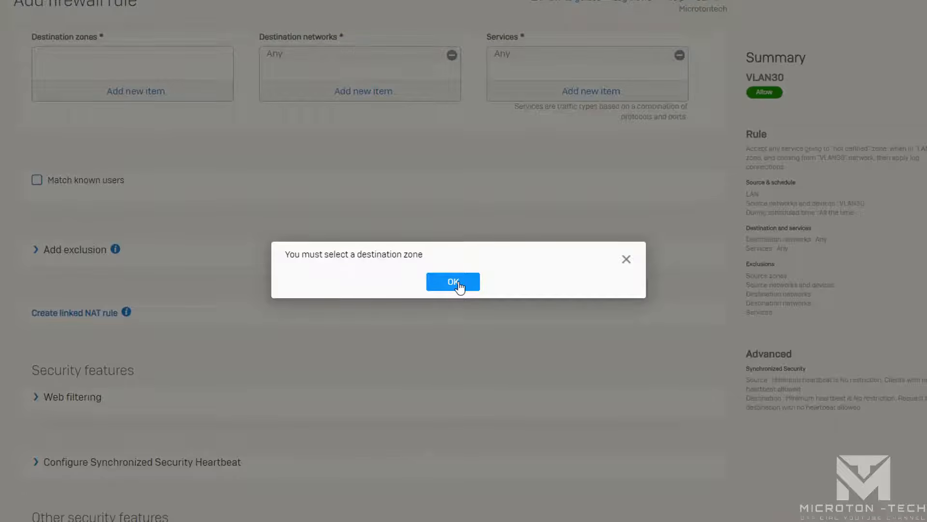
pyautogui.click(458, 285)
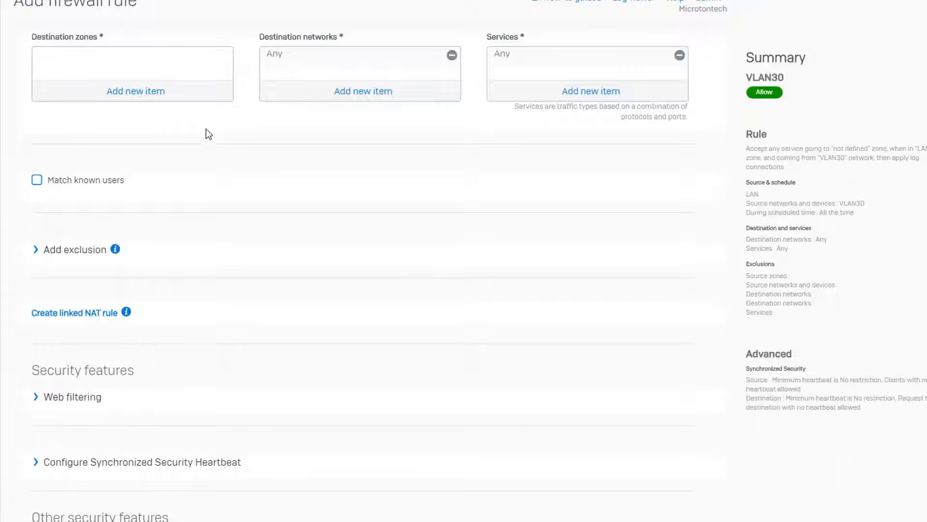
pyautogui.click(140, 97)
pyautogui.click(41, 144)
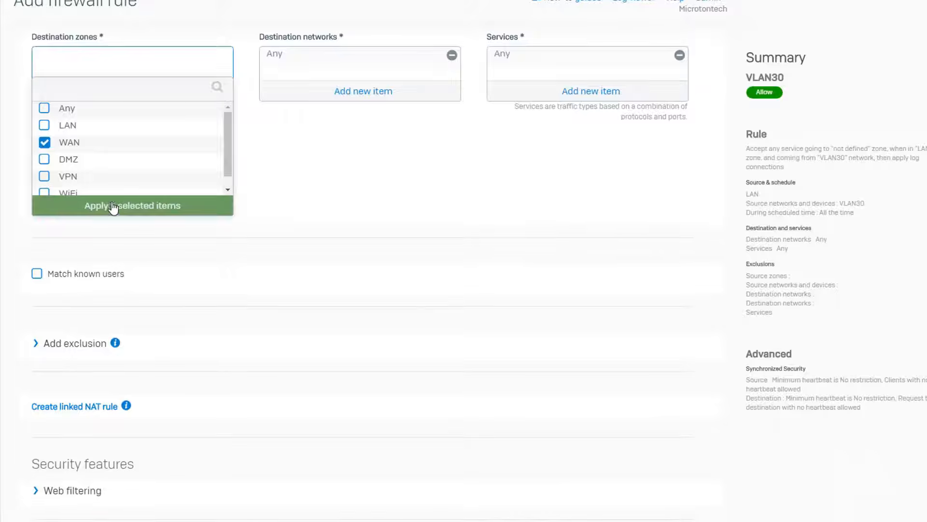
pyautogui.click(115, 207)
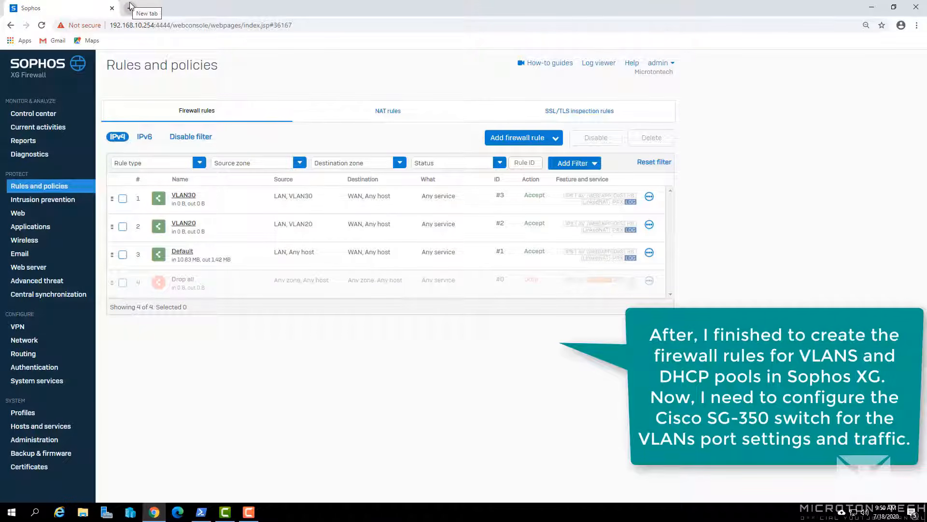
# - Load the switch management address 192.168.10.250 in a new Chrome tab
pyautogui.click(129, 6)
pyautogui.write('192')
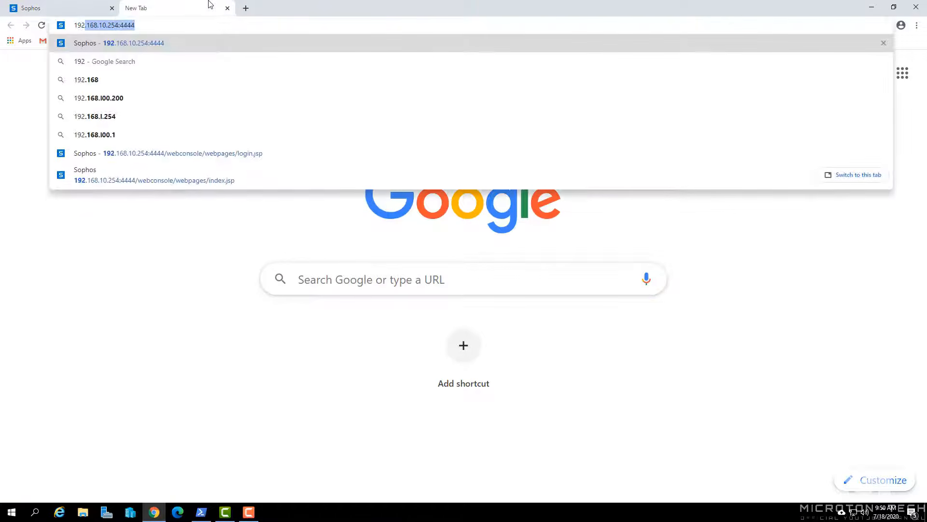
pyautogui.write('.168.10.25')
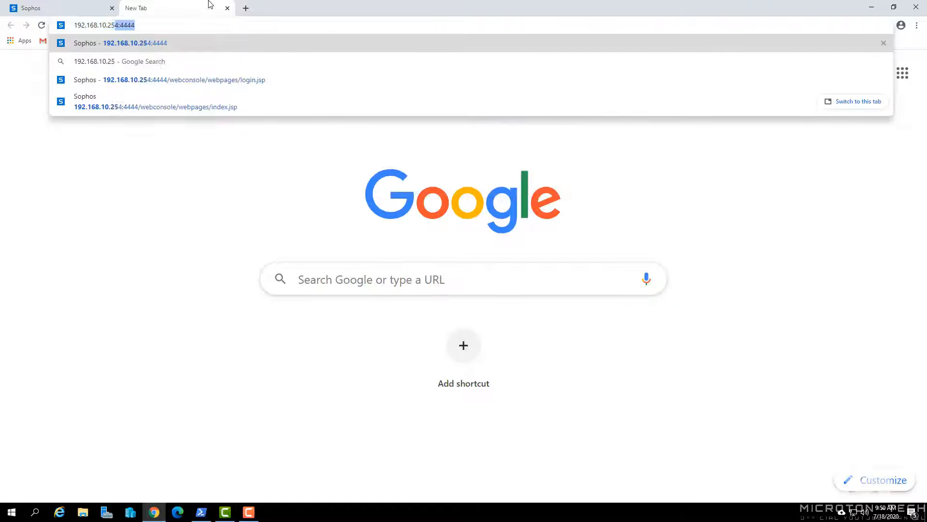
pyautogui.write('0')
pyautogui.press('Return')
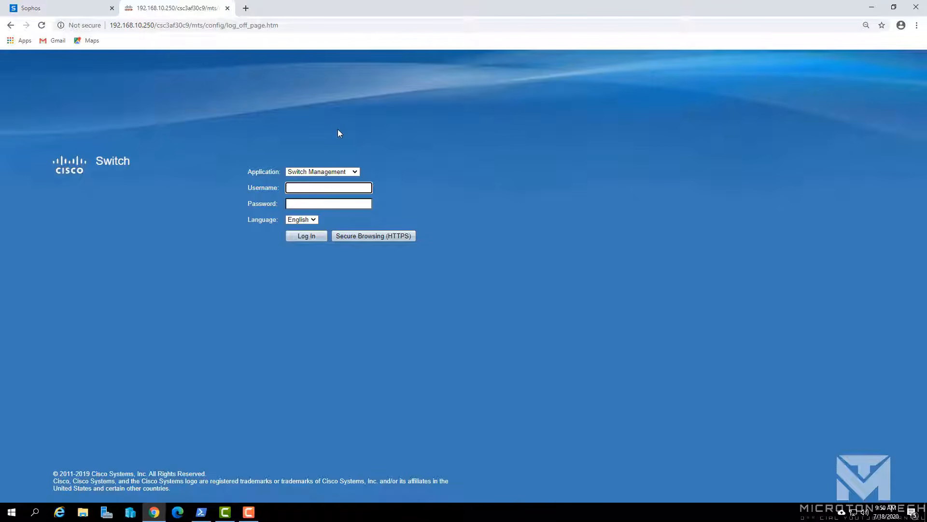
# - Log in to the switch web UI with the admin username and password
pyautogui.write('admin')
pyautogui.press('Tab')
pyautogui.write('a')
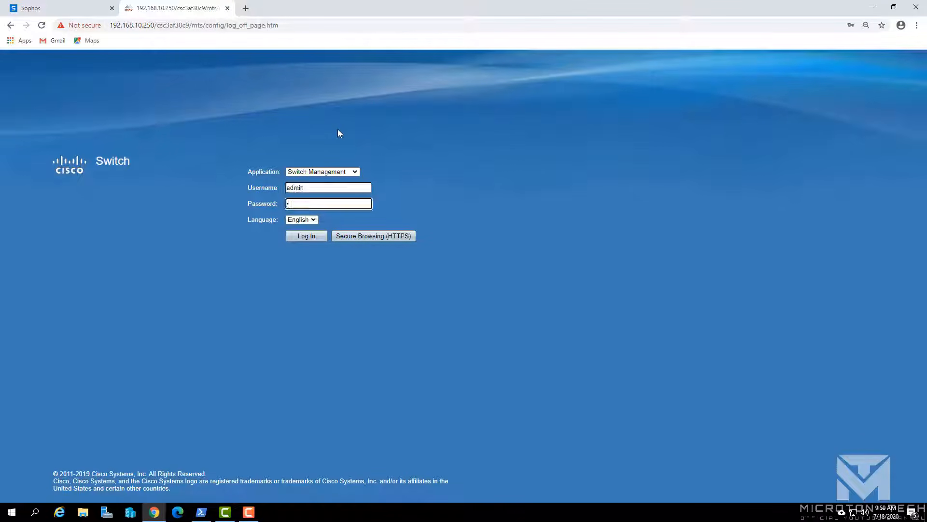
pyautogui.write('*********')
pyautogui.press('Return')
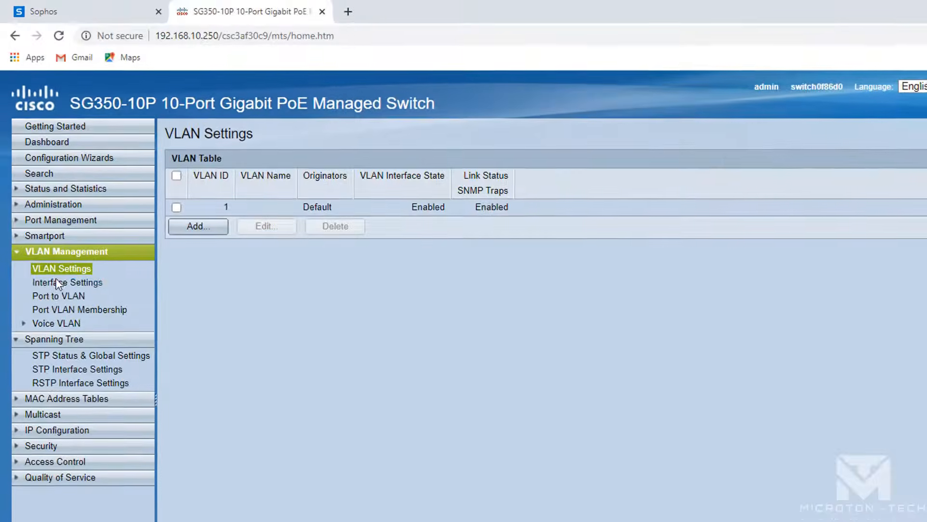
# - Add VLAN 20 named WI-FI
pyautogui.click(190, 229)
pyautogui.click(164, 117)
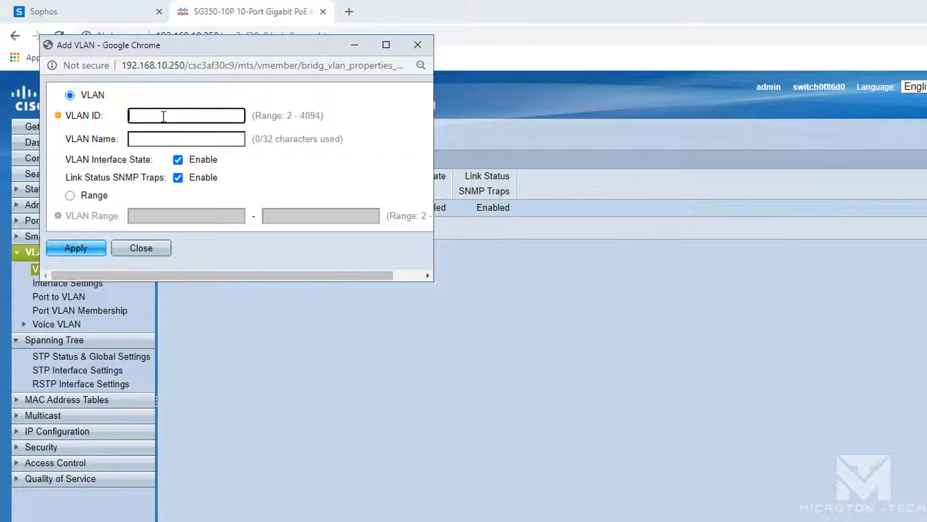
pyautogui.press('Tab')
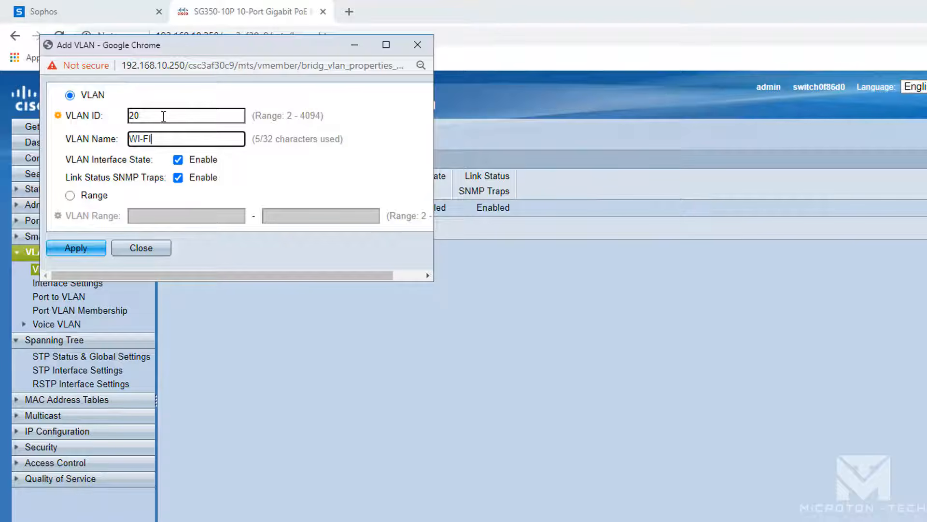
pyautogui.click(93, 249)
# - Add VLAN 30 named CCTV, close the form, and save the switch configuration
pyautogui.click(153, 155)
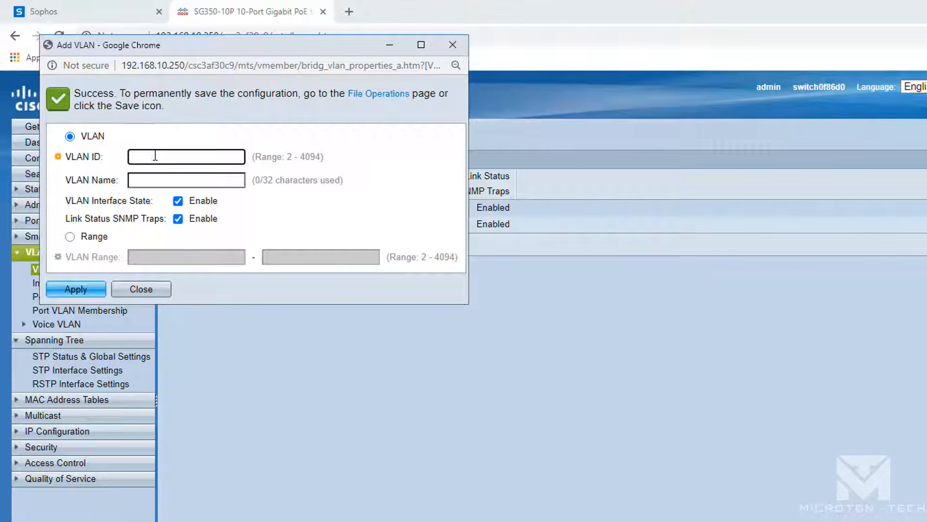
pyautogui.write('30')
pyautogui.press('Tab')
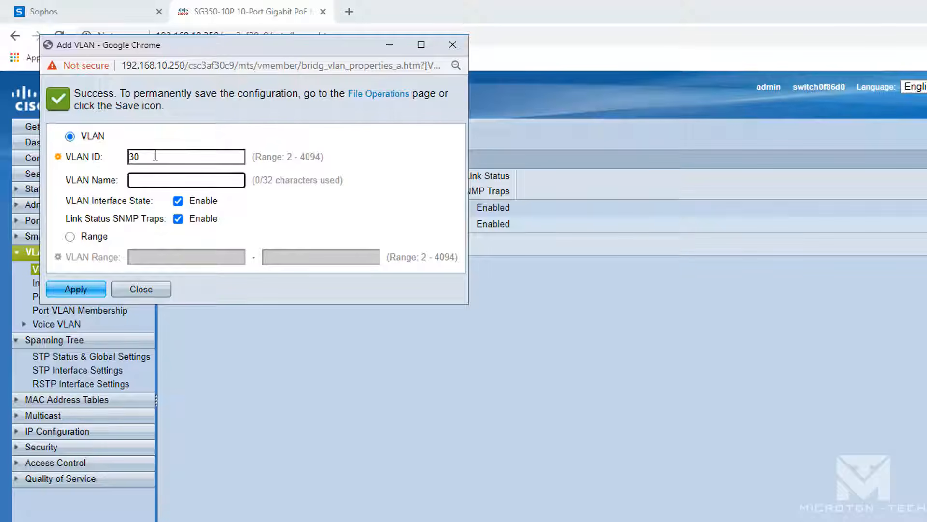
pyautogui.write('CCTV')
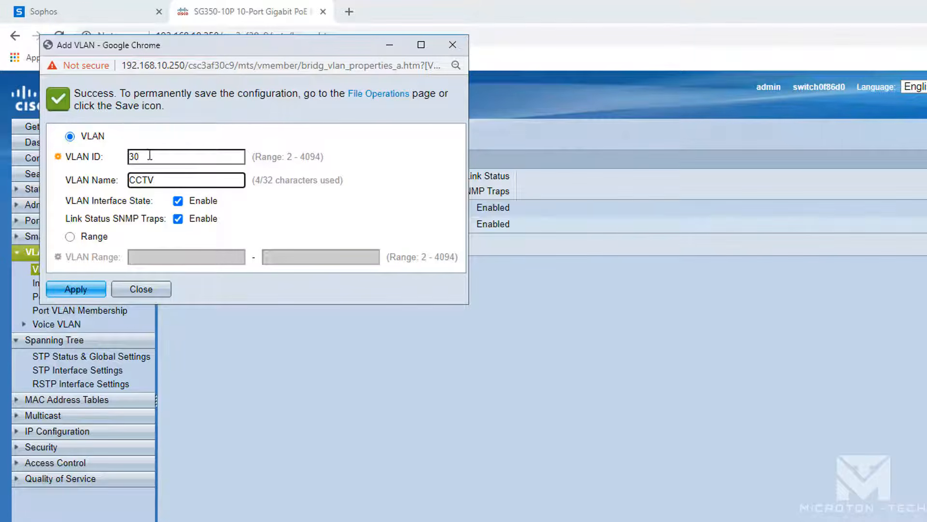
pyautogui.click(76, 288)
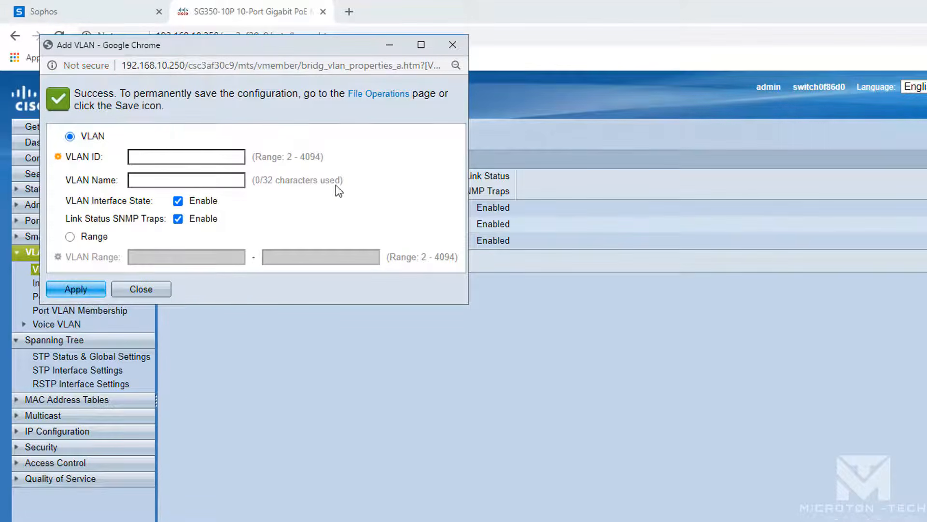
pyautogui.click(141, 289)
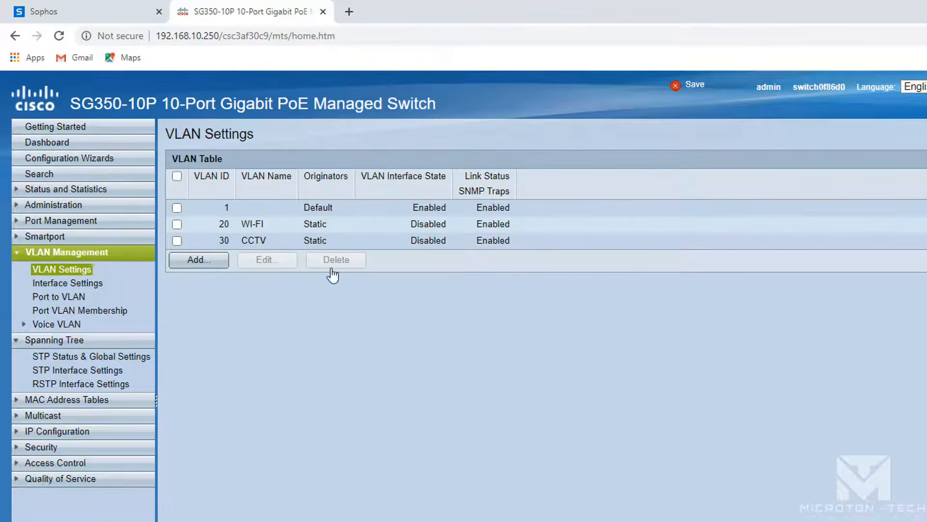
pyautogui.click(694, 87)
pyautogui.click(71, 433)
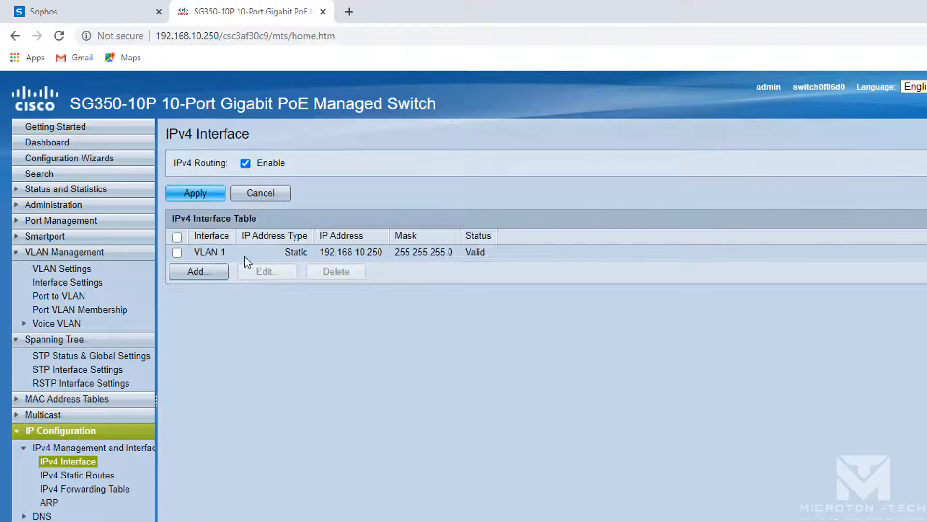
# - Add a static IPv4 interface 192.168.20.250/24 on VLAN 20
pyautogui.click(206, 276)
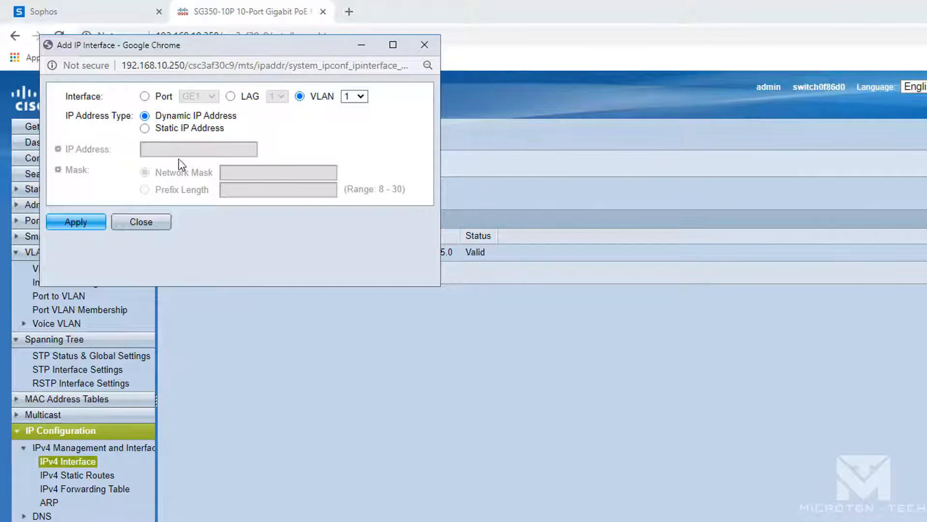
pyautogui.click(353, 96)
pyautogui.click(354, 119)
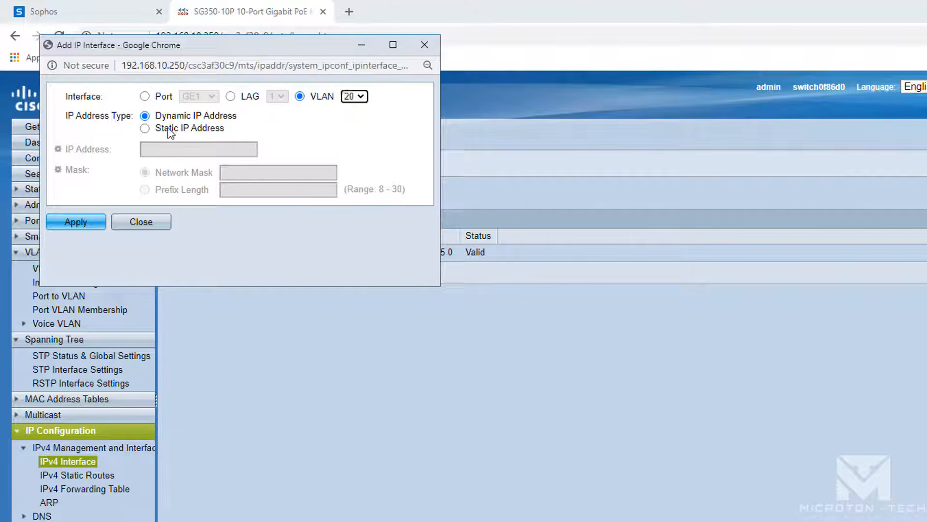
pyautogui.click(145, 128)
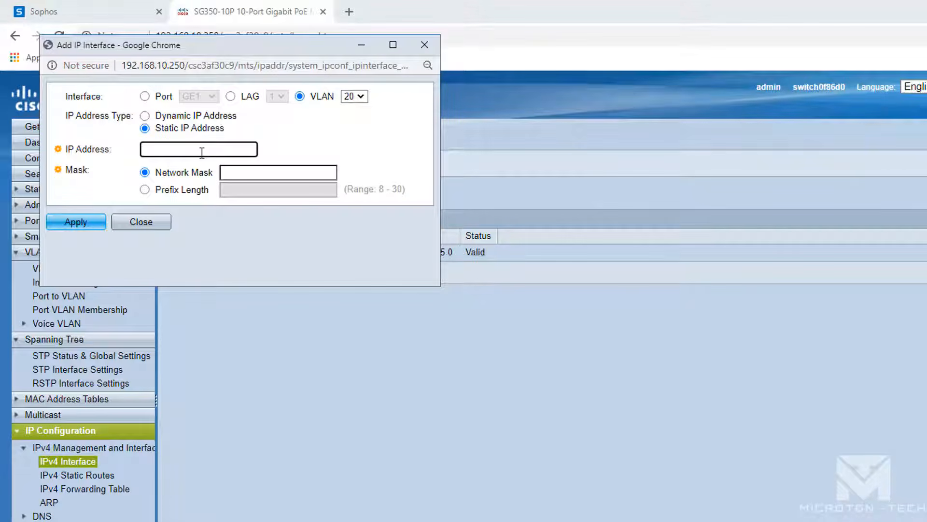
pyautogui.write('192.168.20.250')
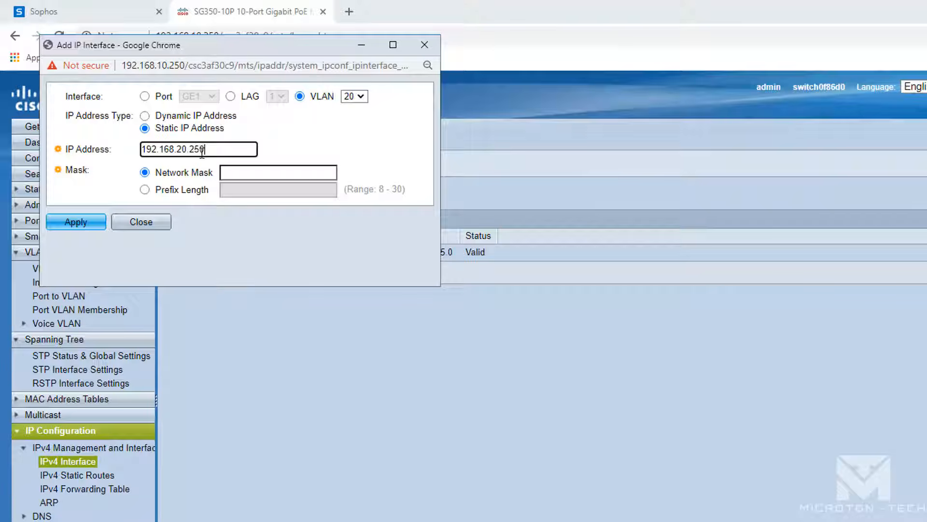
pyautogui.click(145, 190)
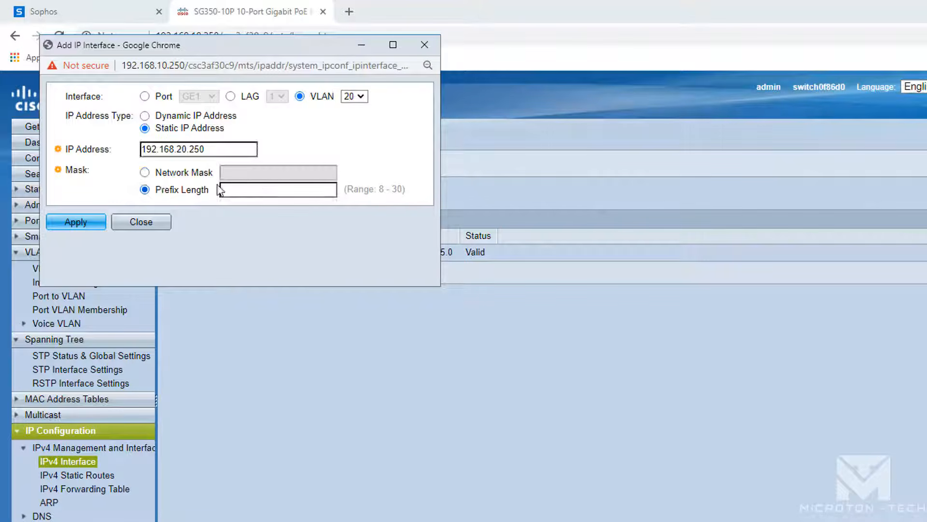
pyautogui.click(257, 189)
pyautogui.click(91, 226)
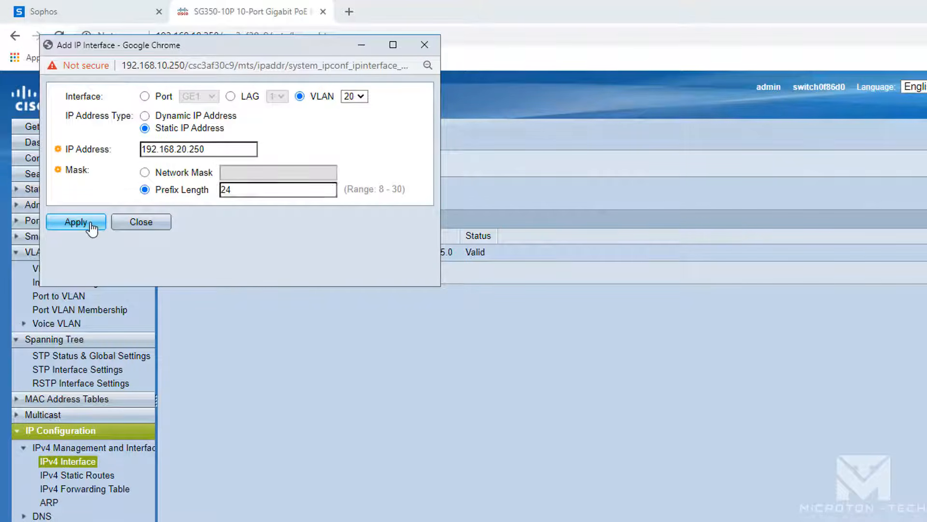
# - Add a static IPv4 interface 192.168.30.250/24 on VLAN 30
pyautogui.click(145, 171)
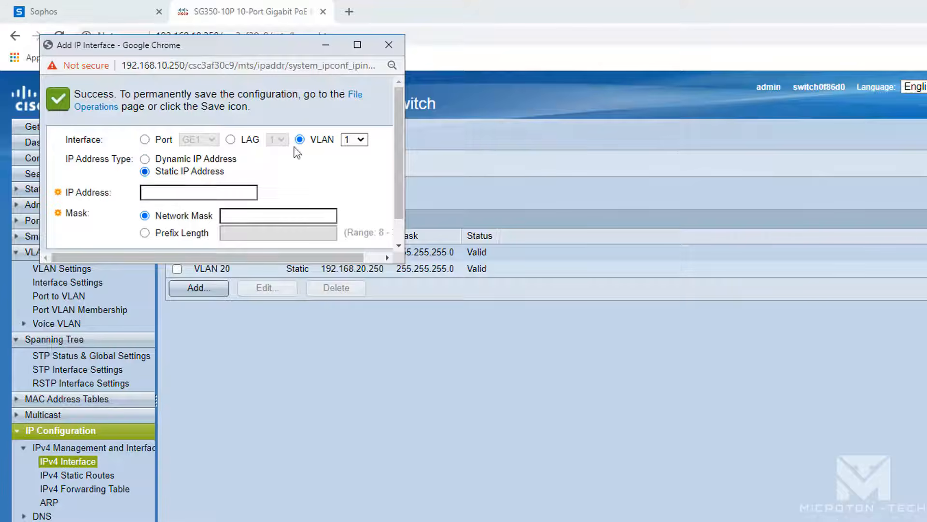
pyautogui.click(354, 140)
pyautogui.click(349, 175)
pyautogui.click(204, 188)
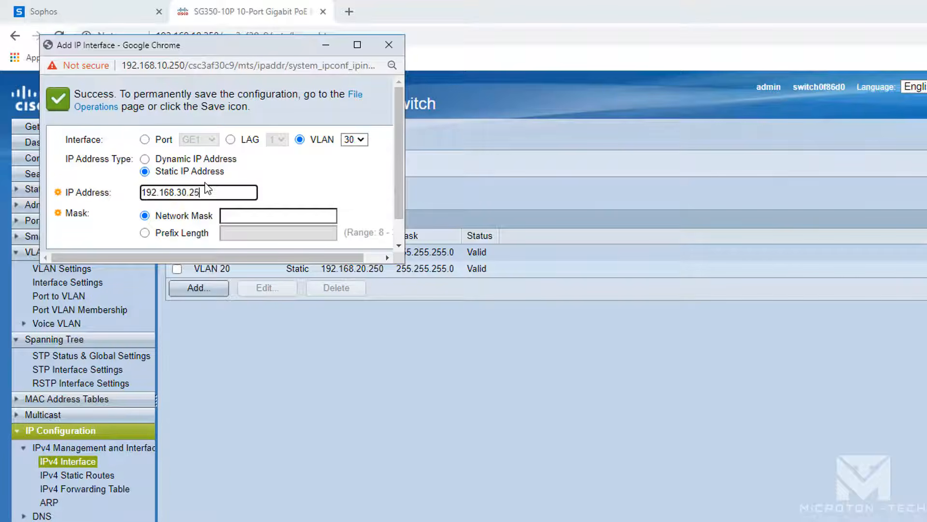
pyautogui.click(151, 234)
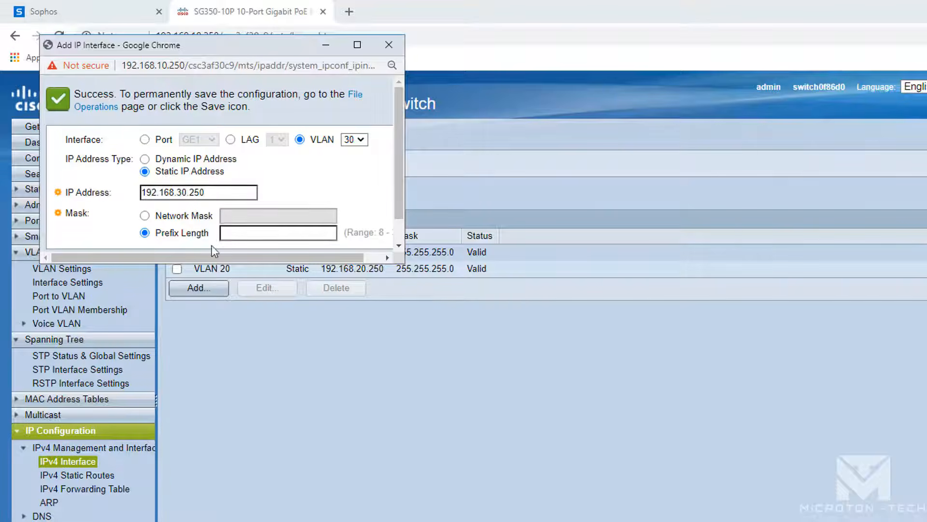
pyautogui.click(251, 233)
pyautogui.write('24')
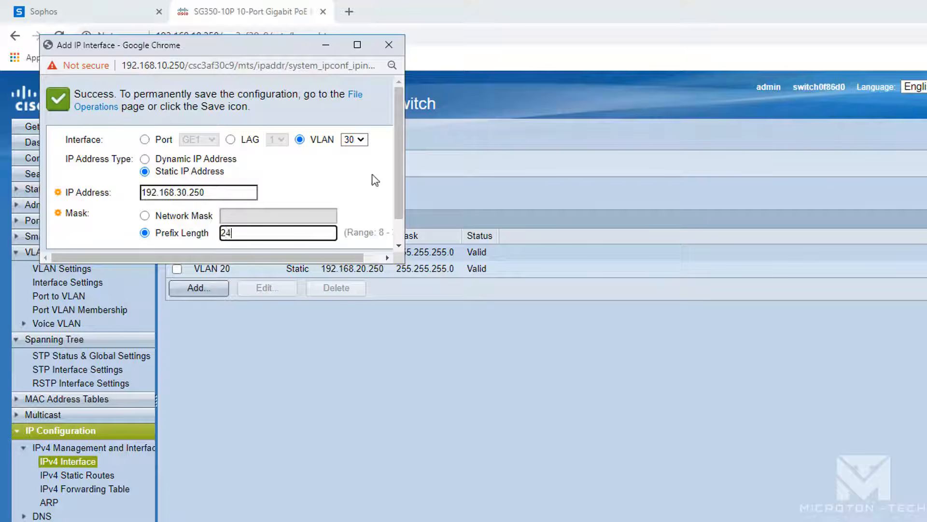
pyautogui.scroll(-1, 399, 197)
pyautogui.click(80, 241)
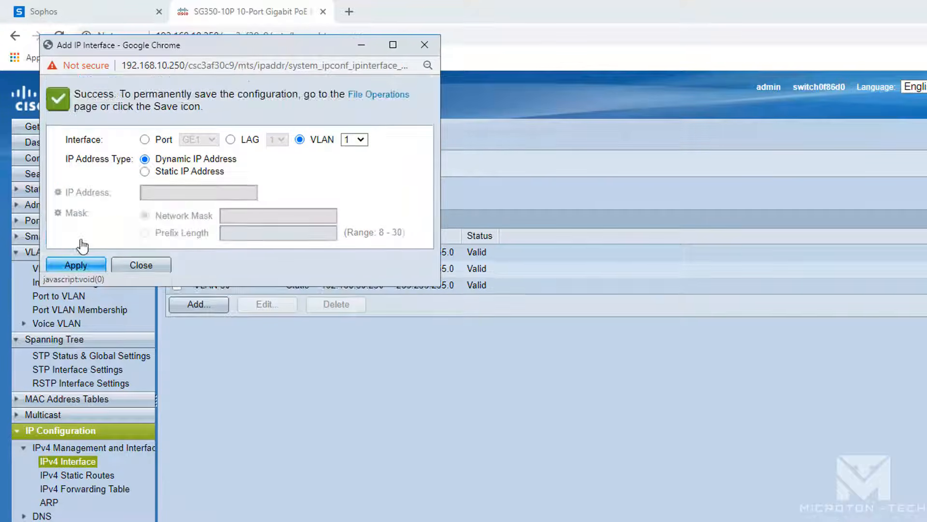
# - Copy the running configuration to the startup configuration
pyautogui.click(398, 99)
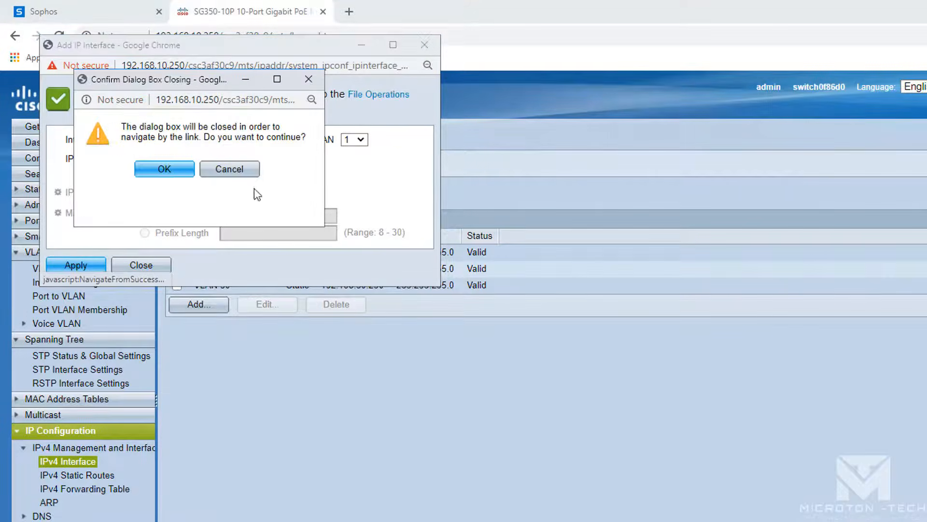
pyautogui.click(178, 168)
pyautogui.click(170, 333)
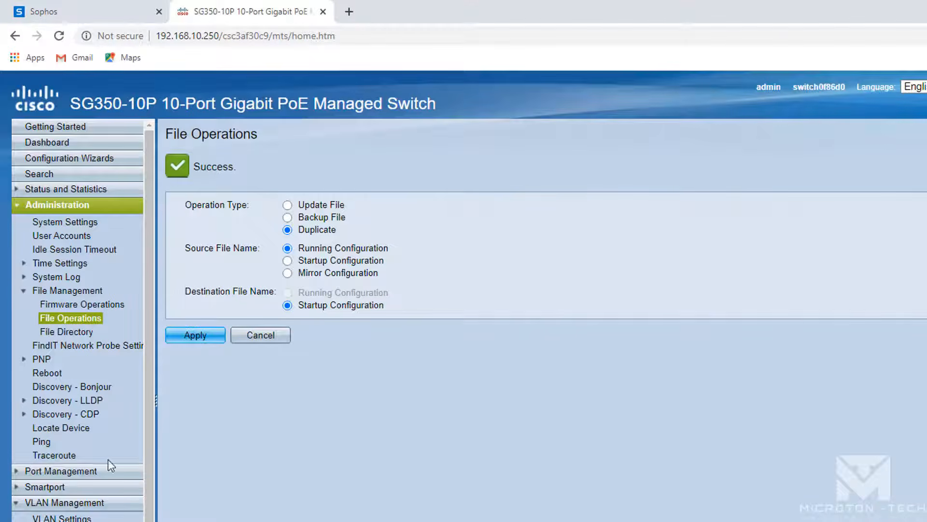
# - Scroll the left navigation down to IP Configuration > IPv4 Interface
pyautogui.scroll(-3, 78, 319)
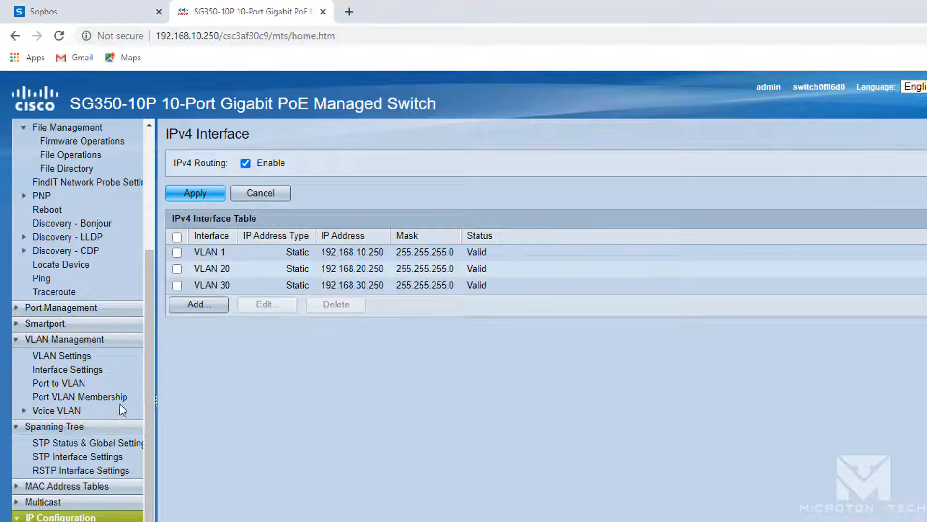
# - Check GE1's VLAN membership and each interface's VLAN mode, then open the Port to VLAN page
pyautogui.click(87, 397)
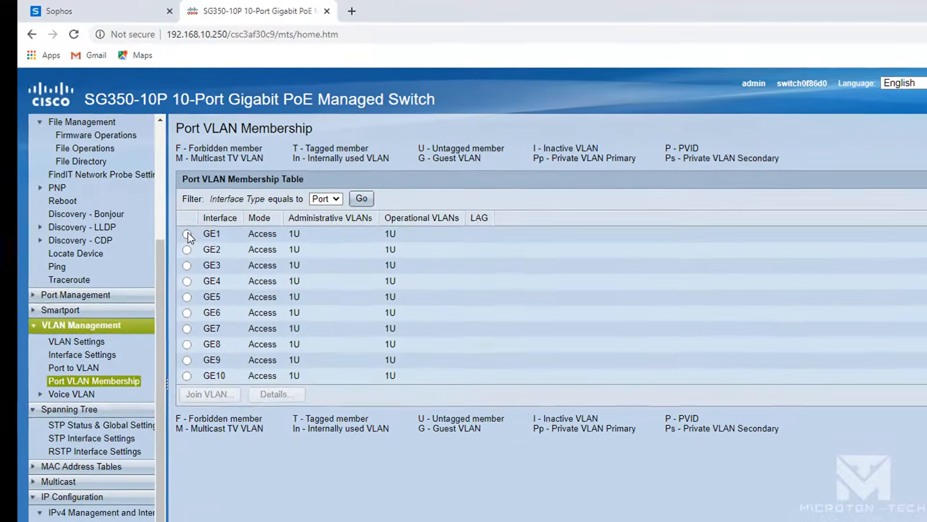
pyautogui.click(177, 244)
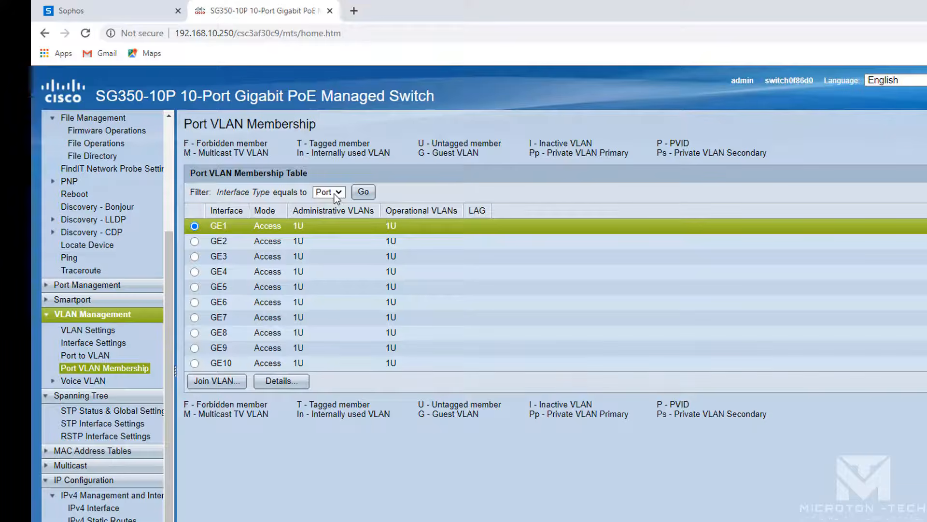
pyautogui.click(109, 343)
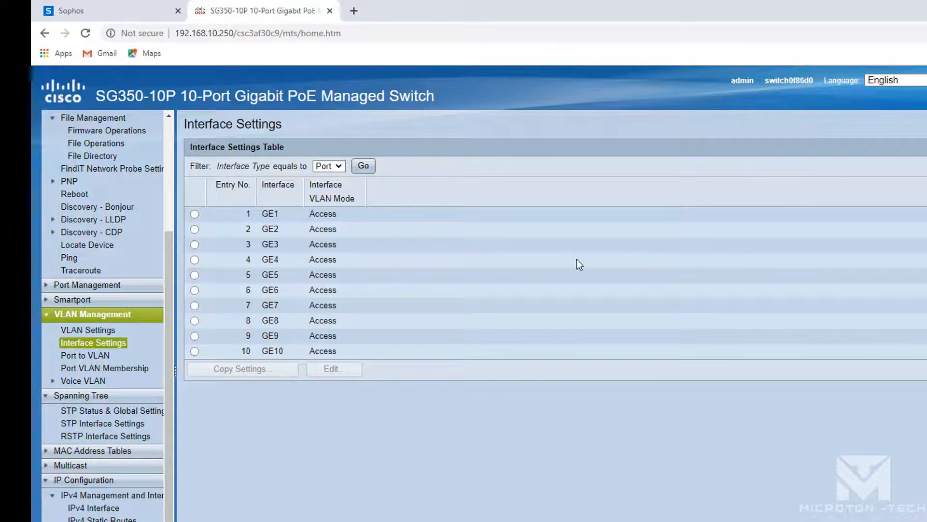
pyautogui.click(118, 369)
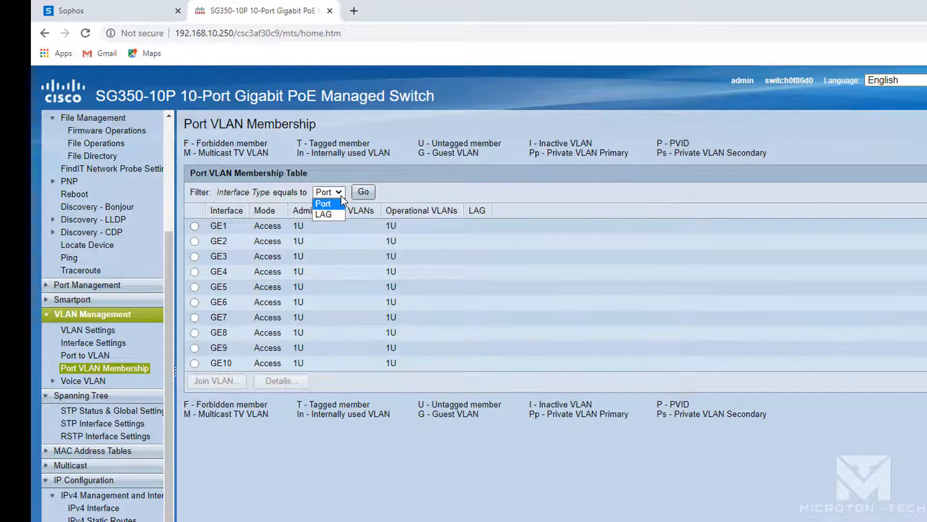
pyautogui.click(103, 342)
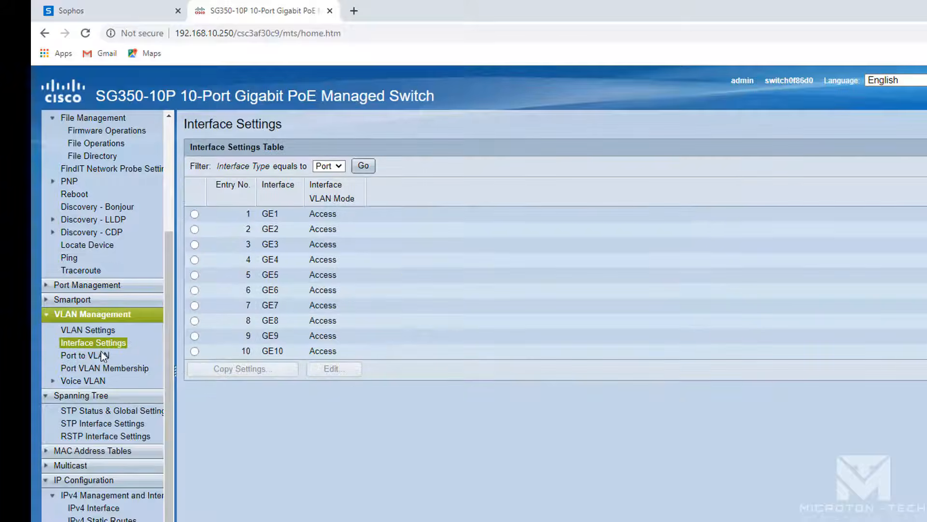
pyautogui.click(99, 355)
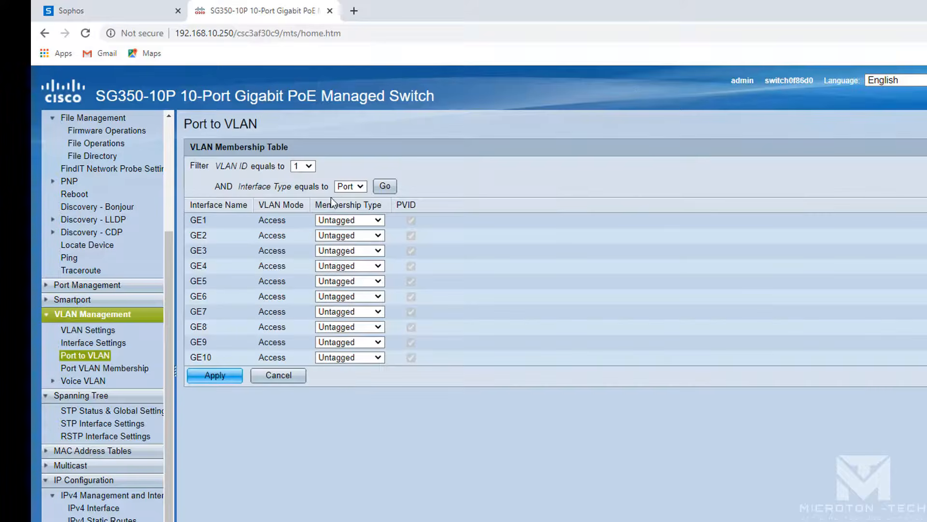
# - Make GE1 and GE2 untagged members of VLAN 20 and apply
pyautogui.click(303, 166)
pyautogui.click(299, 188)
pyautogui.click(385, 186)
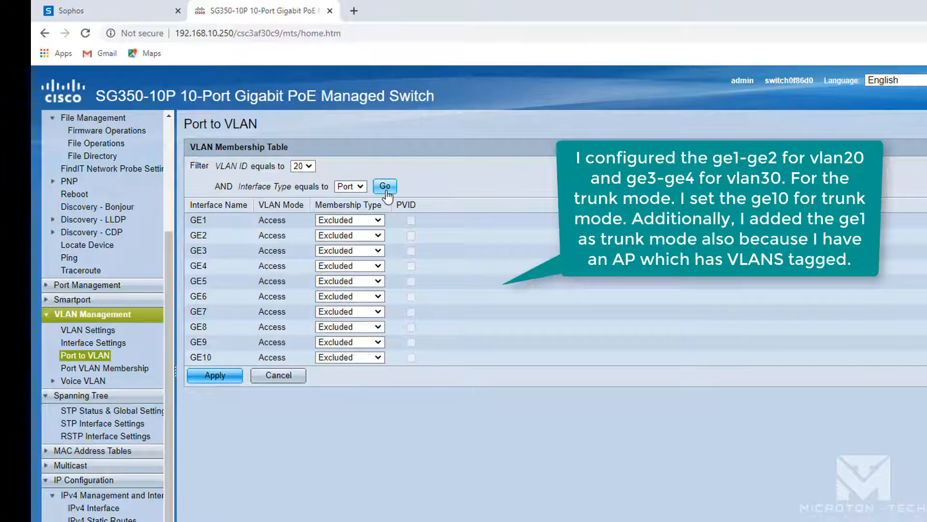
pyautogui.click(362, 219)
pyautogui.click(356, 246)
pyautogui.click(354, 236)
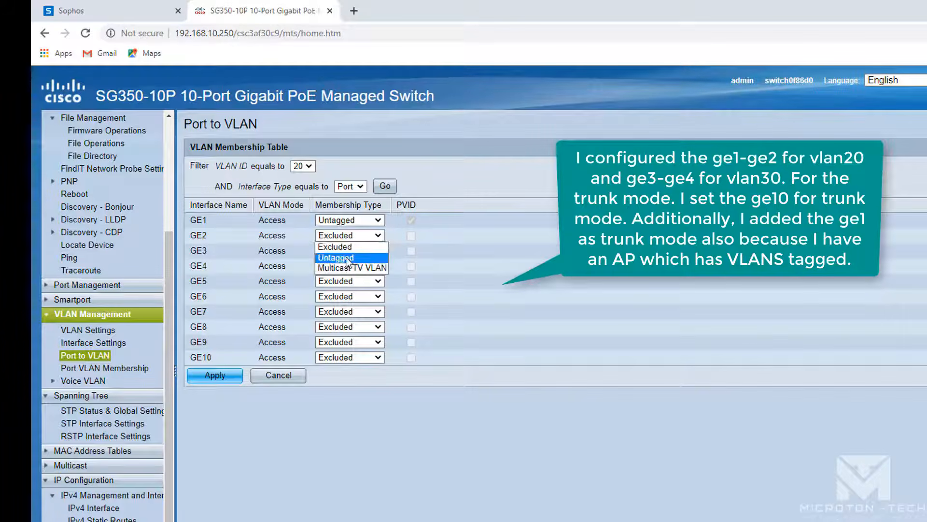
pyautogui.click(351, 254)
pyautogui.click(215, 375)
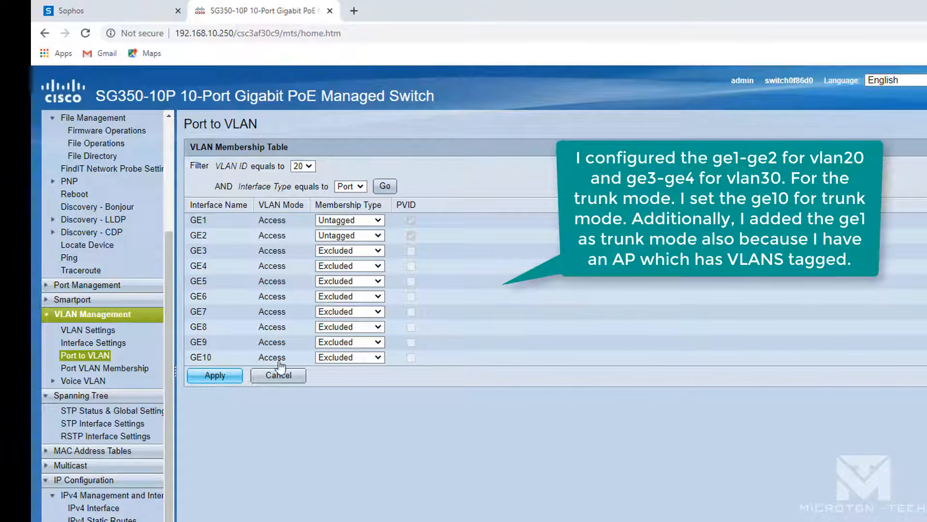
# - Make GE3 and GE4 untagged members of VLAN 30, apply, and return to Port to VLAN
pyautogui.click(303, 205)
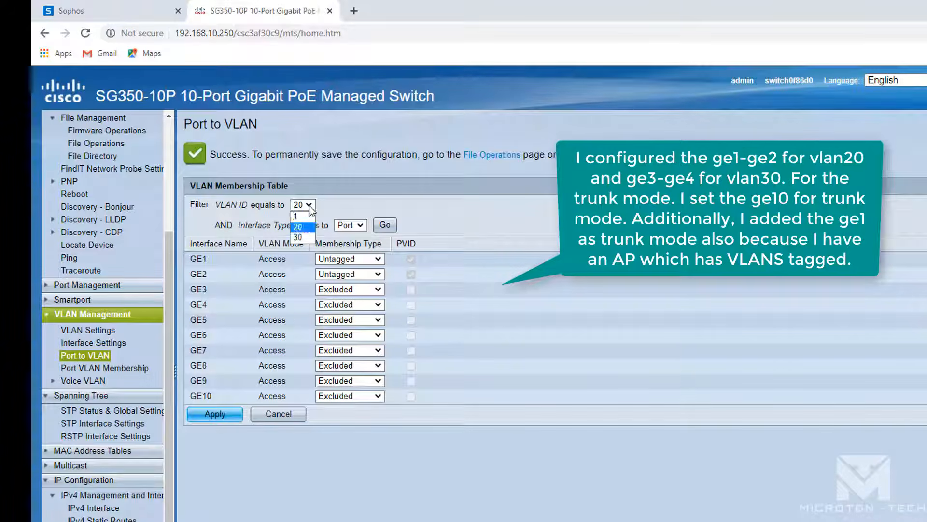
pyautogui.click(301, 232)
pyautogui.click(385, 225)
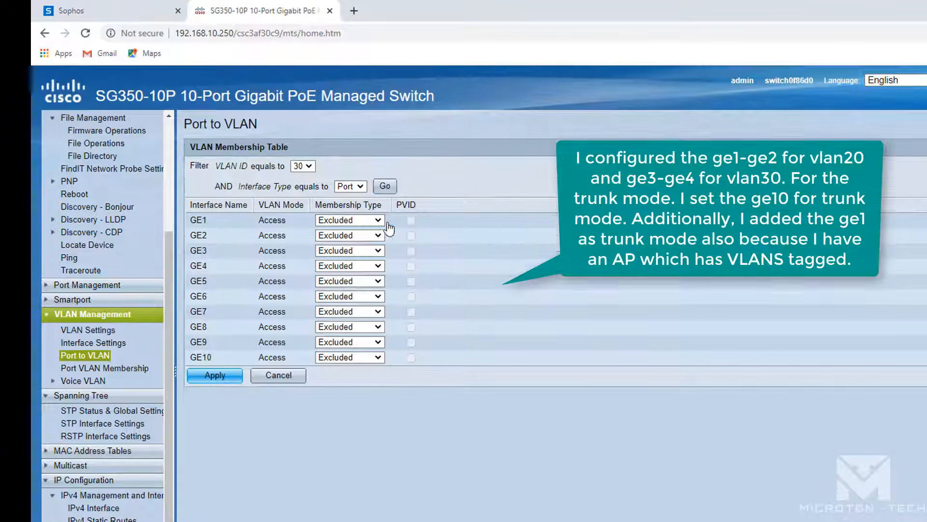
pyautogui.click(348, 251)
pyautogui.click(347, 272)
pyautogui.click(346, 265)
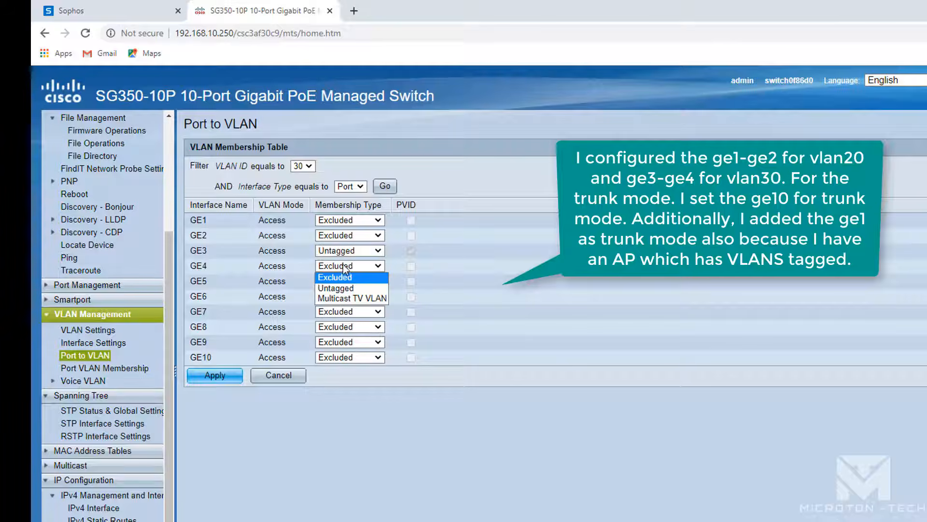
pyautogui.click(341, 288)
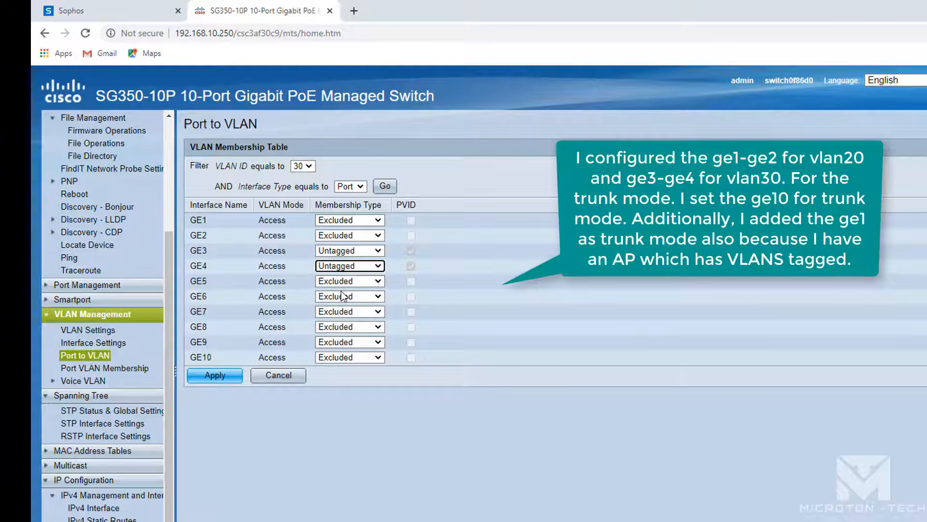
pyautogui.click(215, 375)
pyautogui.click(492, 155)
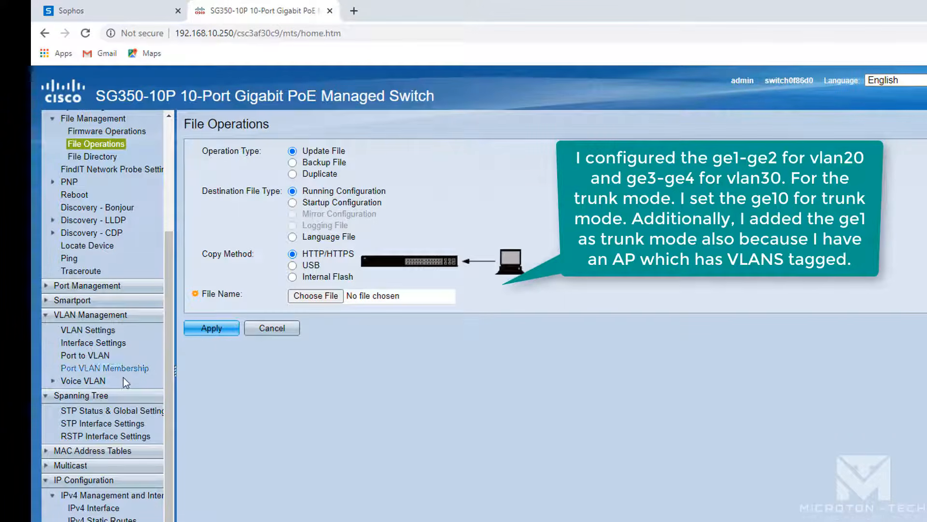
pyautogui.click(106, 356)
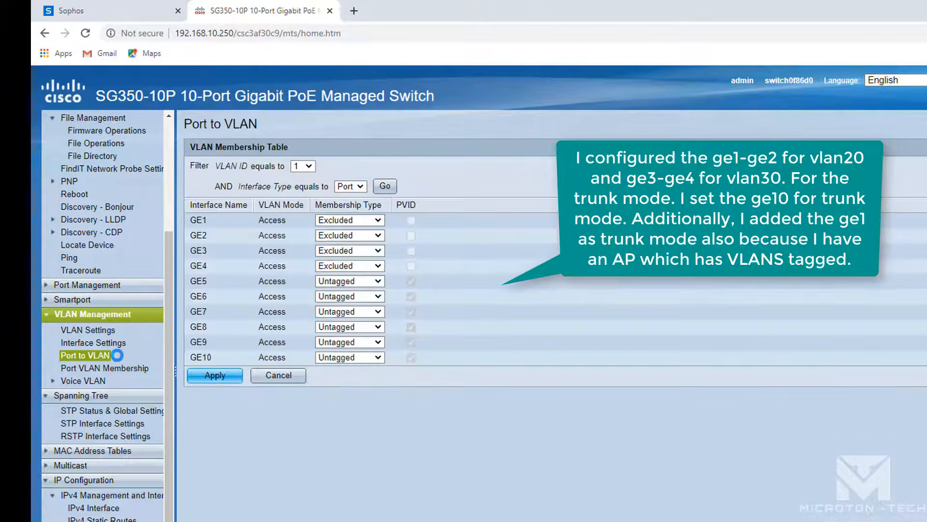
# - Change GE10's interface VLAN mode from Access to Trunk and apply
pyautogui.click(104, 344)
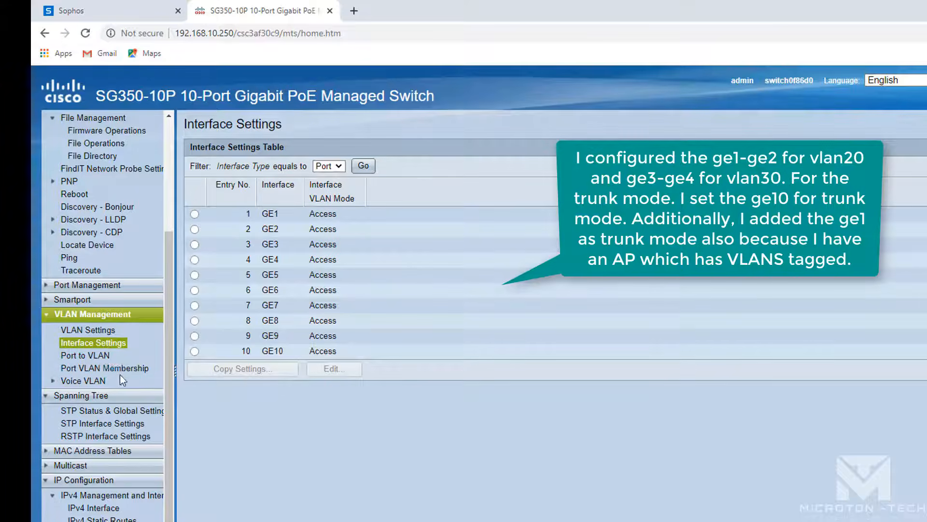
pyautogui.click(121, 369)
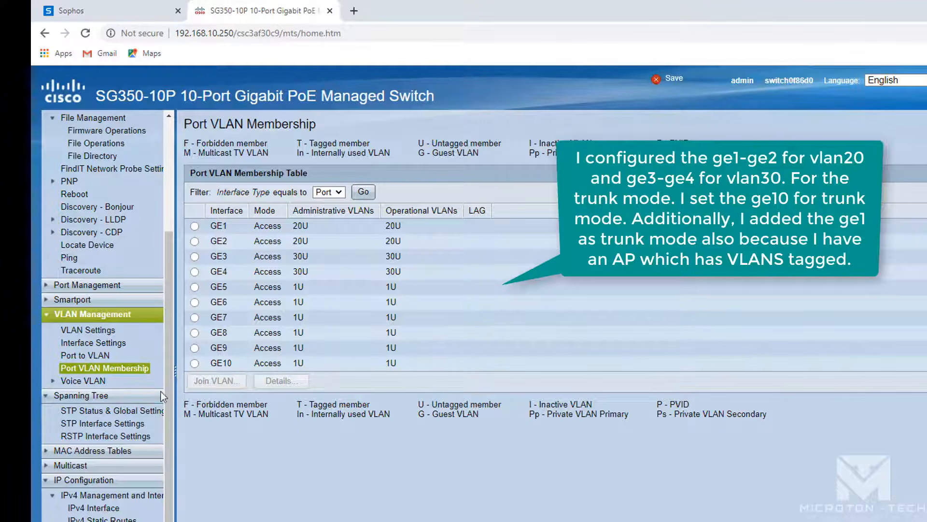
pyautogui.click(107, 344)
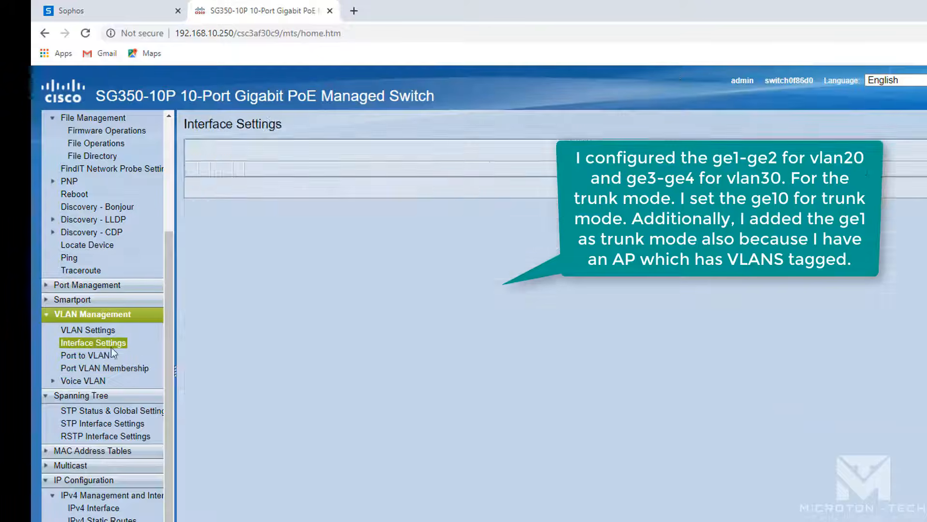
pyautogui.click(195, 351)
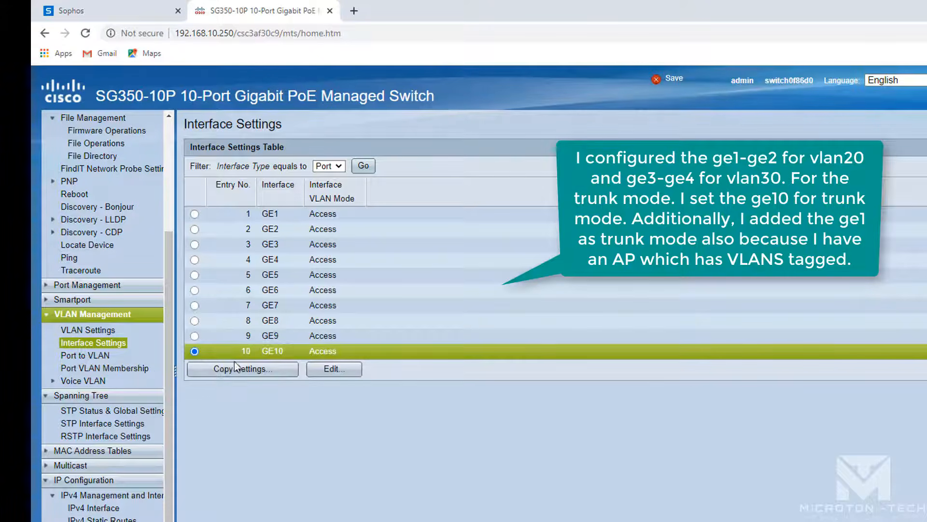
pyautogui.click(331, 370)
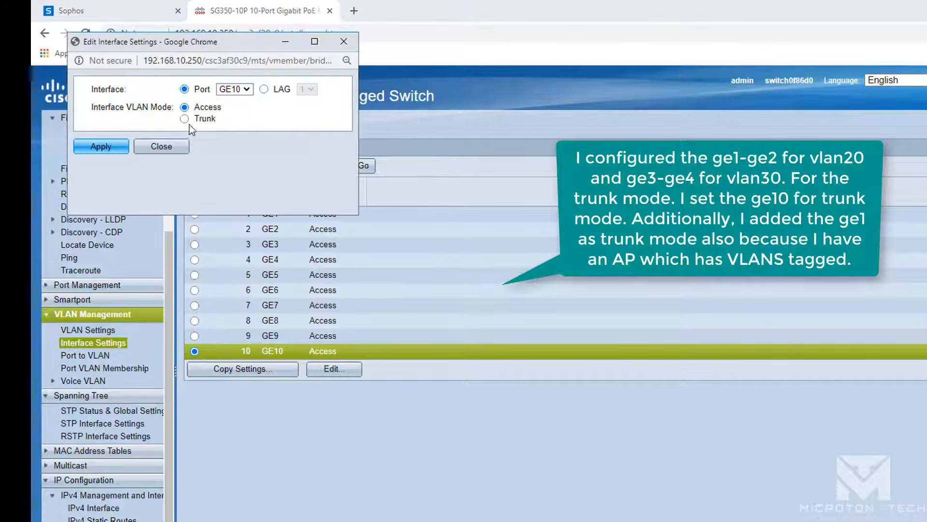
pyautogui.click(184, 119)
pyautogui.click(115, 148)
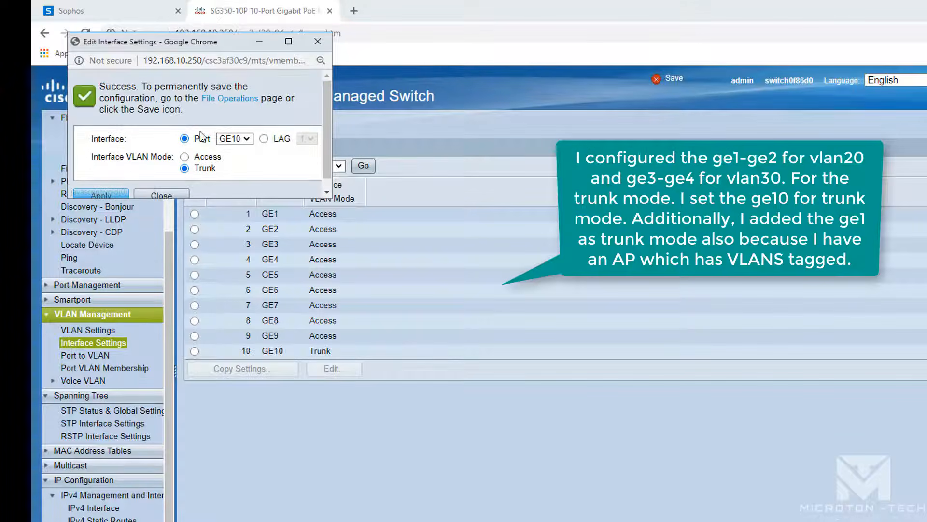
pyautogui.click(230, 98)
# - Give GE10 user-defined tagged VLANs 20,30 in Port VLAN Membership and apply
pyautogui.click(165, 155)
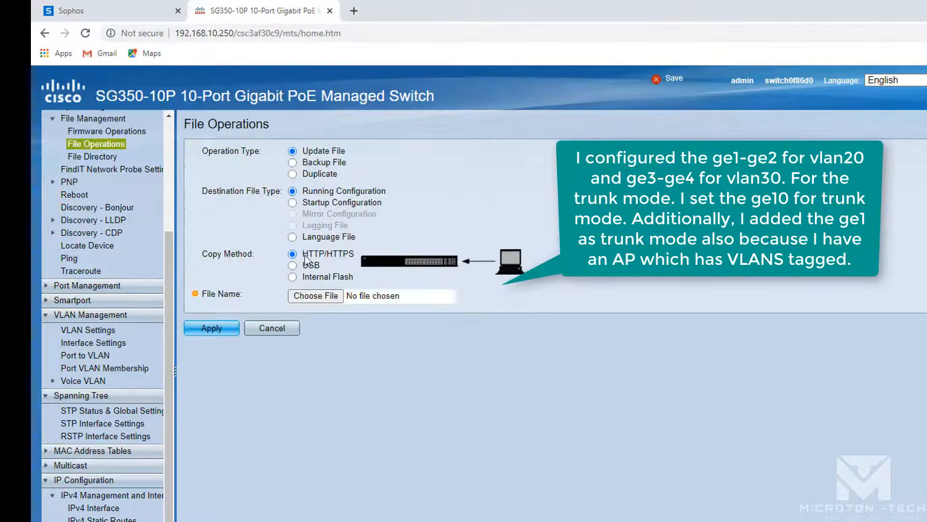
pyautogui.click(663, 86)
pyautogui.click(129, 368)
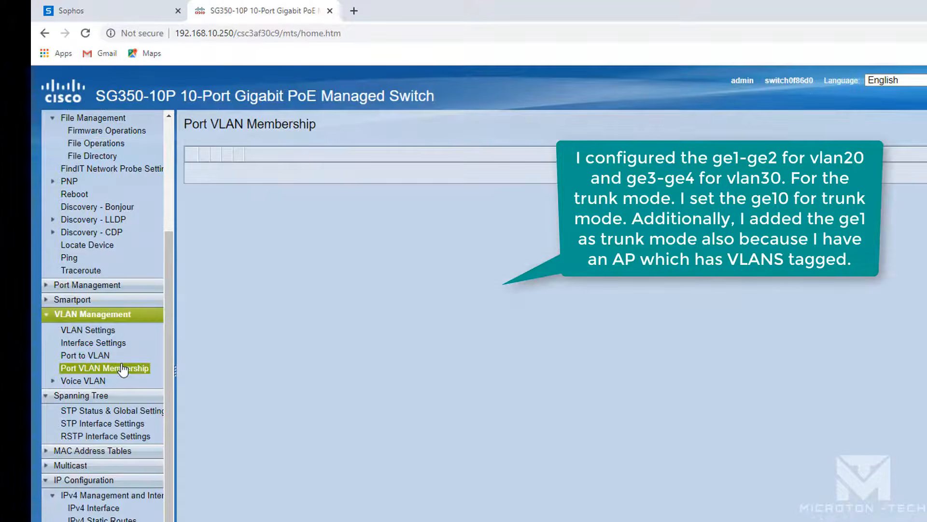
pyautogui.click(194, 363)
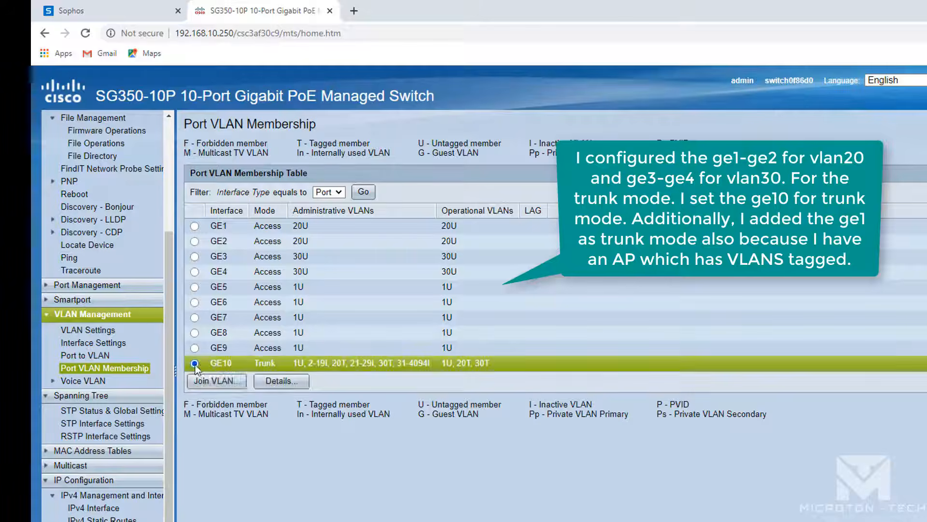
pyautogui.click(216, 380)
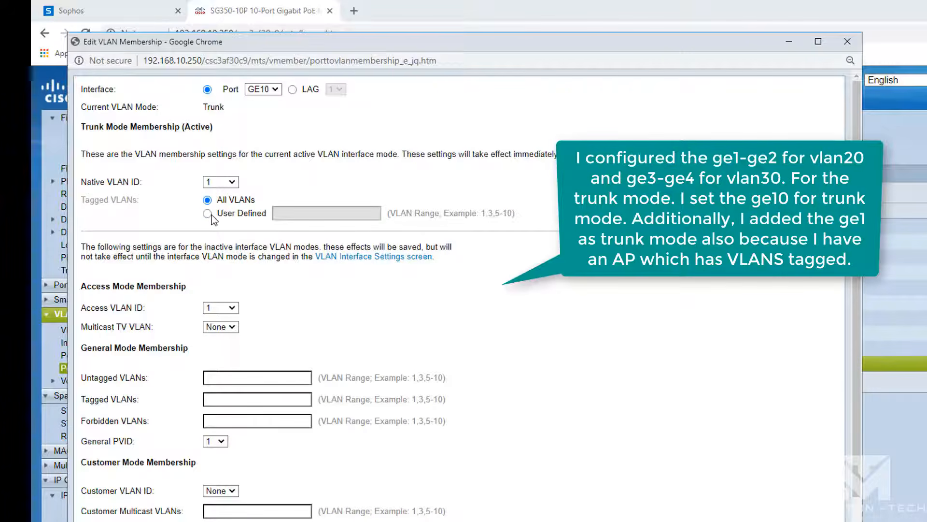
pyautogui.click(208, 214)
pyautogui.click(319, 218)
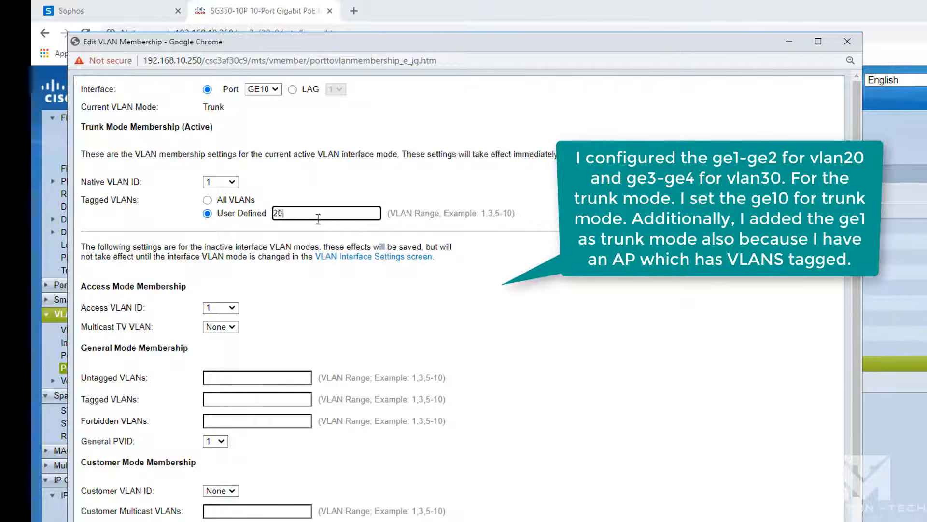
pyautogui.write('20,30')
pyautogui.scroll(-1, 851, 433)
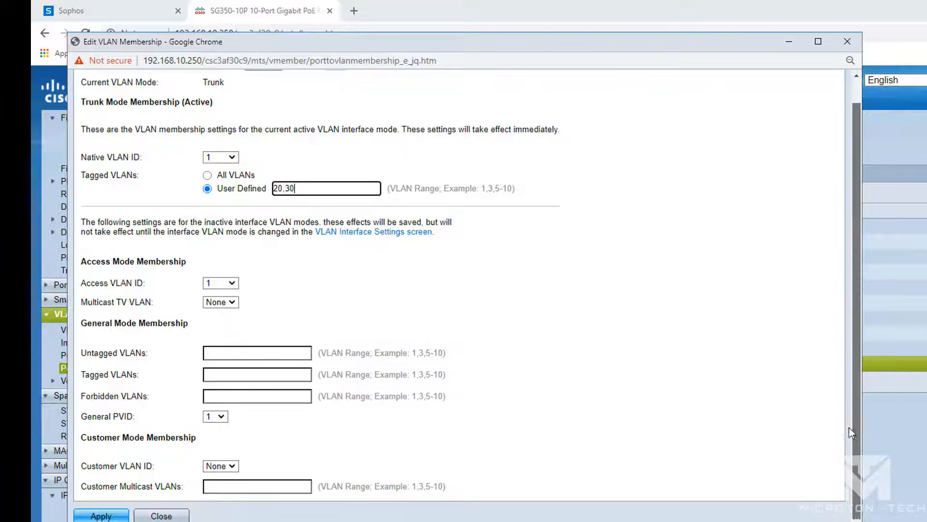
pyautogui.click(101, 515)
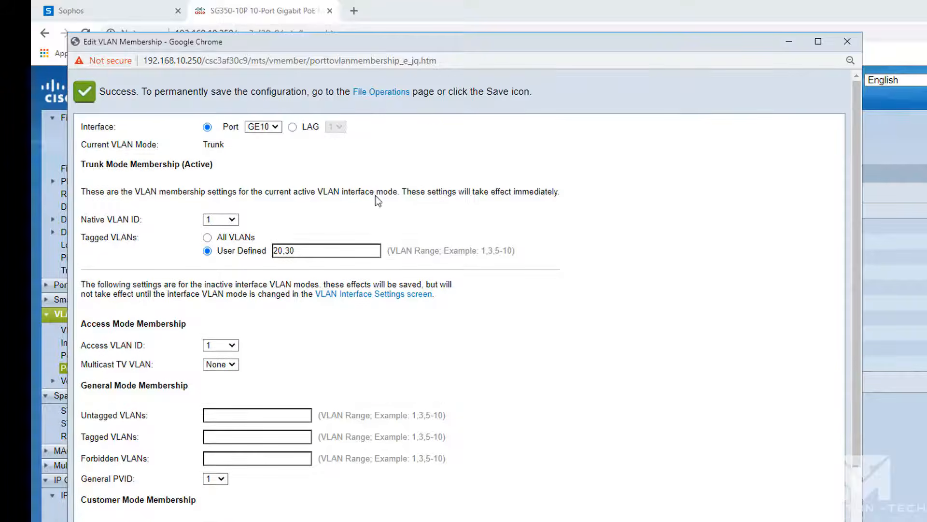
# - Copy running configuration to startup and confirm GE10 shows 1U, 20T, 30T
pyautogui.click(383, 92)
pyautogui.click(183, 154)
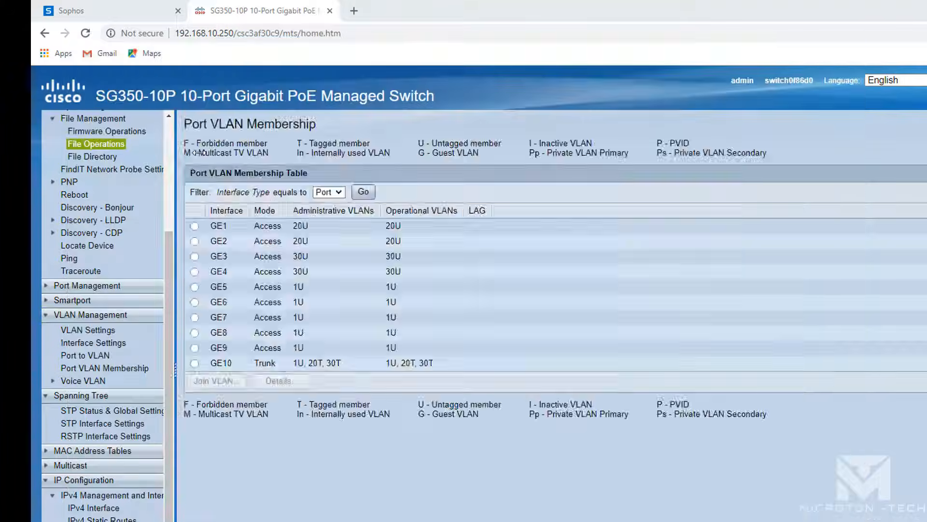
pyautogui.click(232, 310)
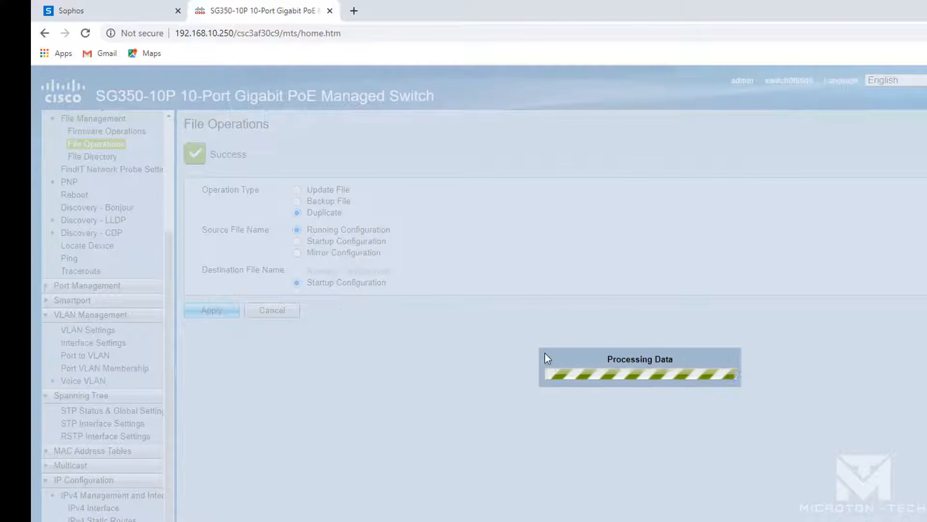
pyautogui.click(108, 368)
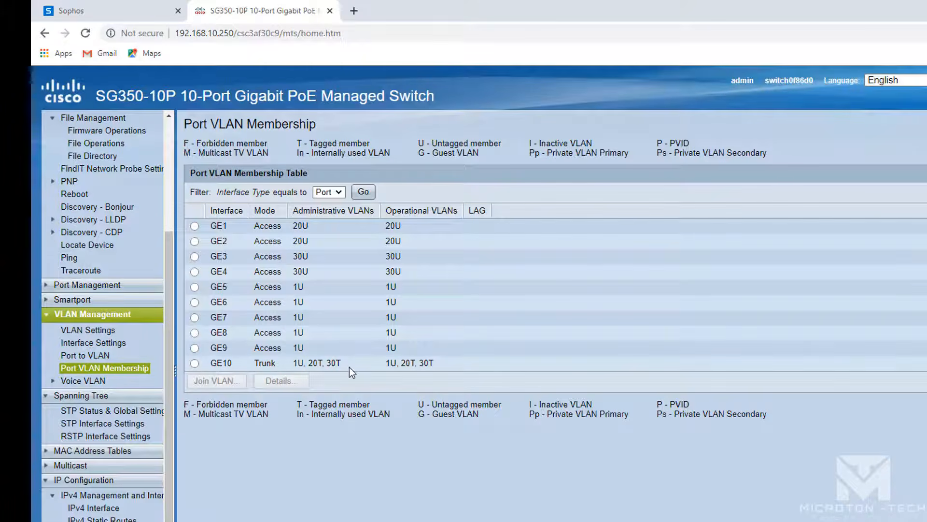
pyautogui.moveTo(349, 367); pyautogui.dragTo(291, 363)
pyautogui.moveTo(431, 362); pyautogui.dragTo(389, 366)
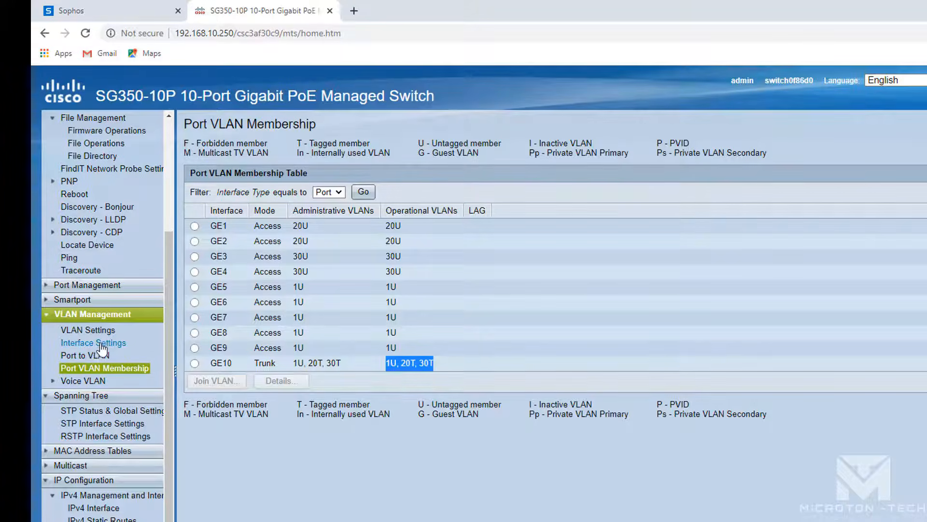
pyautogui.click(114, 343)
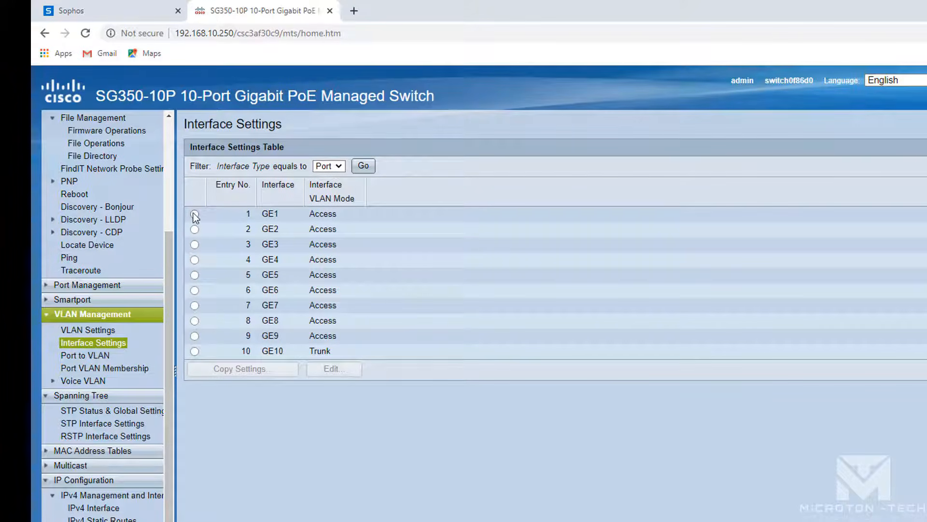
# - Switch GE1's interface VLAN mode to Trunk and apply
pyautogui.click(195, 214)
pyautogui.click(342, 370)
pyautogui.click(185, 119)
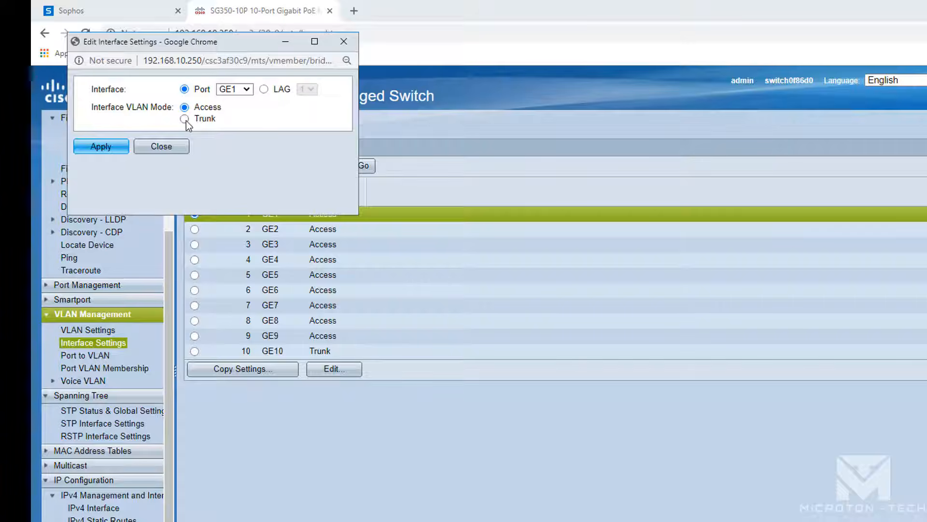
pyautogui.click(108, 151)
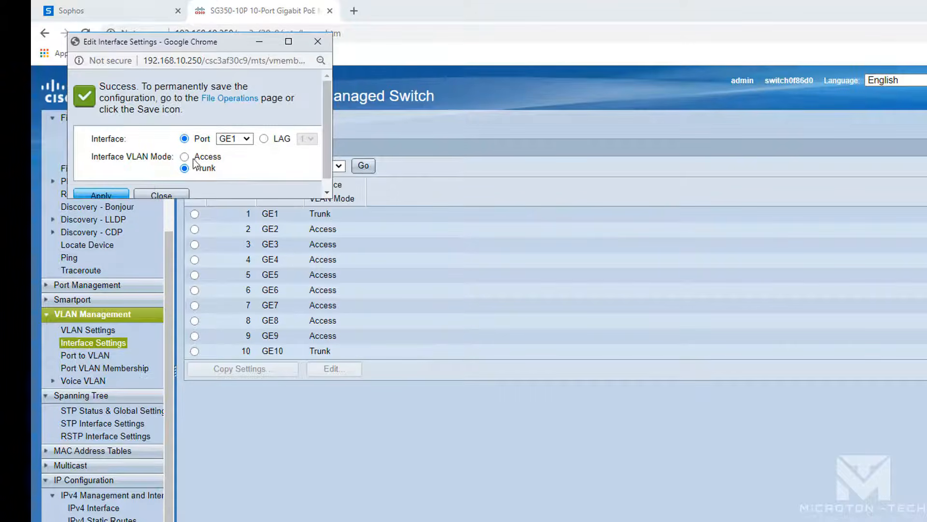
pyautogui.click(231, 98)
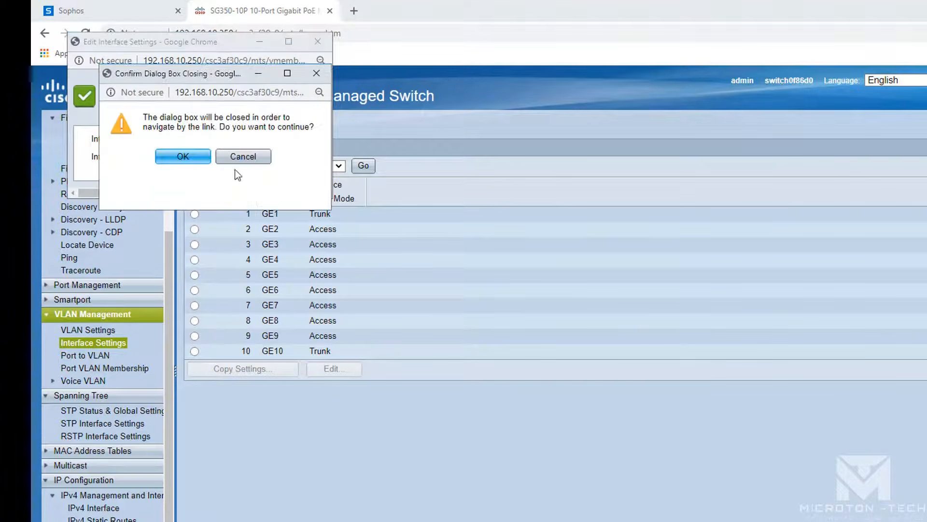
pyautogui.click(184, 159)
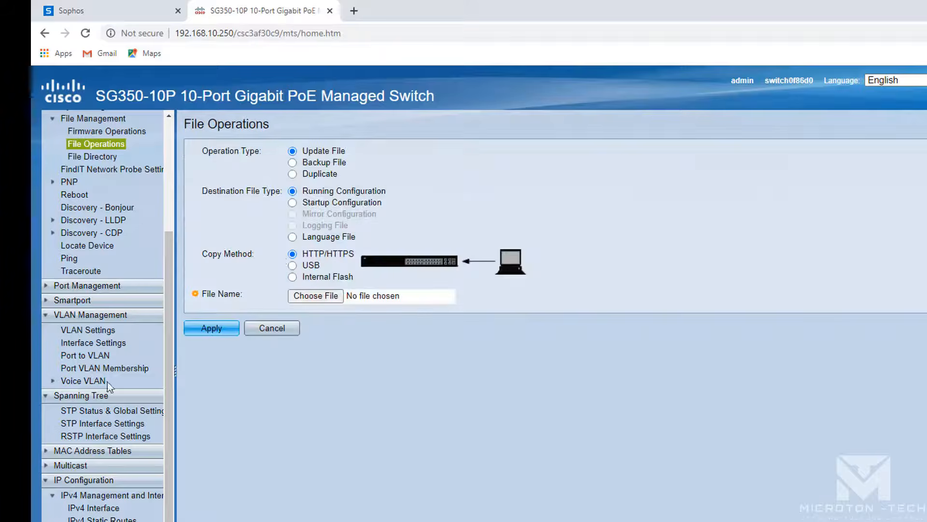
# - Give GE1 user-defined tagged VLANs 20,30 with access VLAN 1, and apply
pyautogui.click(92, 368)
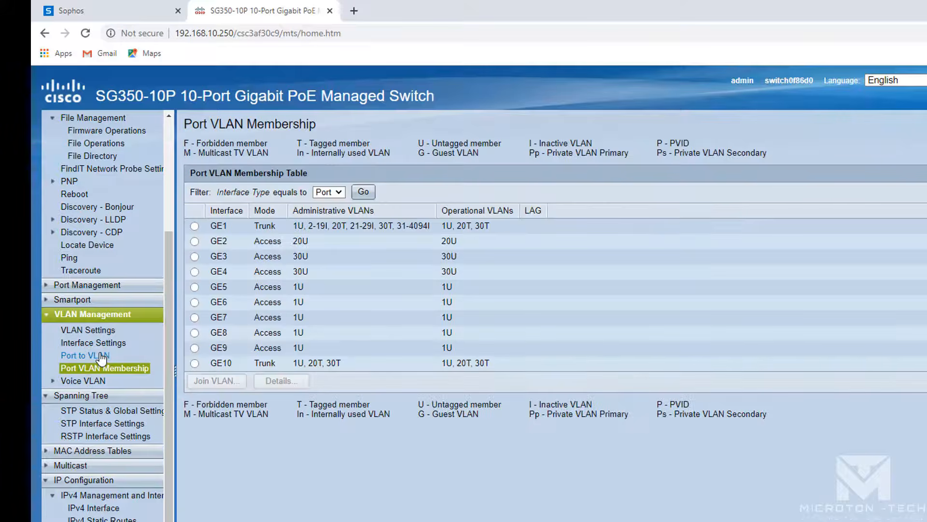
pyautogui.click(194, 226)
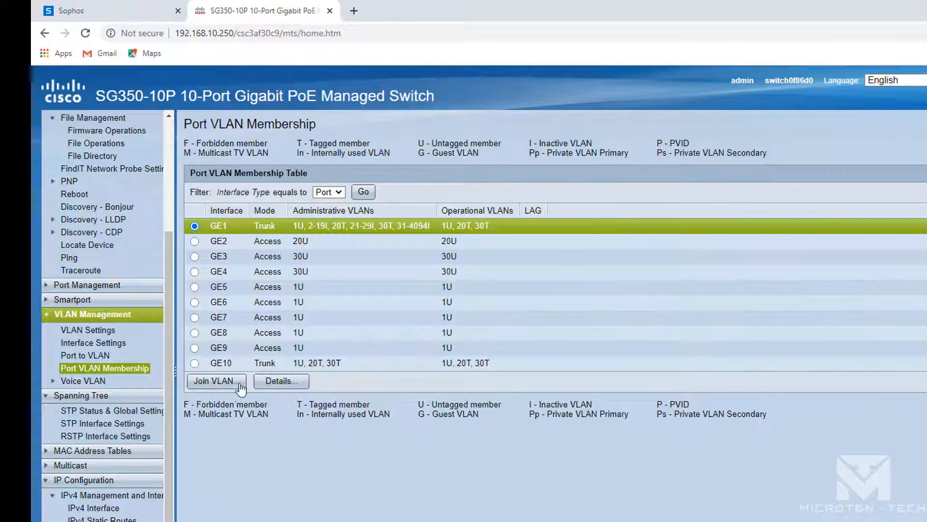
pyautogui.click(240, 385)
pyautogui.click(208, 213)
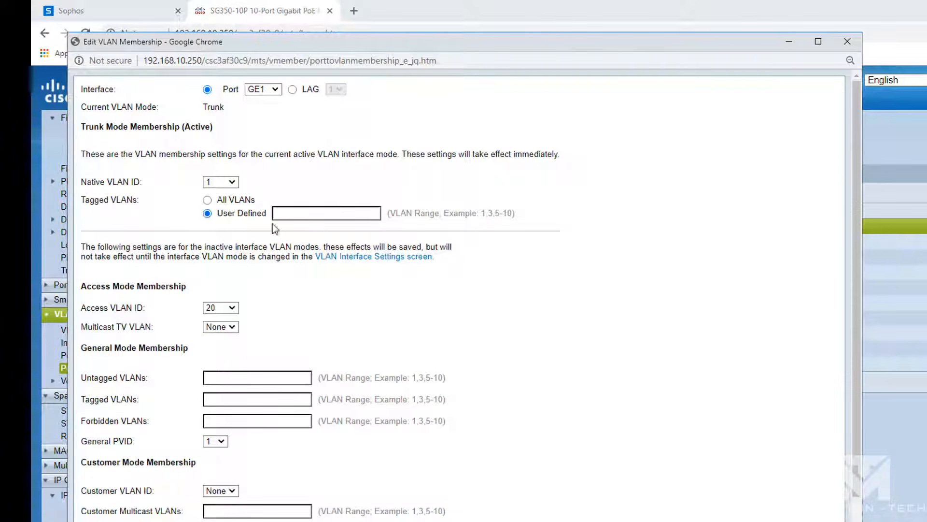
pyautogui.click(317, 213)
pyautogui.write('20')
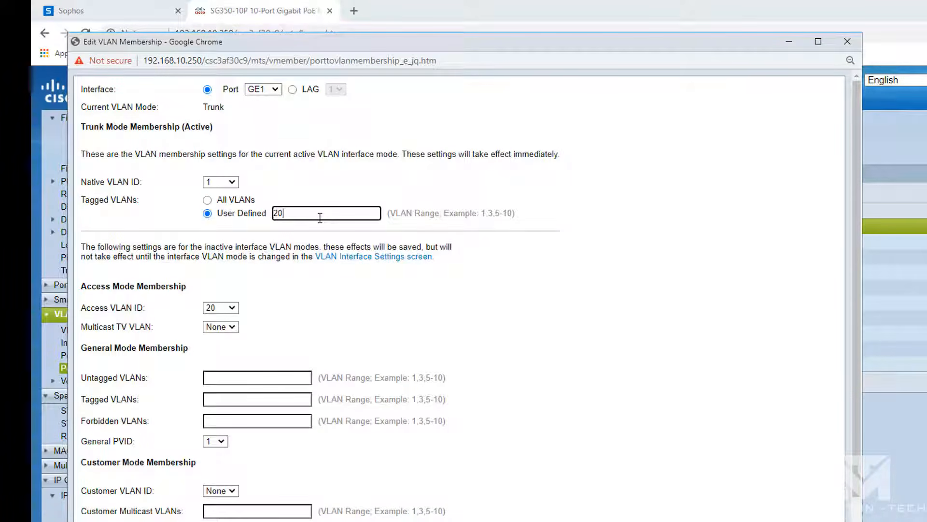
pyautogui.write(',30')
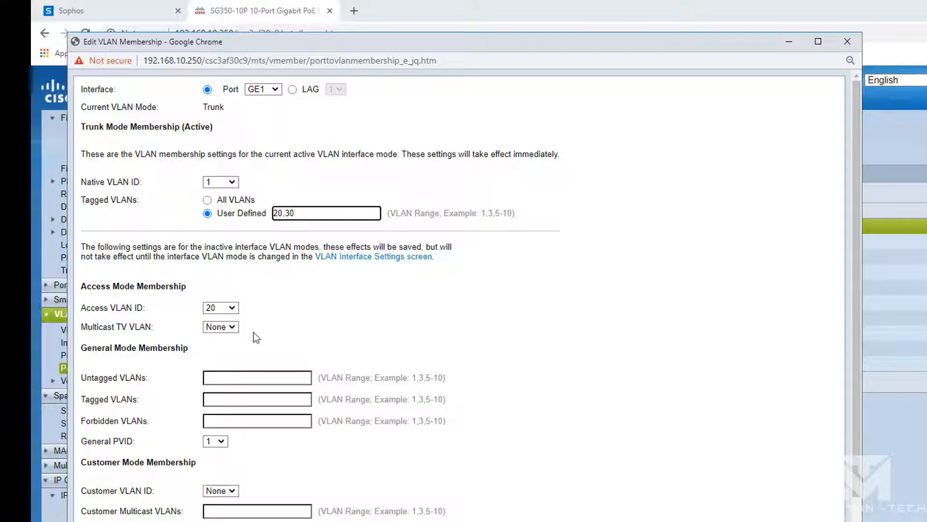
pyautogui.click(231, 309)
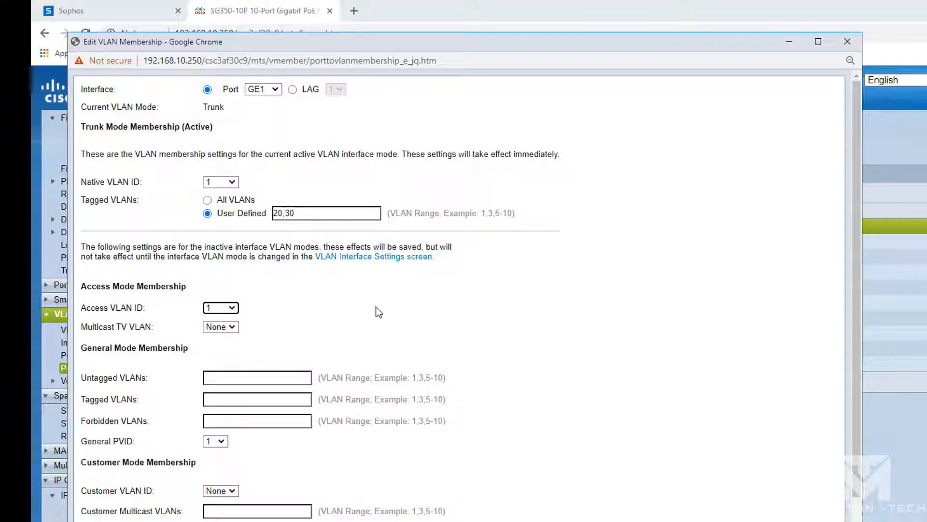
pyautogui.scroll(-1, 377, 310)
pyautogui.press('Return')
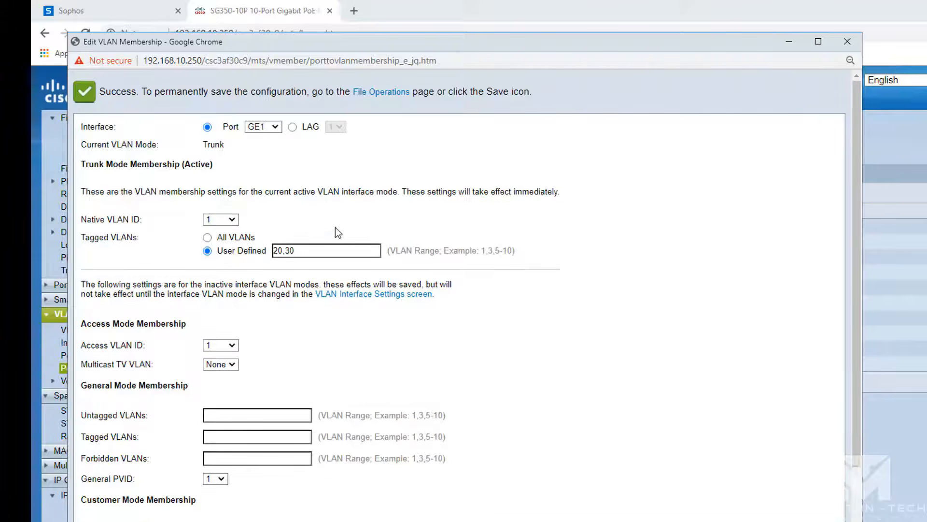
pyautogui.click(382, 93)
pyautogui.click(196, 157)
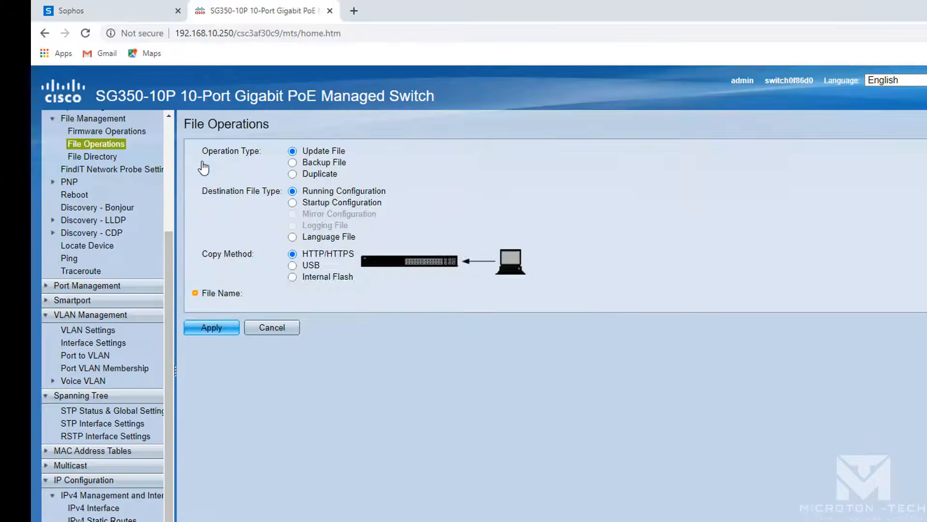
# - Review the VLAN pages, confirm GE1 shows 1U, 20T, 30T, and save the configuration
pyautogui.click(107, 332)
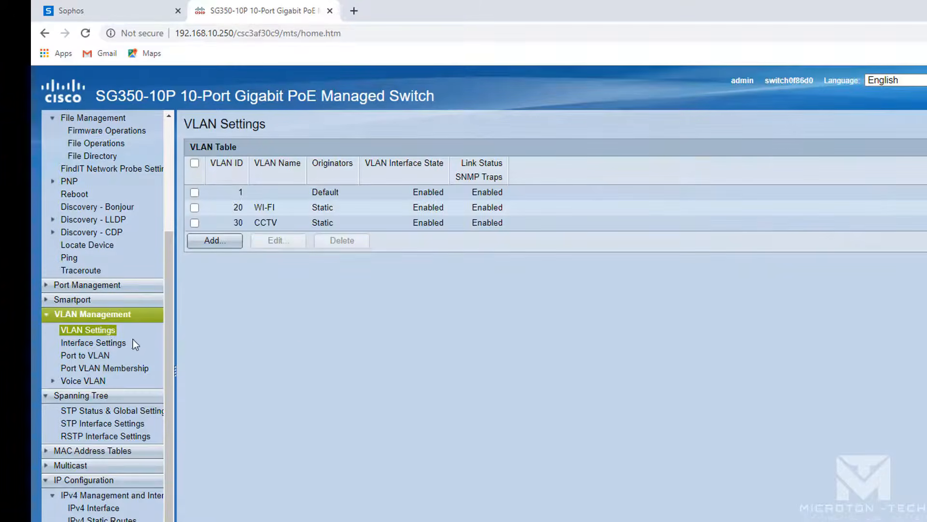
pyautogui.click(105, 343)
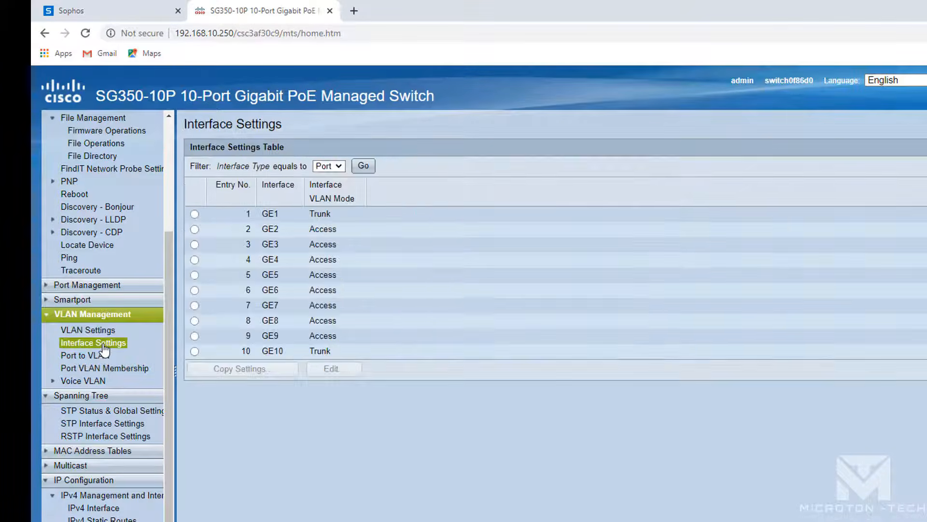
pyautogui.click(86, 355)
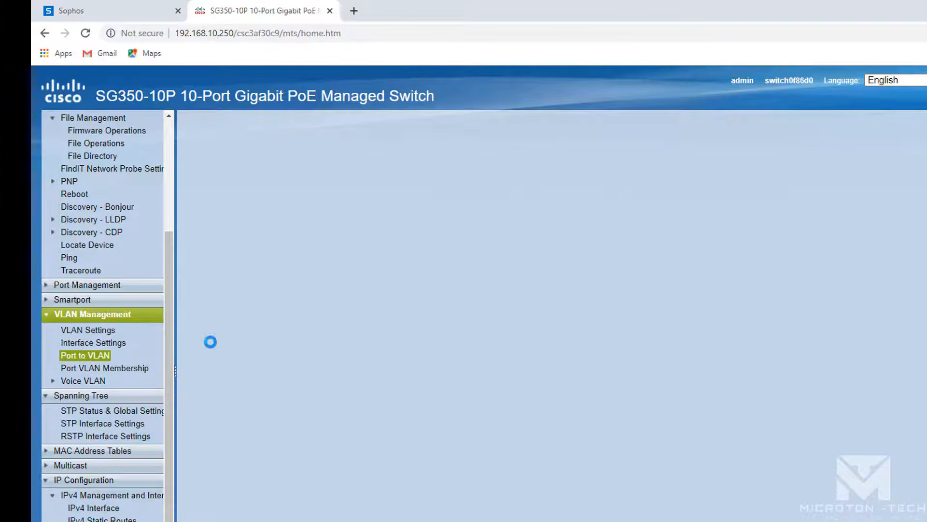
pyautogui.click(131, 368)
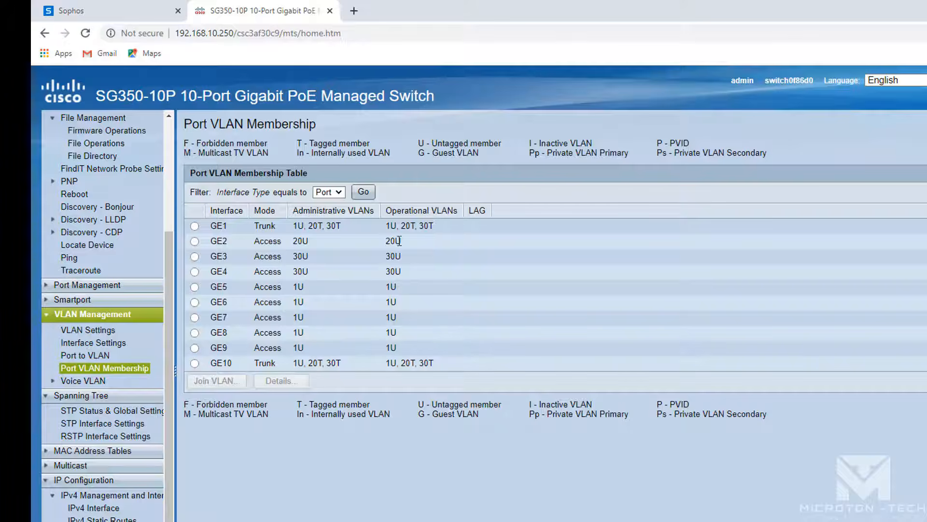
pyautogui.moveTo(457, 228); pyautogui.dragTo(296, 228)
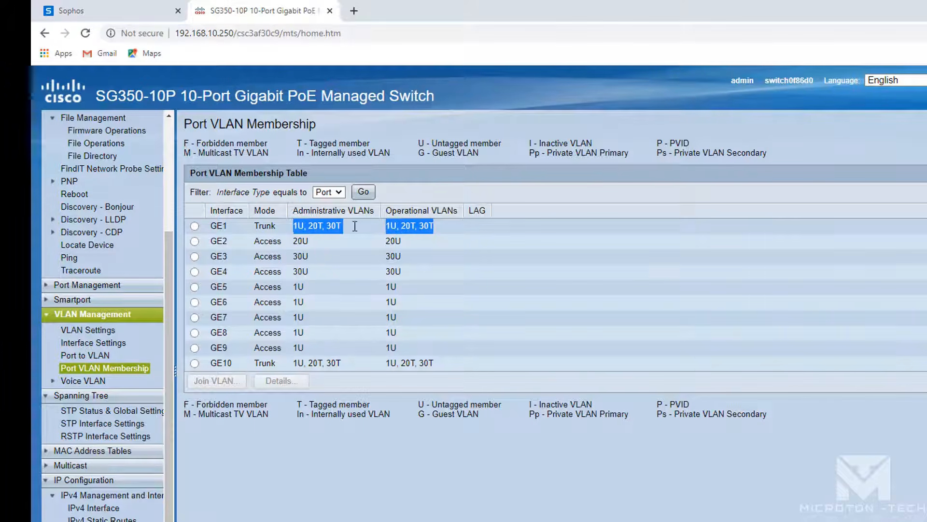
pyautogui.click(674, 80)
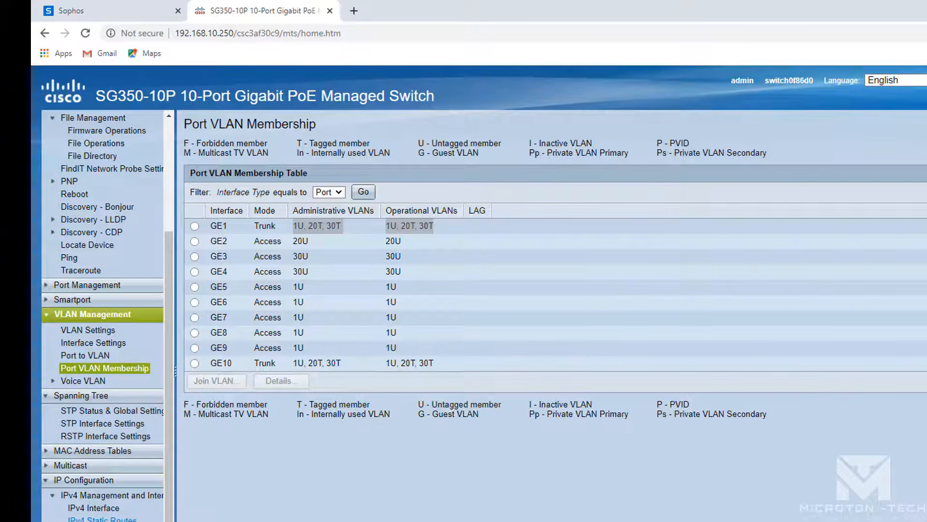
pyautogui.click(102, 519)
# - Add a static route 0.0.0.0 / 0.0.0.0 with next hop 192.168.10.254
pyautogui.click(215, 210)
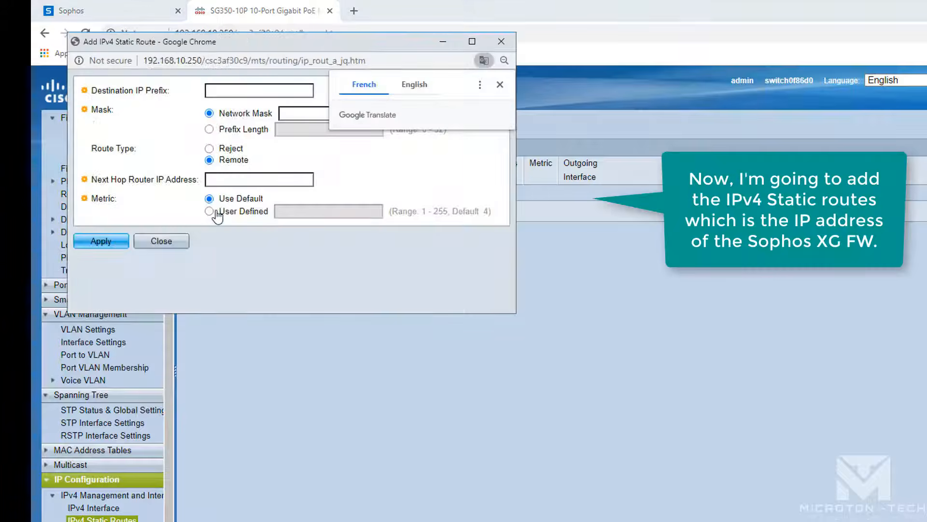
pyautogui.click(499, 85)
pyautogui.click(250, 88)
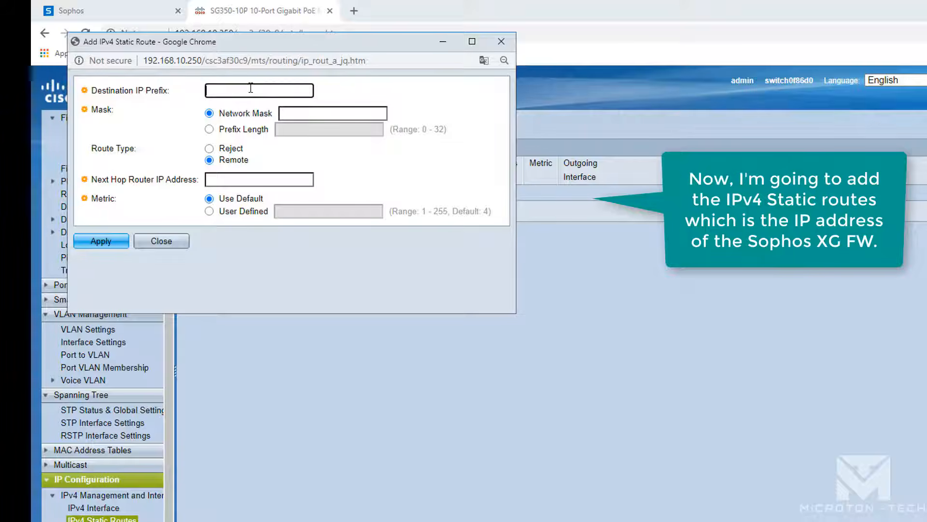
pyautogui.write('0.0.0.')
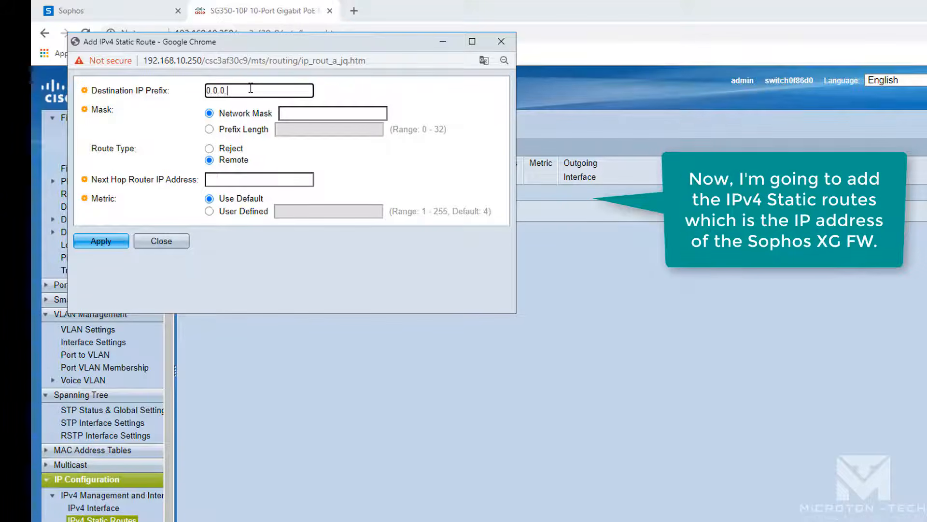
pyautogui.write('0')
pyautogui.click(303, 113)
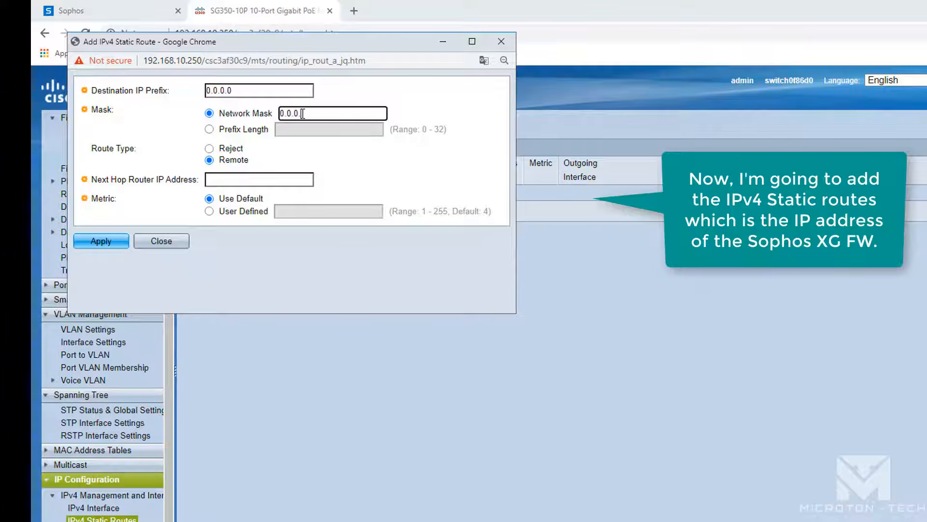
pyautogui.write('0.0.0.0')
pyautogui.moveTo(338, 46); pyautogui.dragTo(553, 116)
pyautogui.click(443, 249)
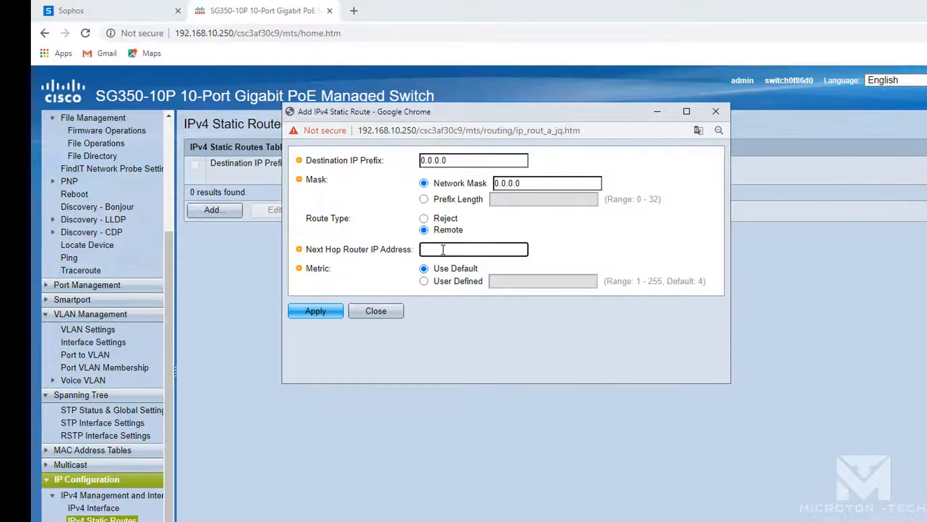
pyautogui.write('192.168.10.254')
pyautogui.click(323, 312)
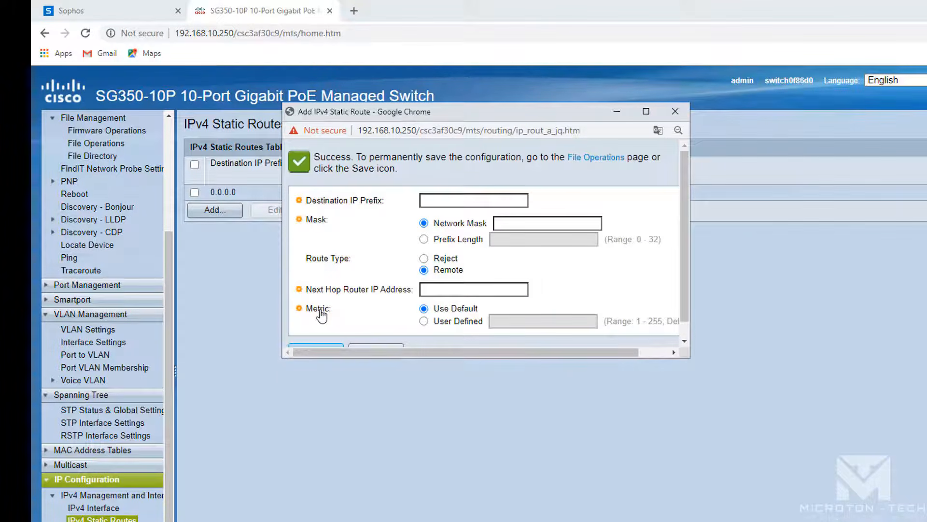
pyautogui.scroll(-1, 540, 274)
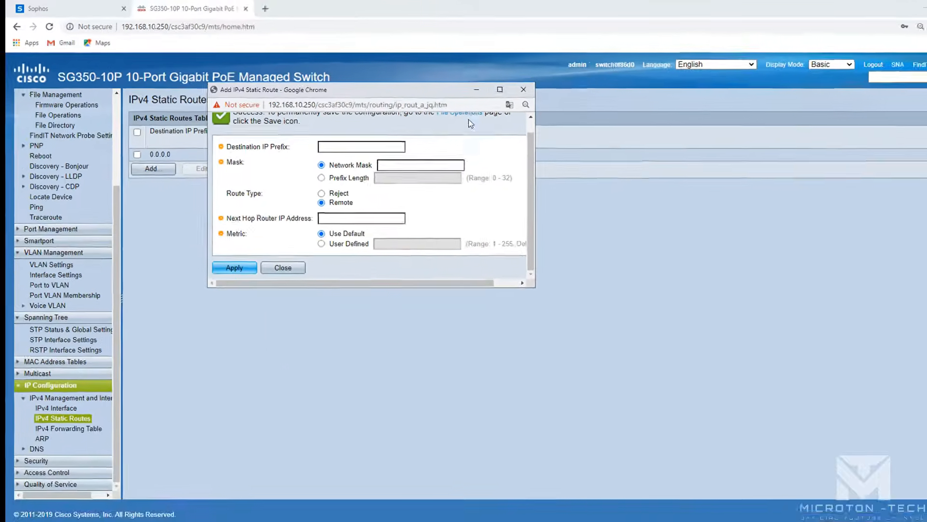
# - Copy running configuration to startup, check the route, and minimize Chrome
pyautogui.click(468, 118)
pyautogui.click(130, 126)
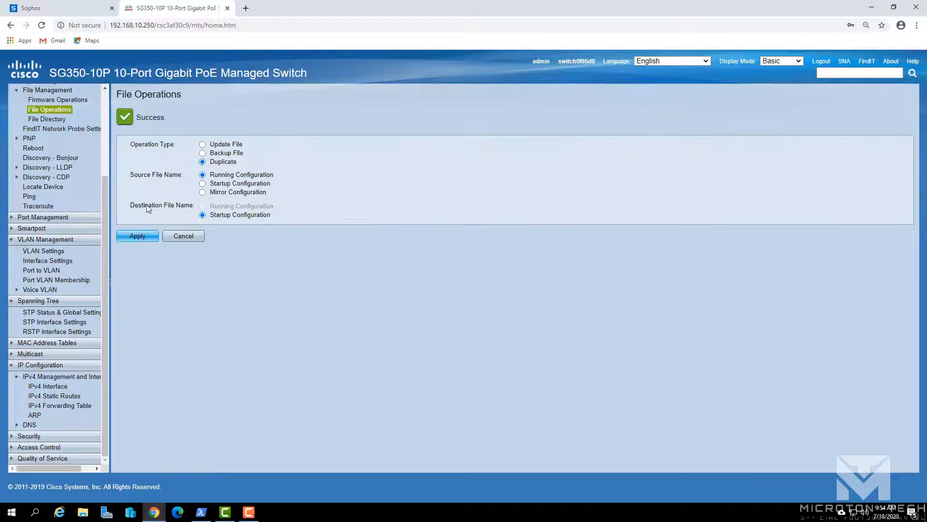
pyautogui.click(138, 236)
pyautogui.click(72, 397)
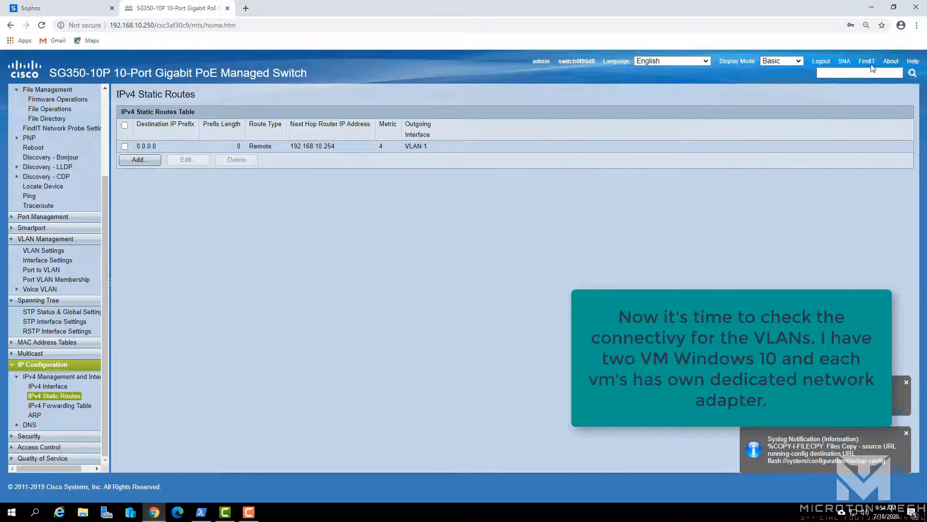
pyautogui.click(872, 8)
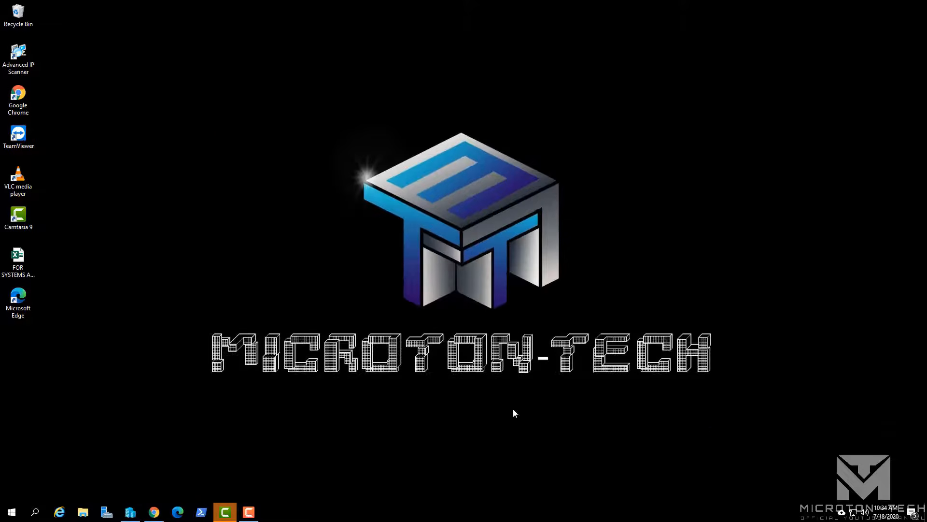
# - Connect to the VLAN20 and VLAN30 virtual machine consoles from Hyper-V Manager
pyautogui.click(130, 511)
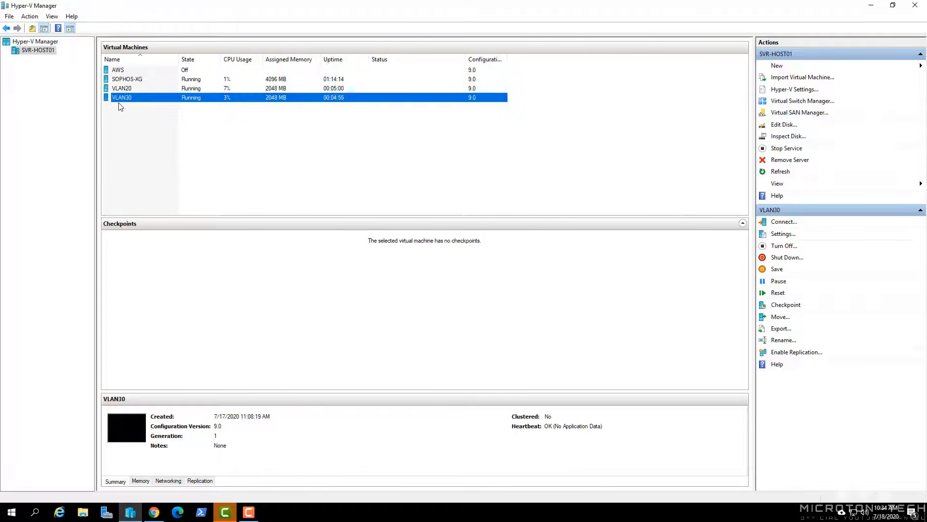
pyautogui.click(124, 90)
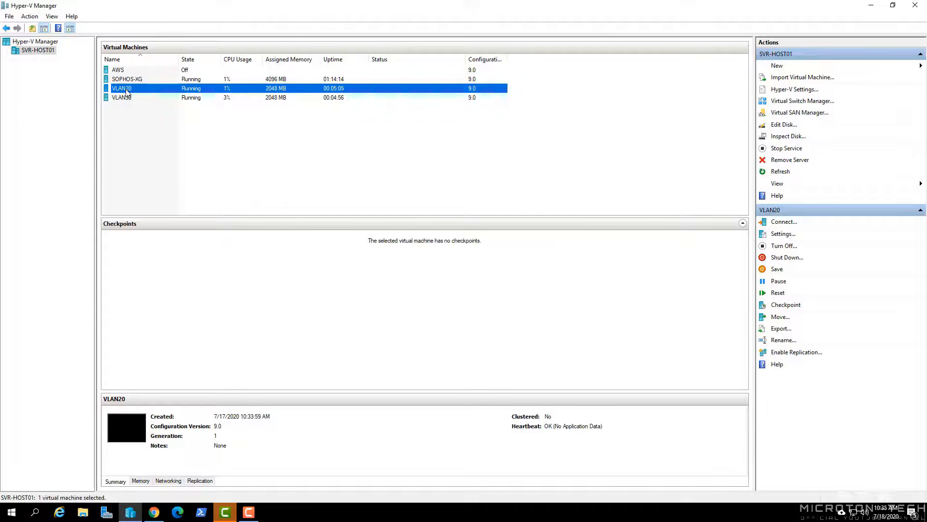
pyautogui.doubleClick(127, 91)
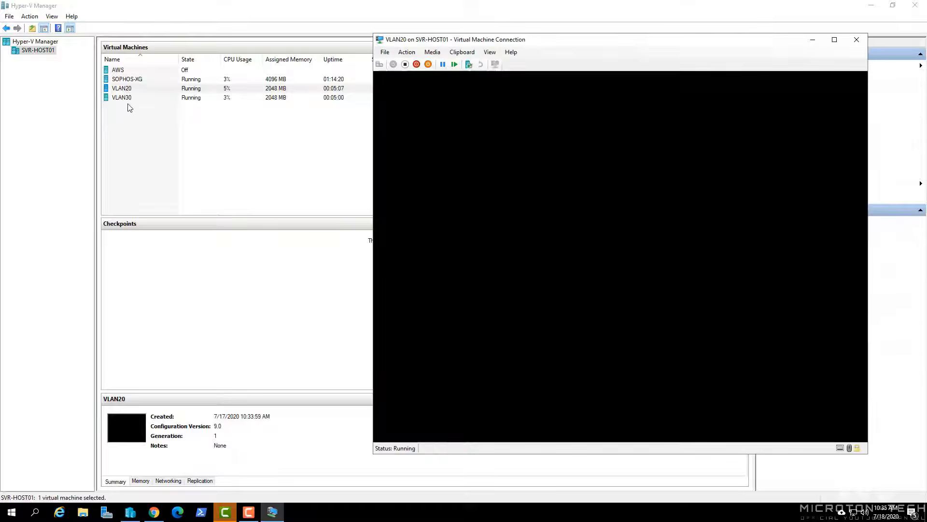
pyautogui.click(124, 98)
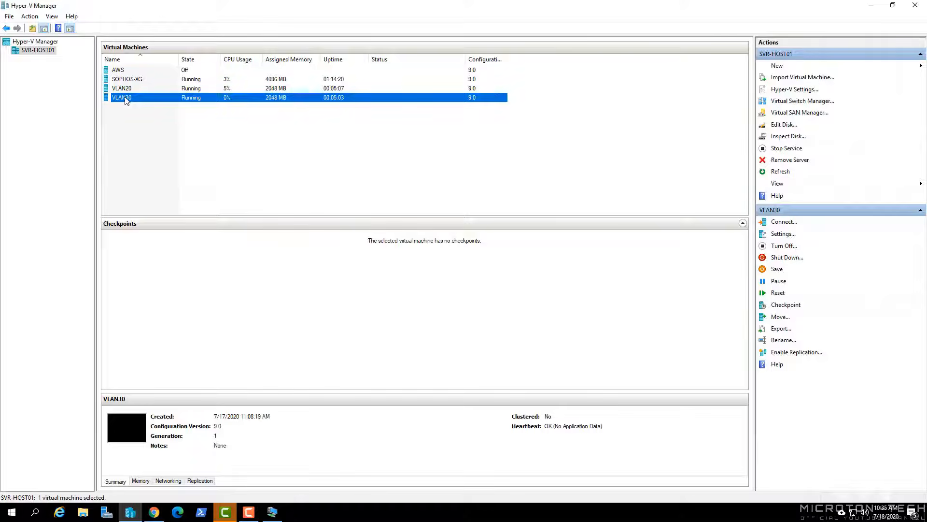
pyautogui.doubleClick(125, 99)
# - Arrange the two consoles side by side and start a command prompt in VLAN20
pyautogui.moveTo(481, 32); pyautogui.dragTo(145, 40)
pyautogui.click(269, 516)
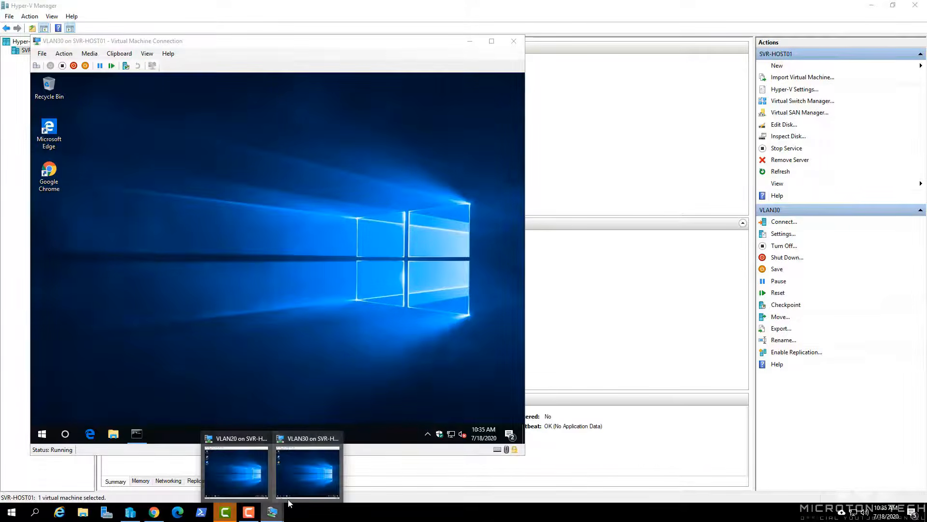
pyautogui.click(236, 471)
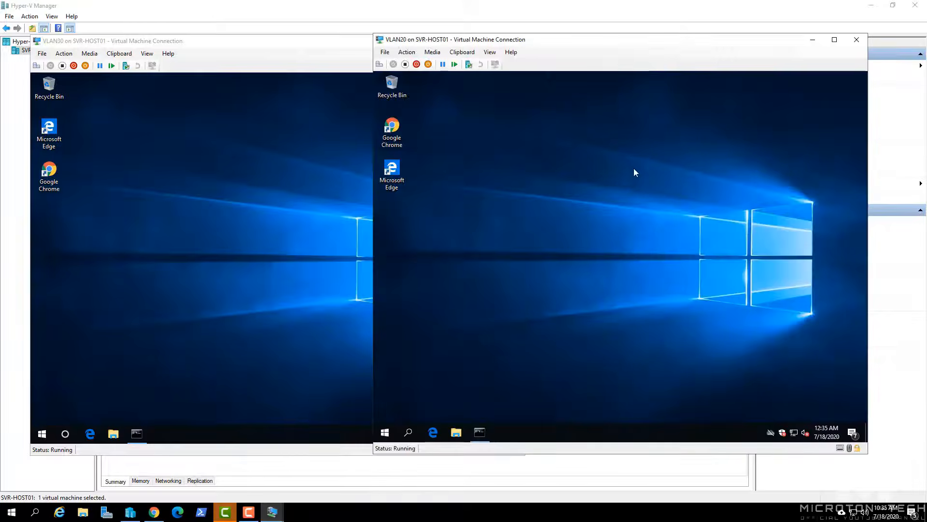
pyautogui.moveTo(500, 44); pyautogui.dragTo(525, 41)
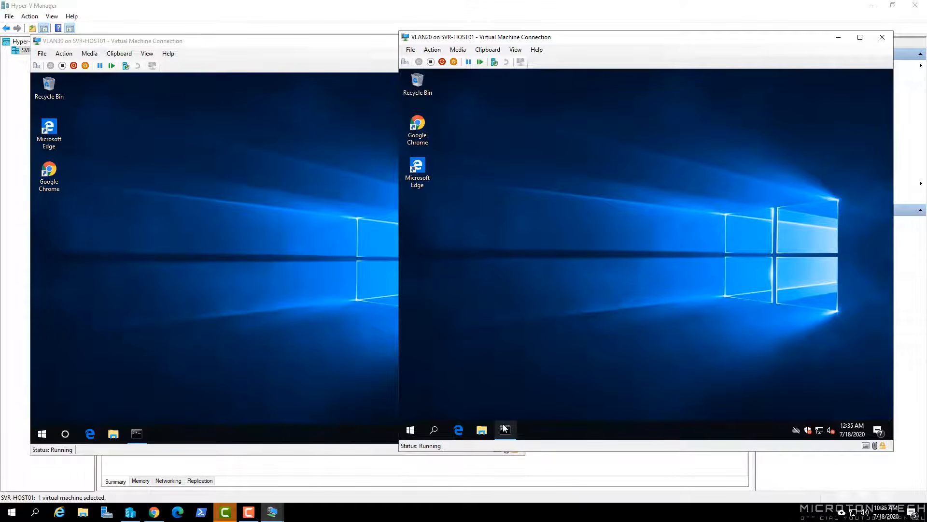
pyautogui.click(505, 429)
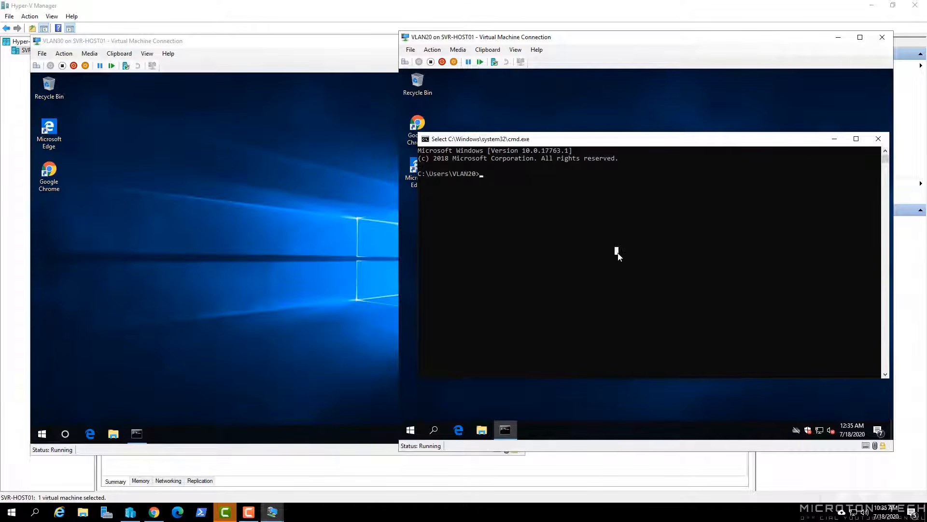
# - Run ipconfig in VLAN20, showing address 192.168.20.101 with gateway 192.168.20.254
pyautogui.write('i[')
pyautogui.write('pcofig')
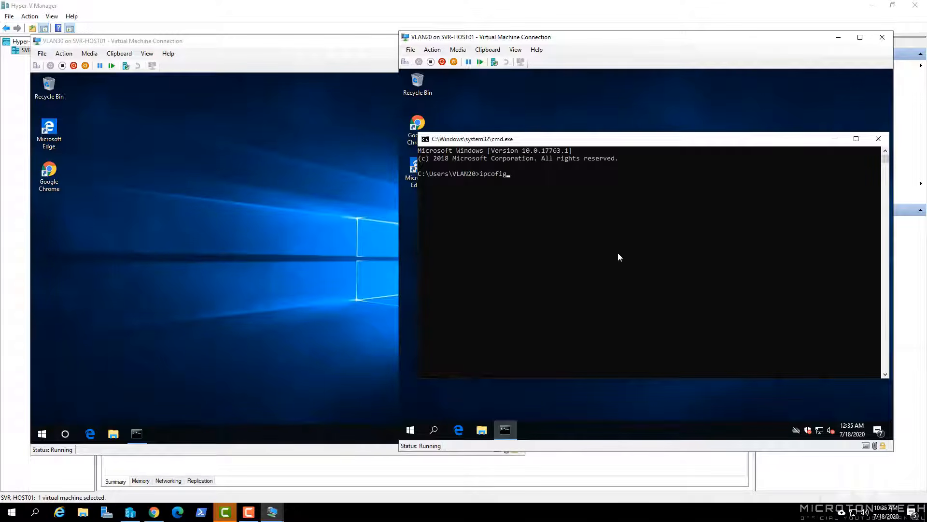
pyautogui.press('Return')
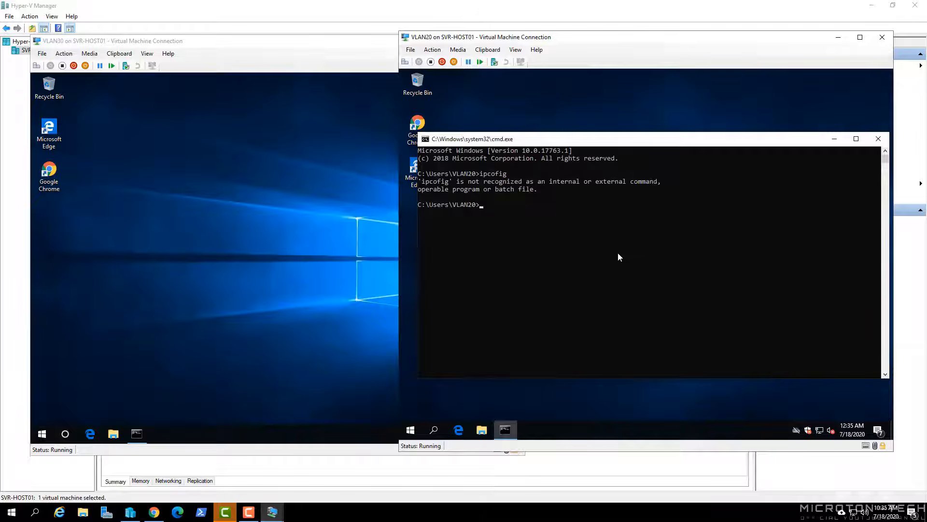
pyautogui.write('ipconfig')
pyautogui.press('Return')
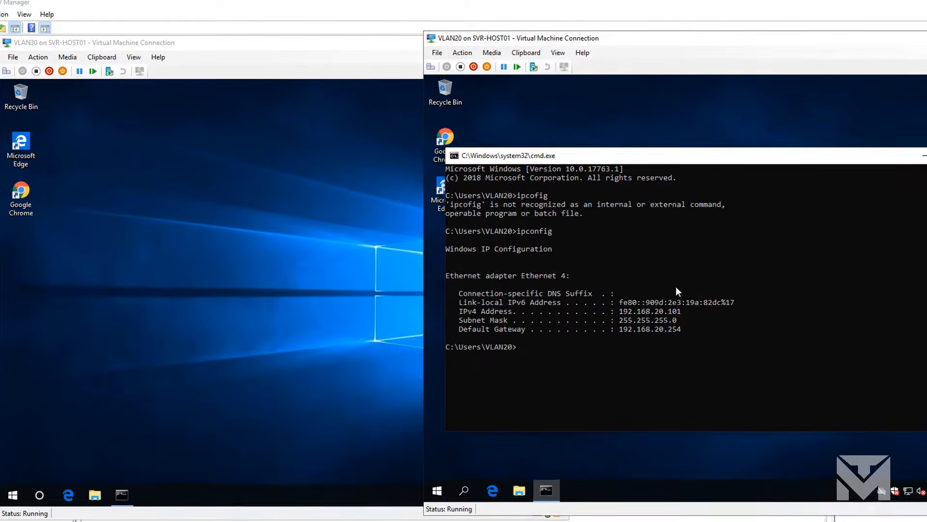
# - Run ipconfig in VLAN30's command prompt, showing 192.168.30.101 with gateway 192.168.30.254
pyautogui.click(283, 318)
pyautogui.click(129, 489)
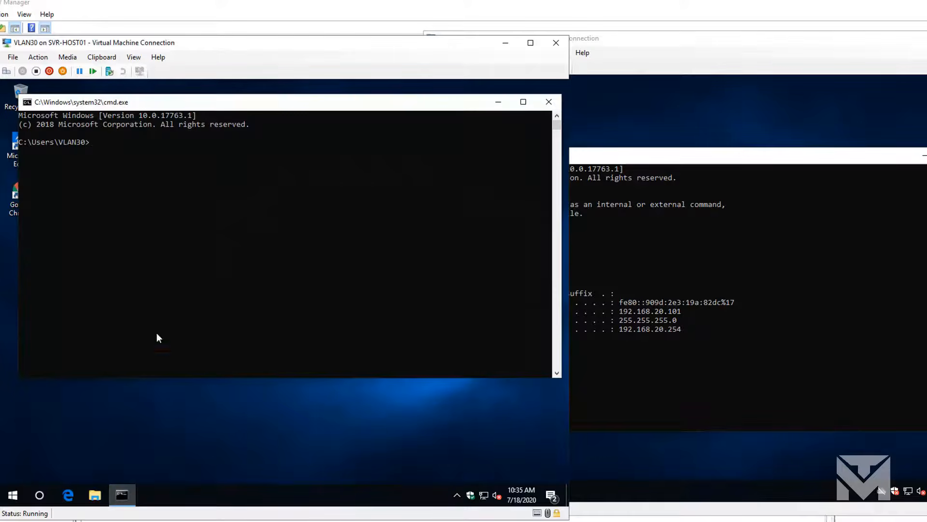
pyautogui.click(148, 236)
pyautogui.write('ipconfig')
pyautogui.press('Return')
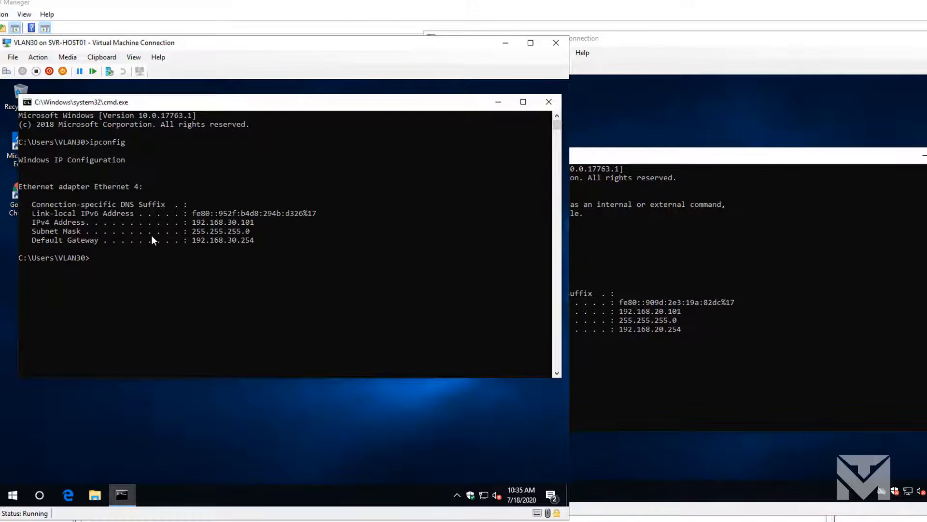
pyautogui.click(656, 158)
pyautogui.moveTo(616, 161); pyautogui.dragTo(671, 96)
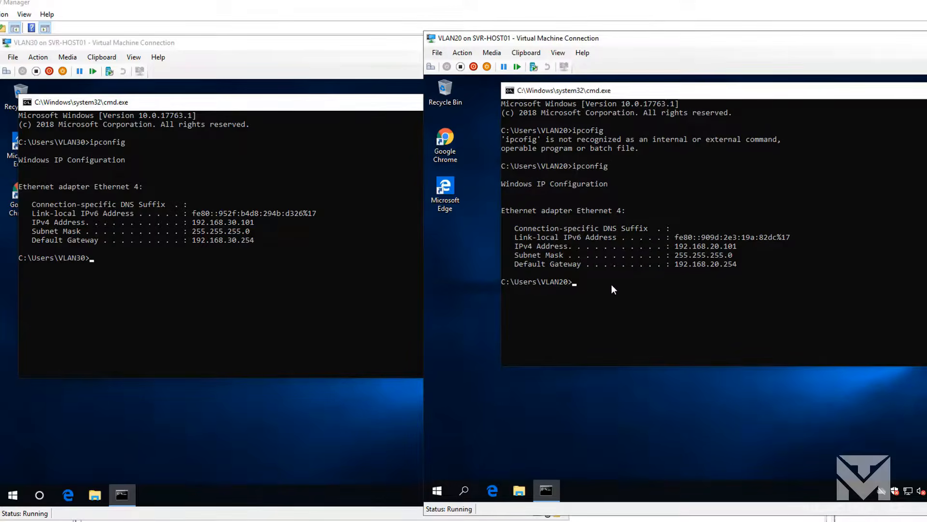
# - Start continuous pings: 'ping yahoo.com -t' in VLAN20 and 'ping google.com -t' in VLAN30
pyautogui.write('ping yahoo.com')
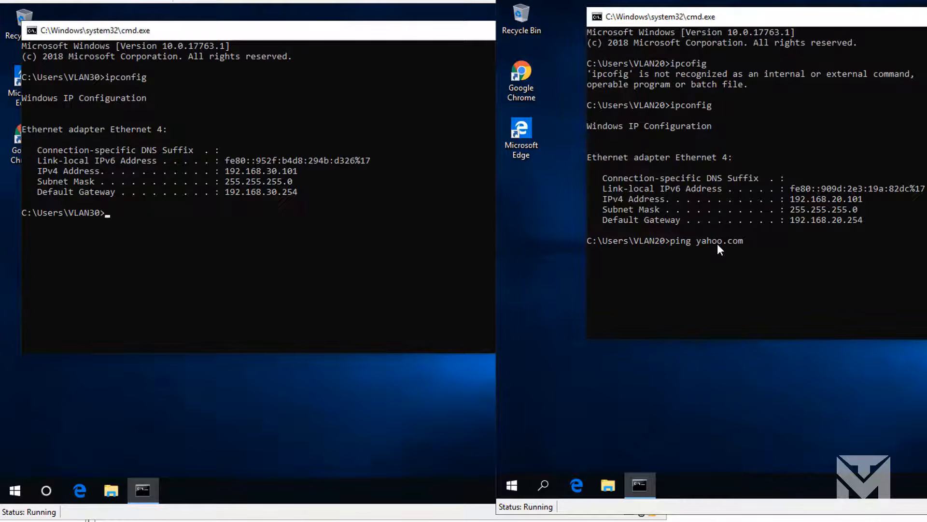
pyautogui.write(' -t')
pyautogui.press('Return')
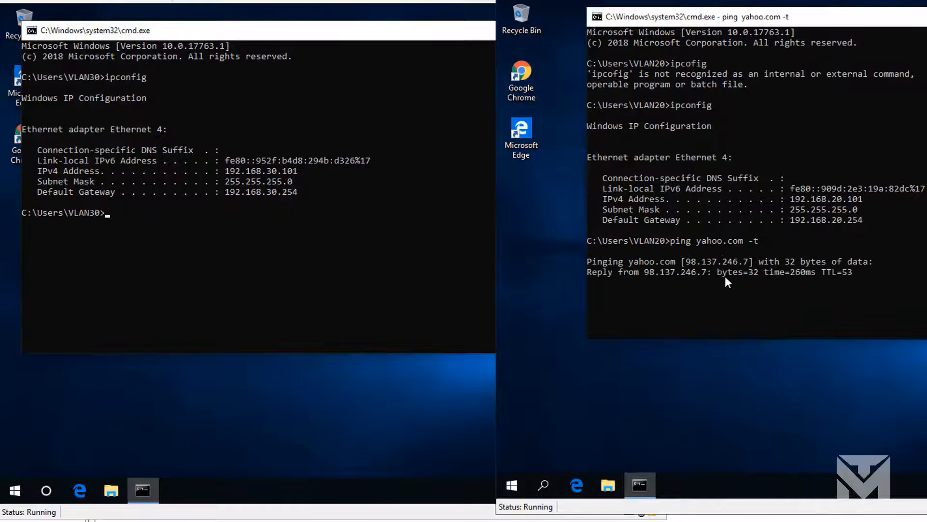
pyautogui.click(219, 208)
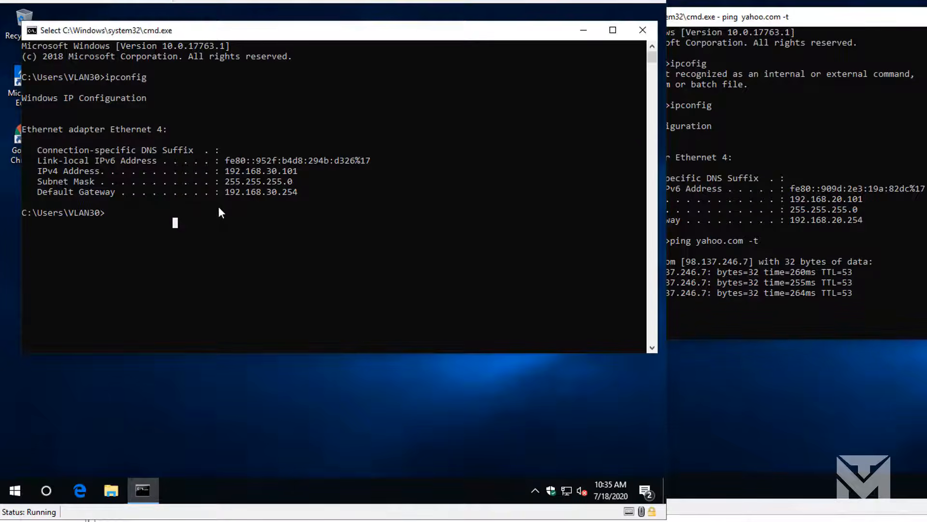
pyautogui.write('ping googl')
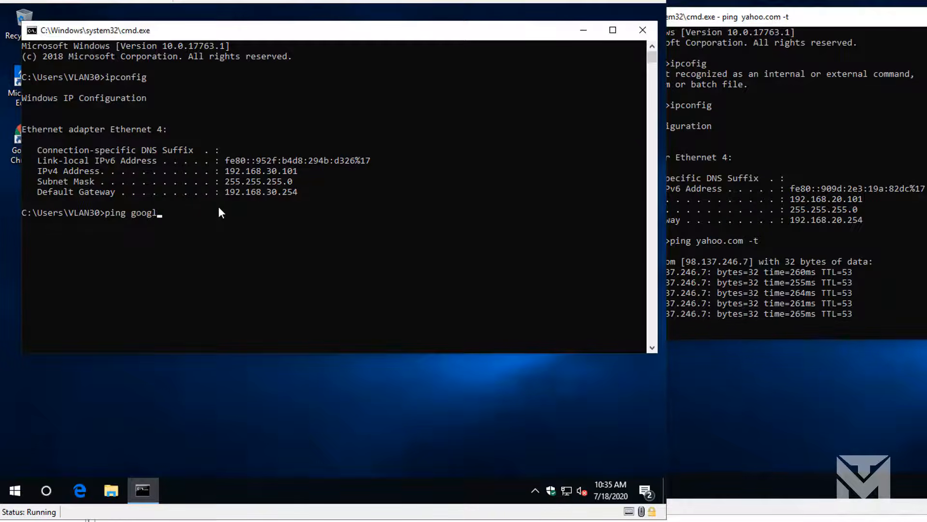
pyautogui.write('e.com')
pyautogui.press('Return')
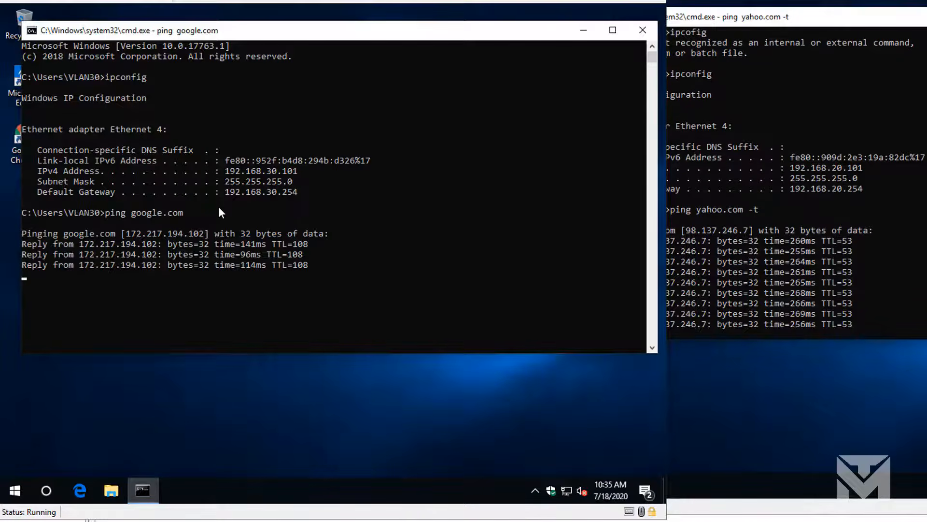
pyautogui.press('Up')
pyautogui.write('-t')
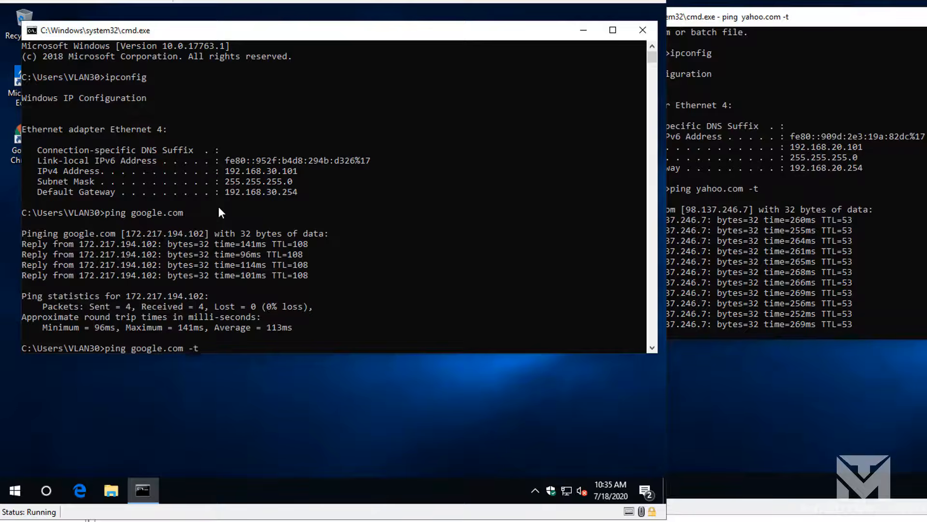
pyautogui.press('Return')
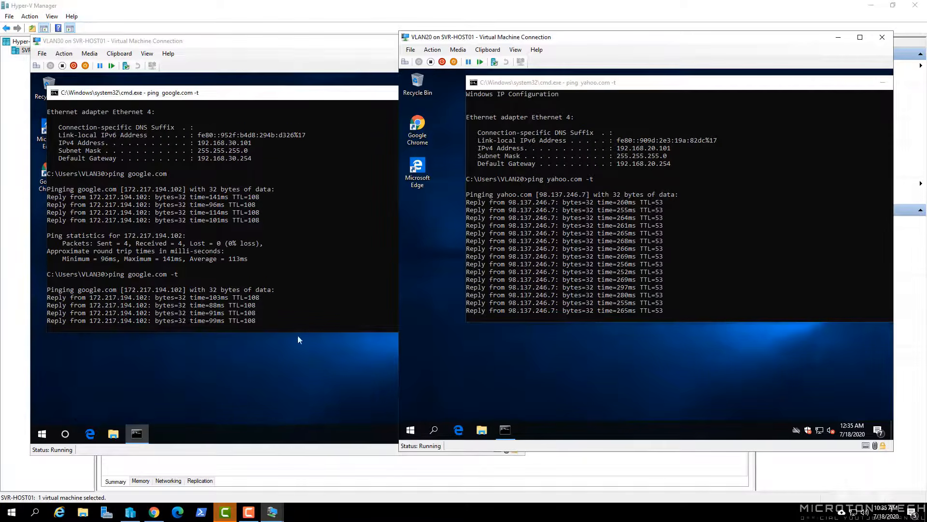
pyautogui.hotkey('alt', 'Tab')
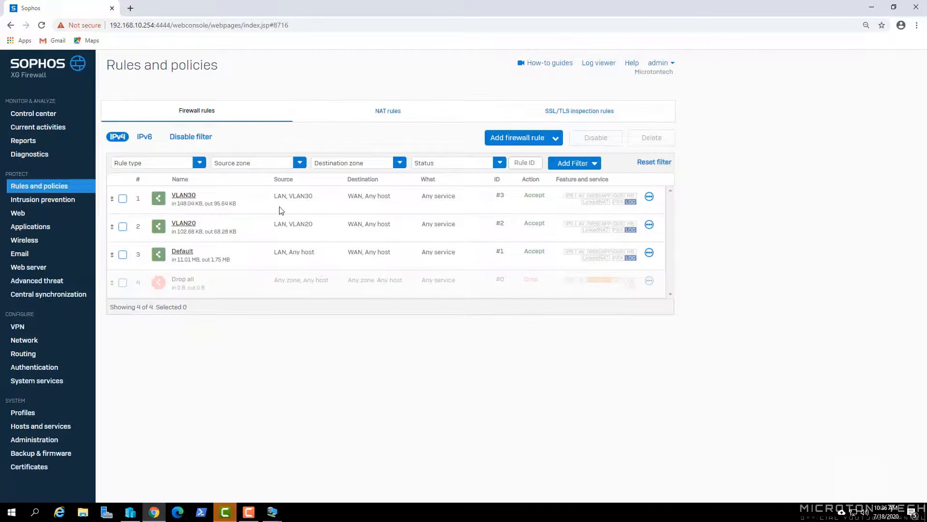
# - Highlight the VLAN30 and VLAN20 rules' in/out traffic figures, then return to the pinging VM windows
pyautogui.moveTo(237, 205); pyautogui.dragTo(178, 205)
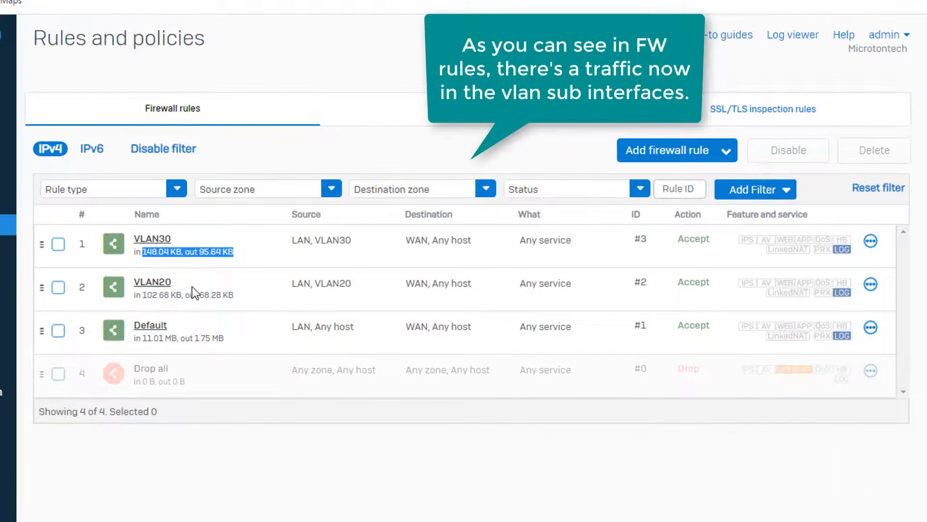
pyautogui.moveTo(242, 296); pyautogui.dragTo(144, 297)
pyautogui.click(311, 502)
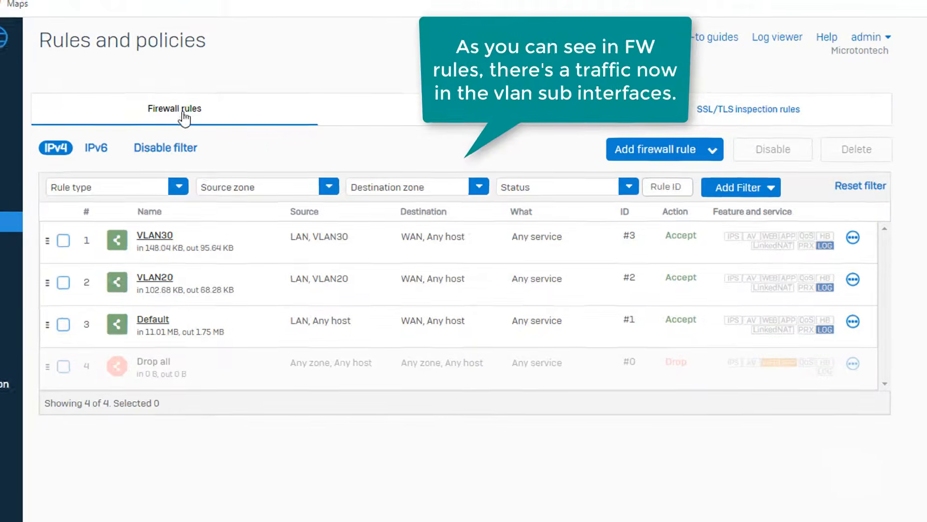
pyautogui.hotkey('alt', 'Tab')
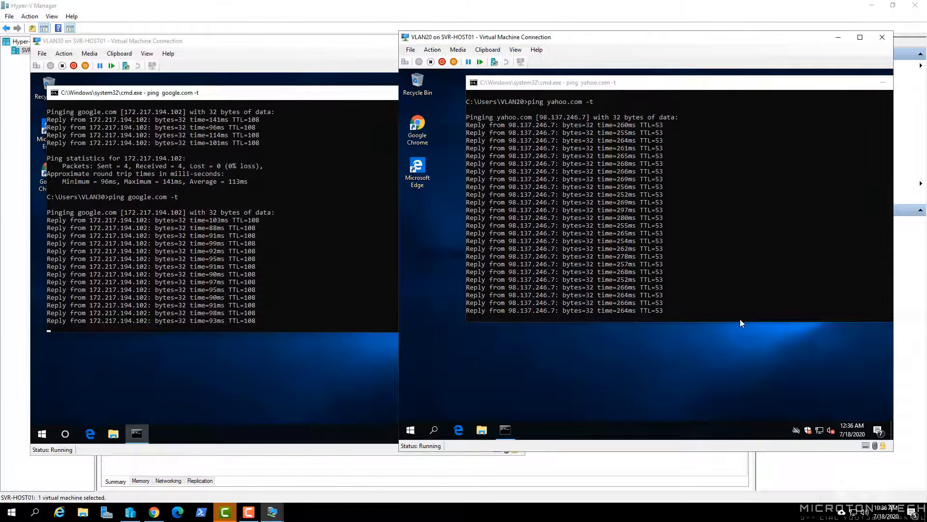
# - Close the VLAN20 and VLAN30 consoles, turn Wi-Fi on, and join the host to Guest-Wi-Fi
pyautogui.click(882, 38)
pyautogui.click(513, 40)
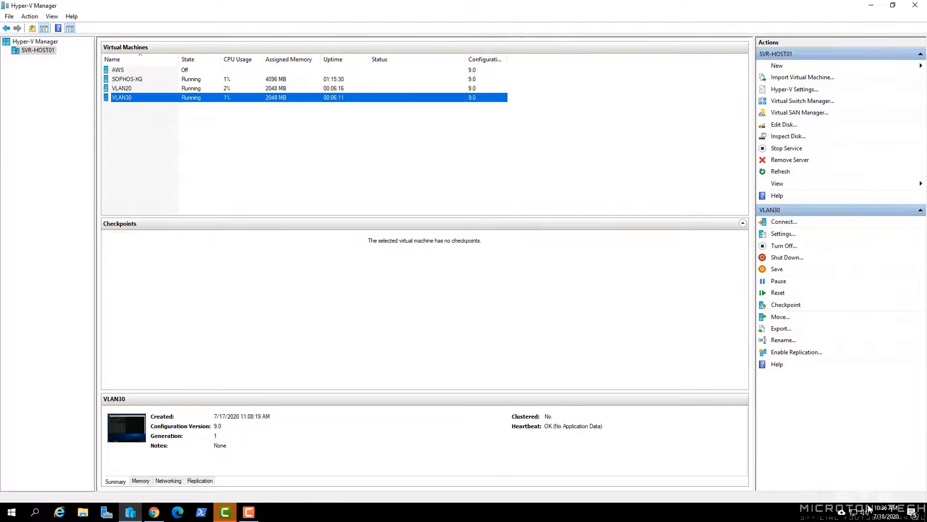
pyautogui.click(852, 513)
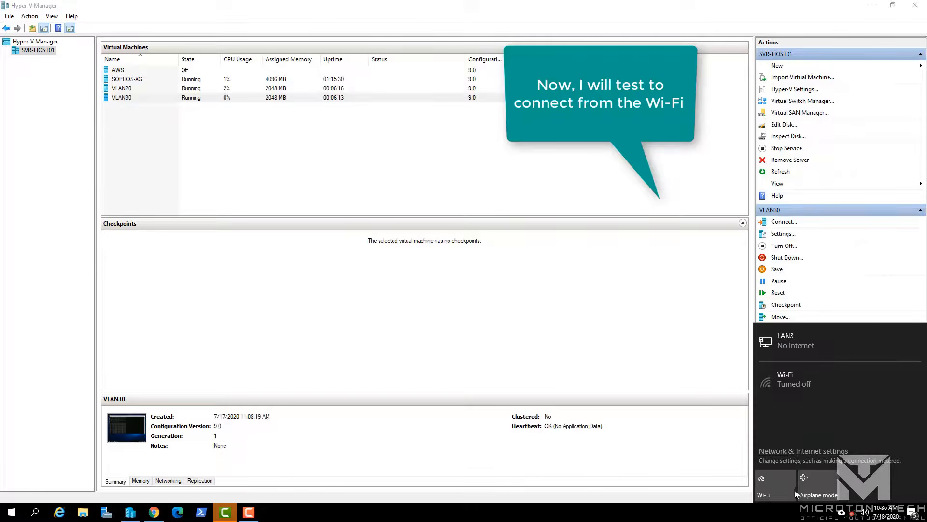
pyautogui.click(778, 486)
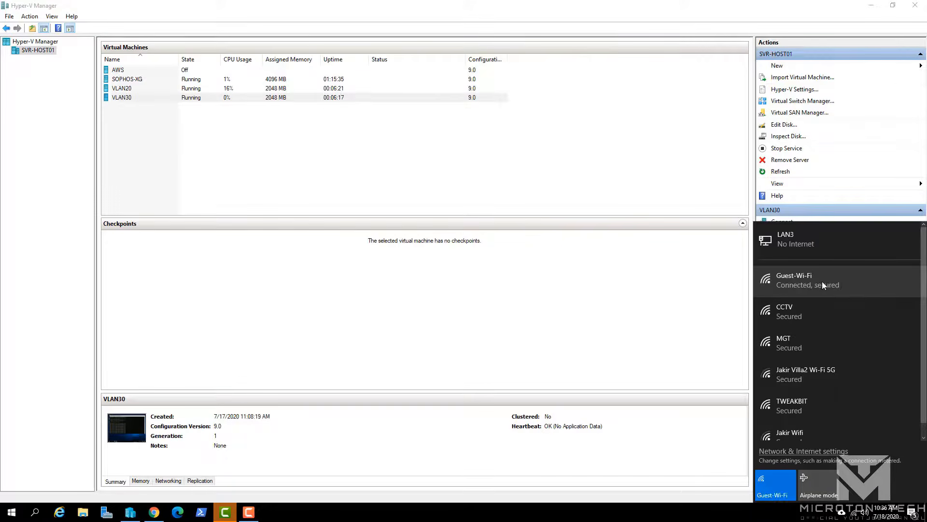
pyautogui.click(807, 285)
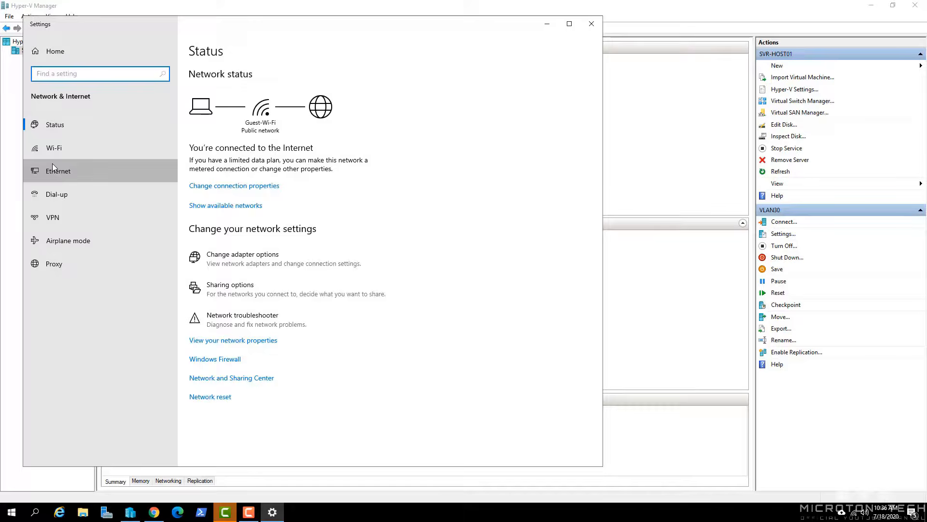
# - Open the Guest-Wi-Fi connection details to confirm 192.168.20.100 with gateway 192.168.20.254
pyautogui.click(52, 166)
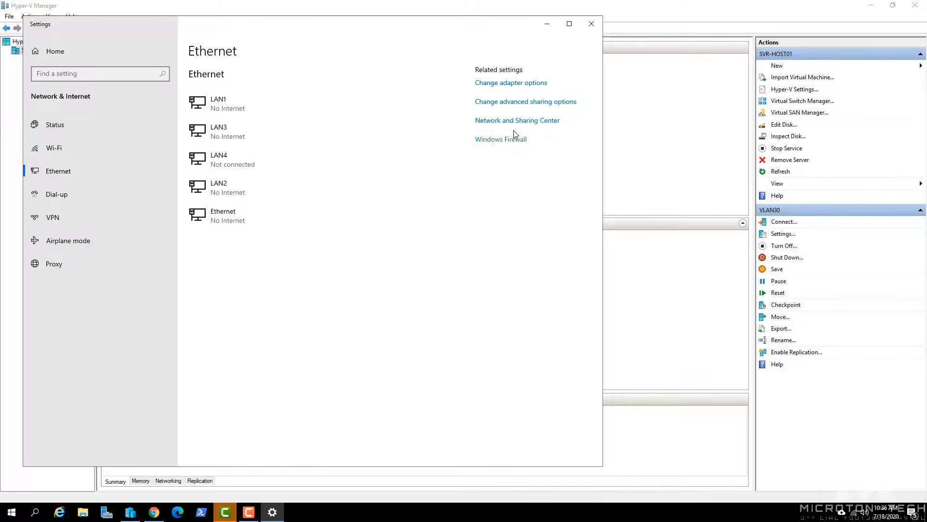
pyautogui.click(501, 130)
pyautogui.click(577, 251)
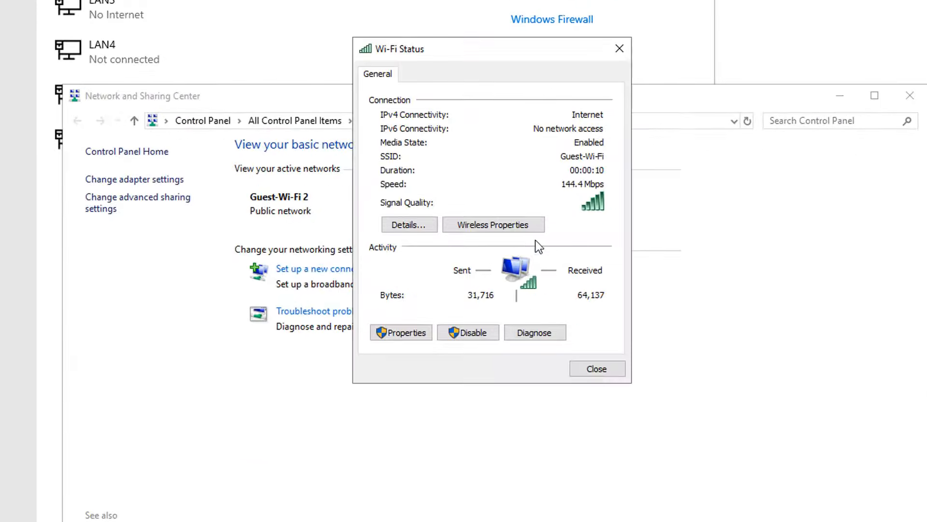
pyautogui.click(405, 225)
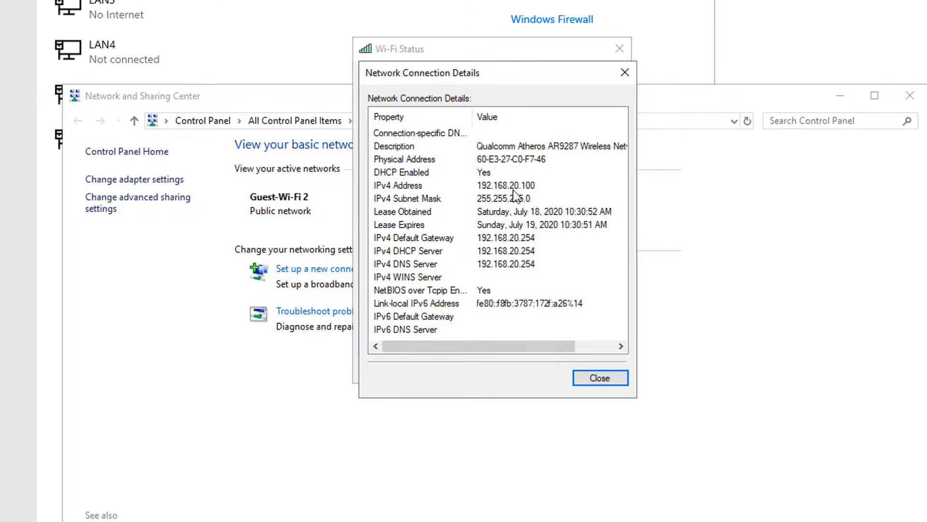
# - Close the connection details, Wi-Fi status and Network and Sharing Center windows
pyautogui.click(600, 378)
pyautogui.click(593, 366)
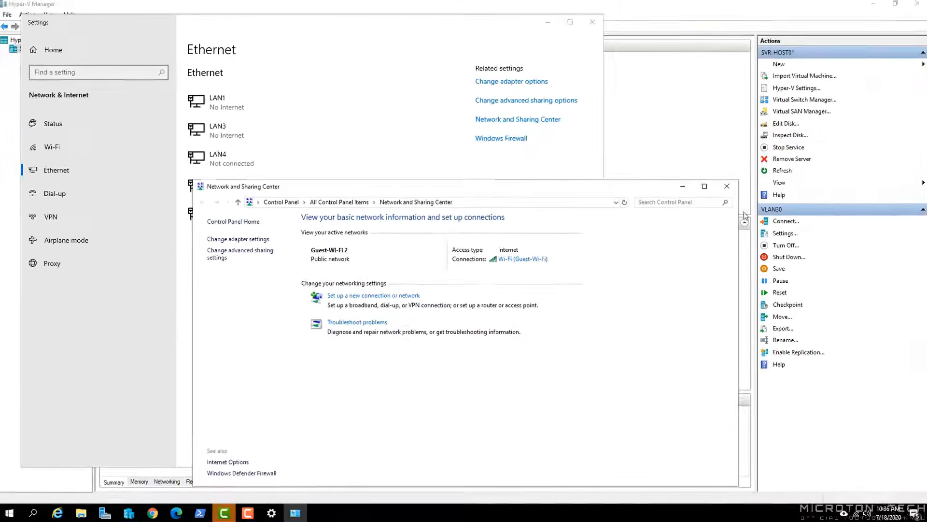
pyautogui.click(726, 188)
pyautogui.click(854, 511)
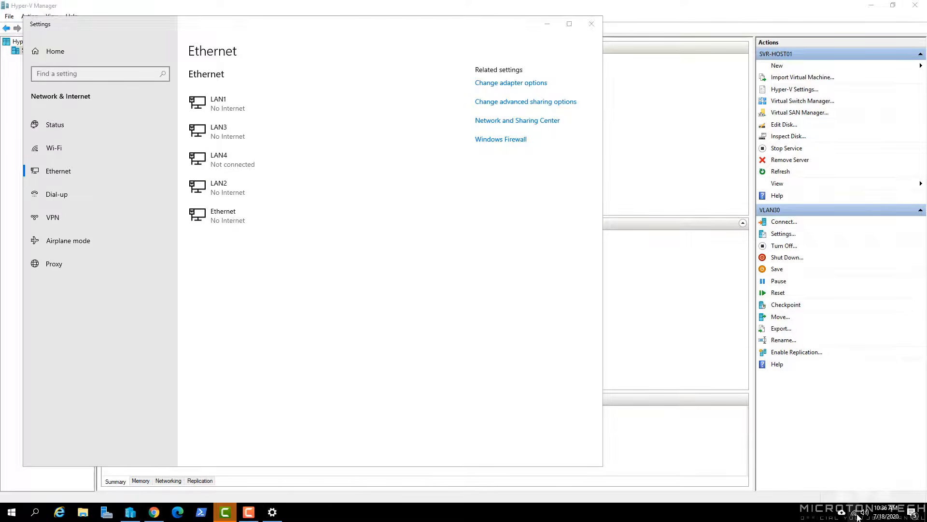
# - Connect to the CCTV Wi-Fi and confirm its connection details show 192.168.30.100
pyautogui.click(824, 358)
pyautogui.click(886, 353)
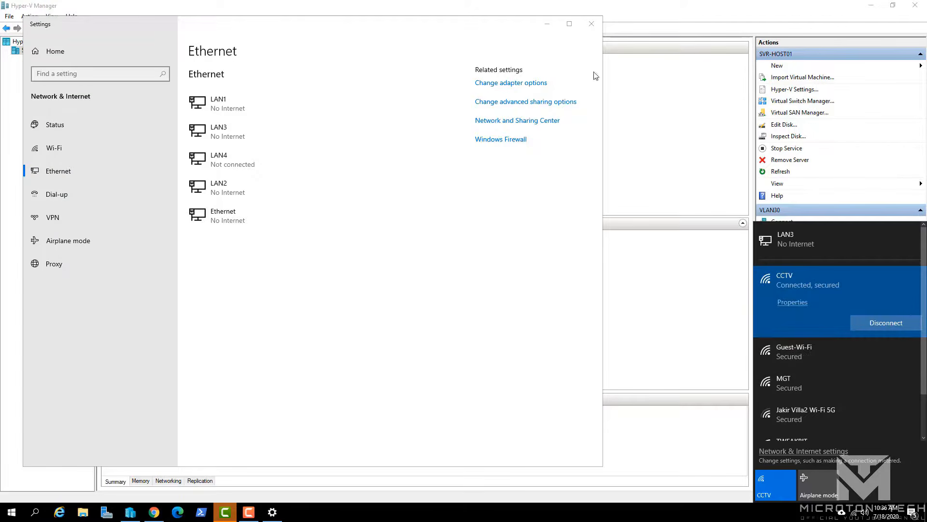
pyautogui.click(491, 122)
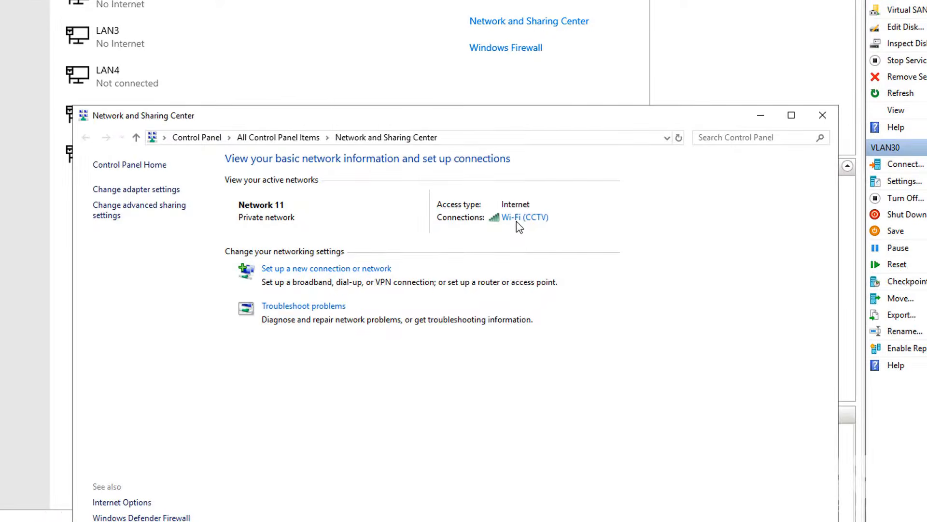
pyautogui.click(521, 233)
pyautogui.click(367, 228)
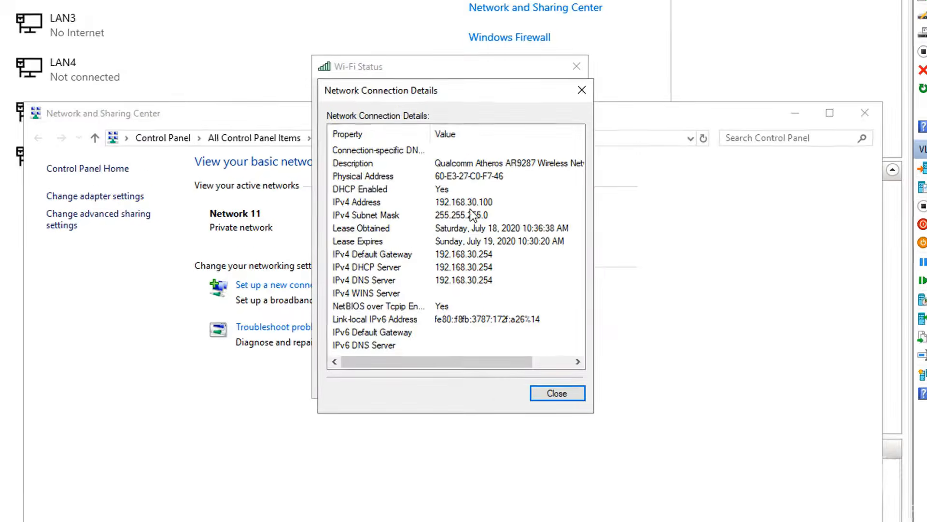
# - Close the network dialogs and display the Sophos XG Control center dashboard in Chrome
pyautogui.click(568, 431)
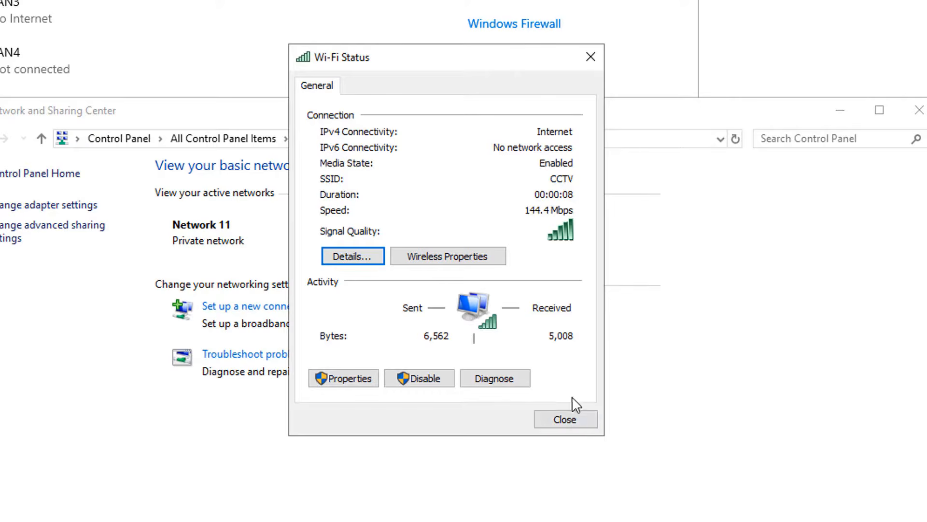
pyautogui.click(570, 416)
pyautogui.click(600, 6)
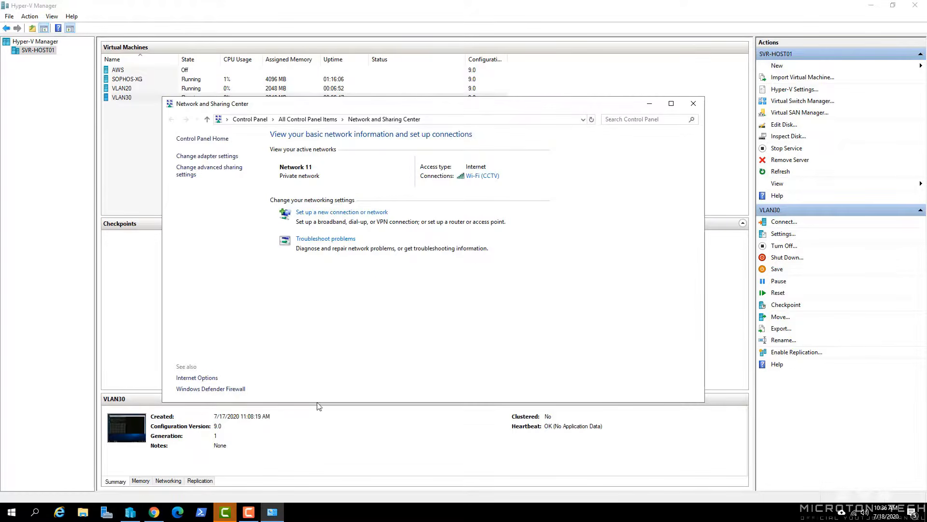
pyautogui.click(156, 512)
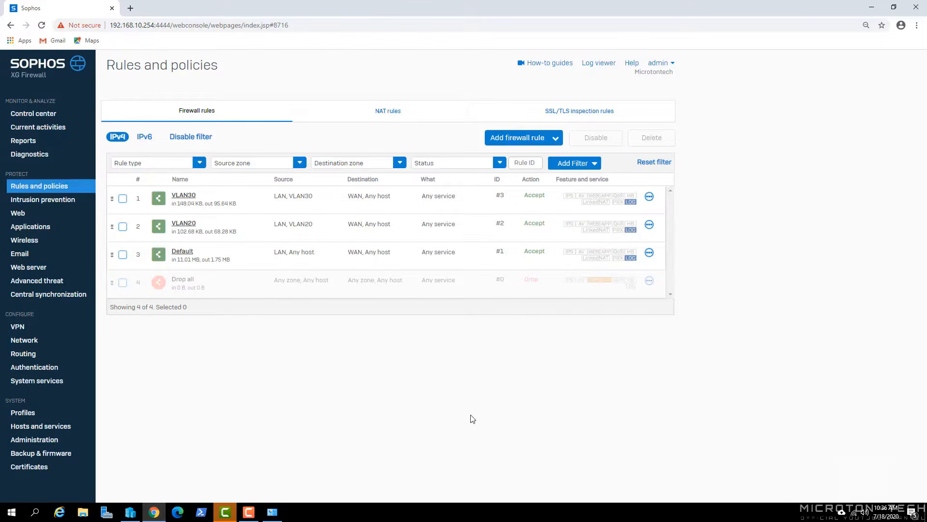
pyautogui.click(30, 114)
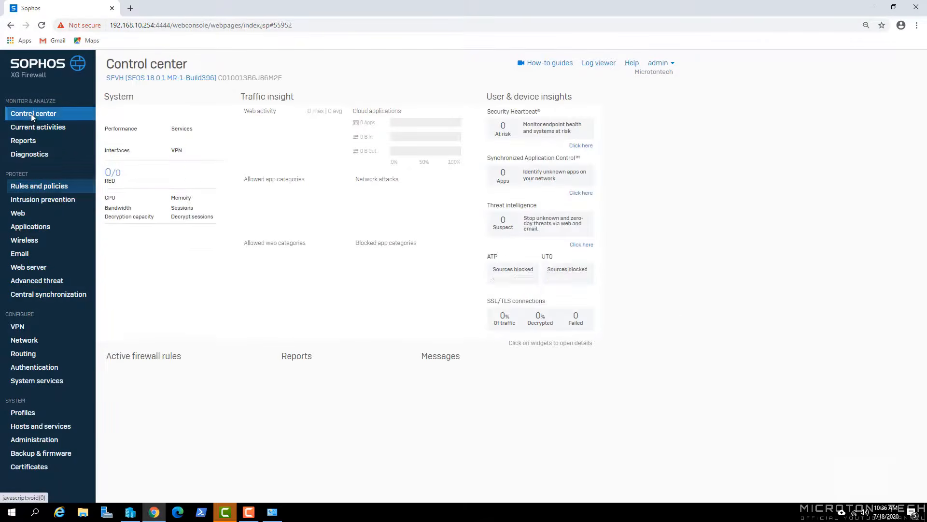